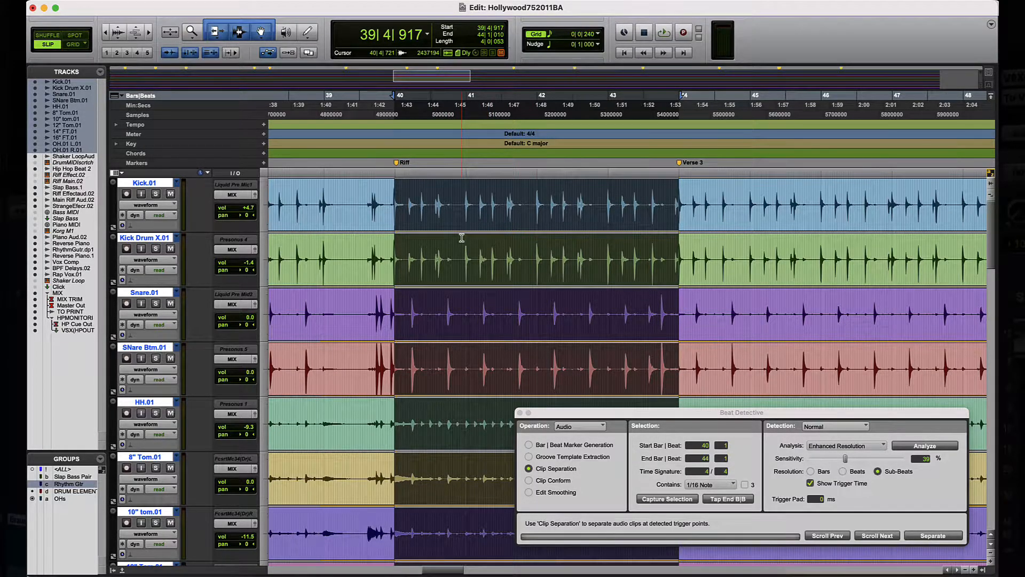
Examine the selected drum tracks and the selection's start at the first kick transient of the Riff section.
scroll(462, 238, "down", 3)
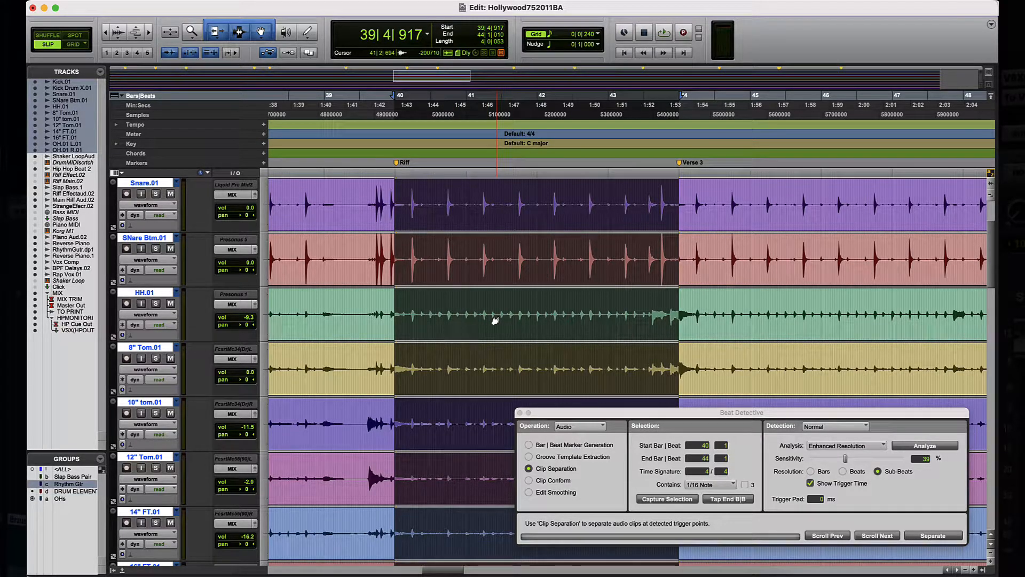
scroll(495, 320, "up", 2)
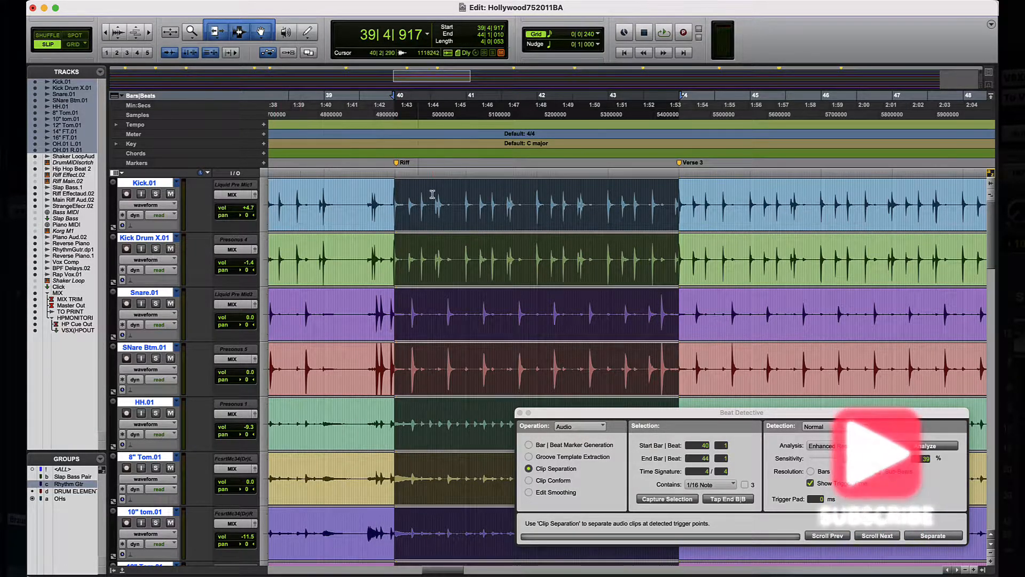
key("t")
key("t")
key("t")
key("t")
key("t")
key("t")
key("t")
key("t")
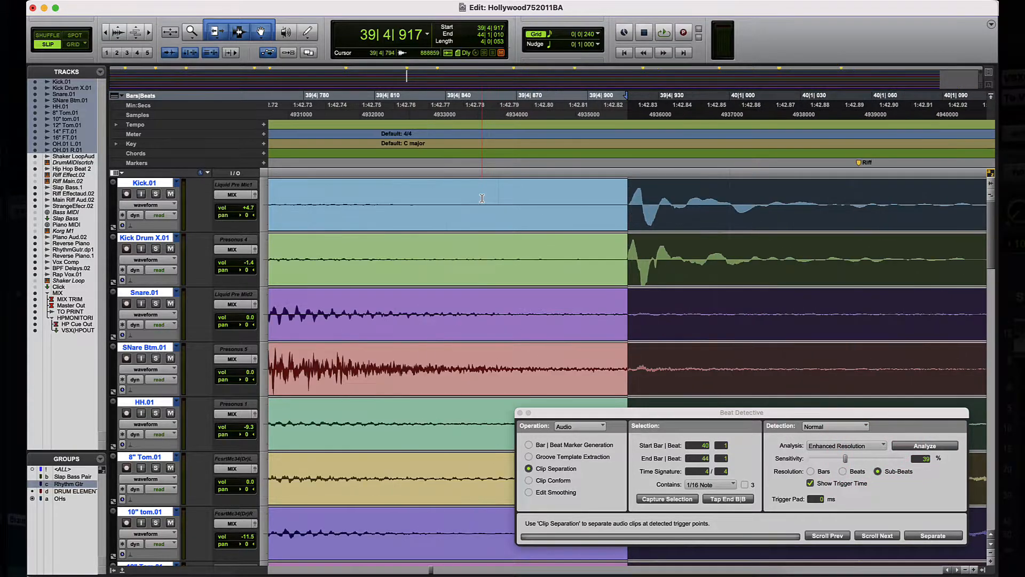
key("t")
scroll(483, 198, "right", 5)
key("r")
key("r")
scroll(482, 198, "right", 5)
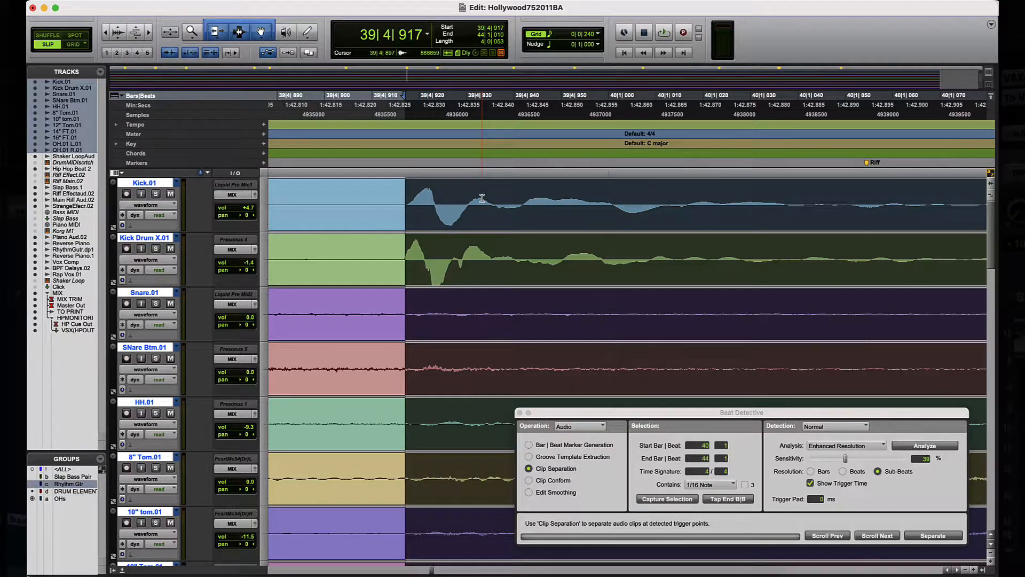
key("t")
key("t")
scroll(482, 198, "right", 3)
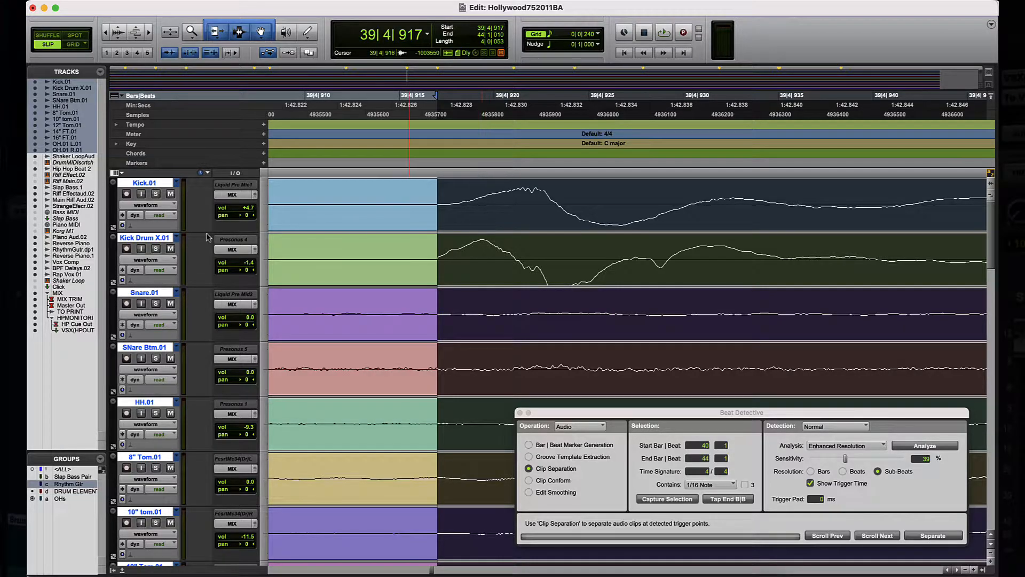
Limit the edit selection to the Kick Drum X.01 track and show its full Riff section.
left_click(154, 240)
left_click(153, 240)
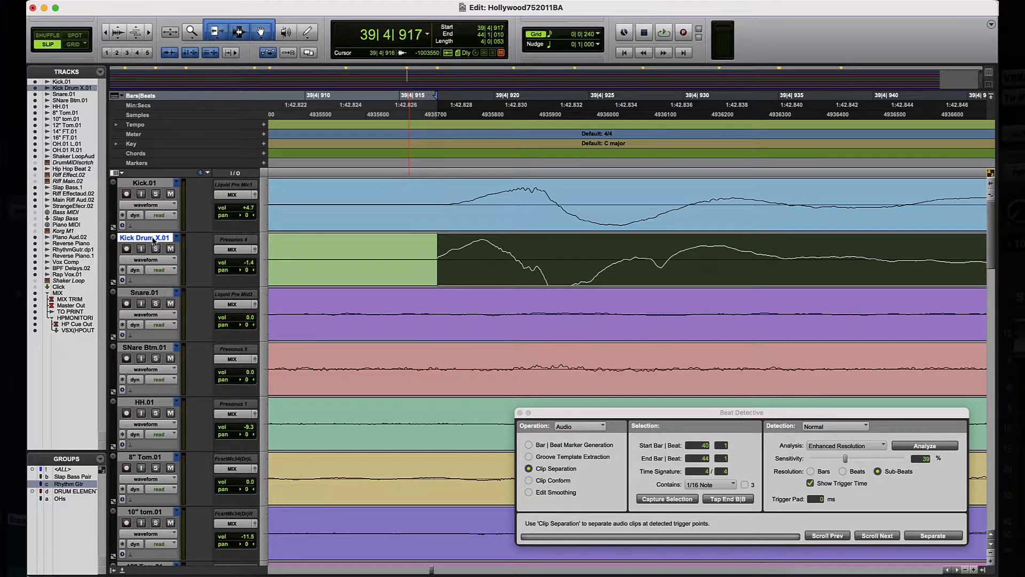
key("r")
key("r")
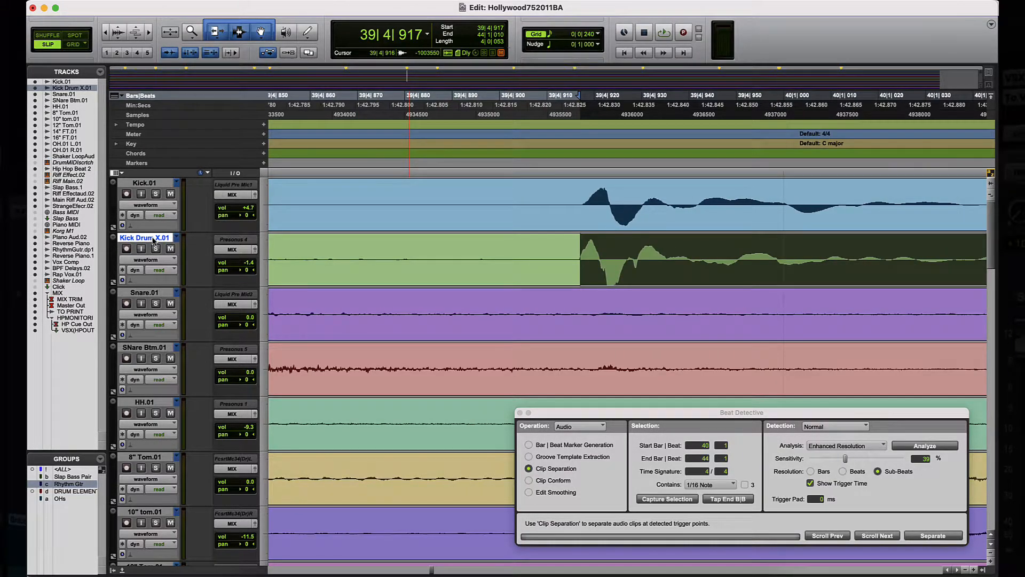
key("r")
key("r")
key("r")
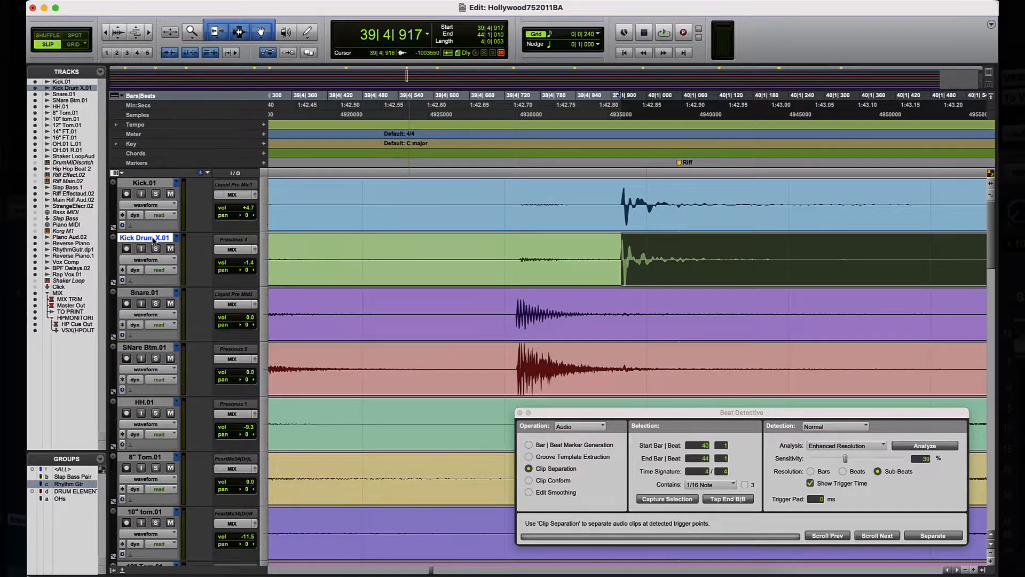
key("r")
key("r")
key("r")
key("r")
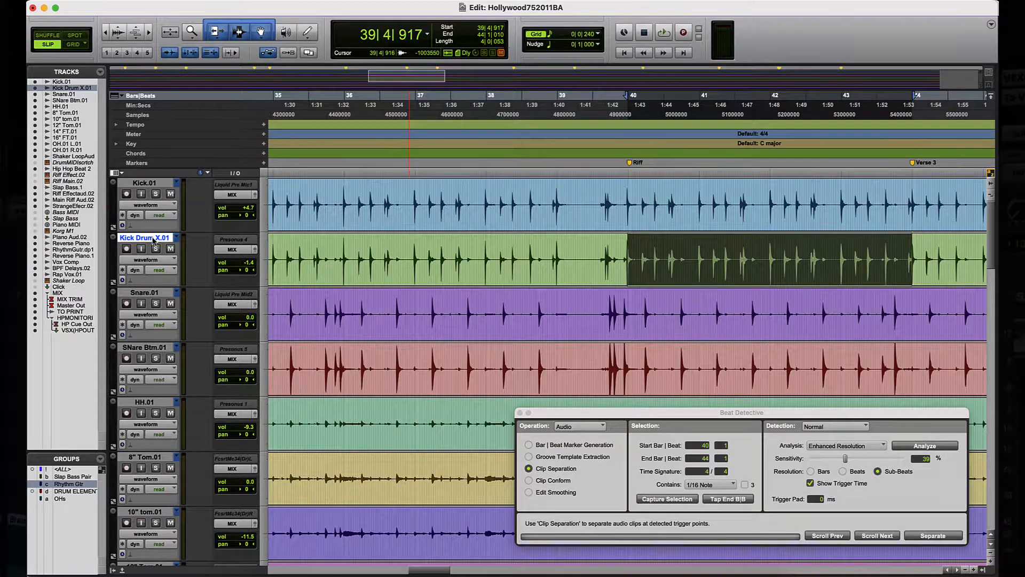
scroll(153, 241, "right", 2)
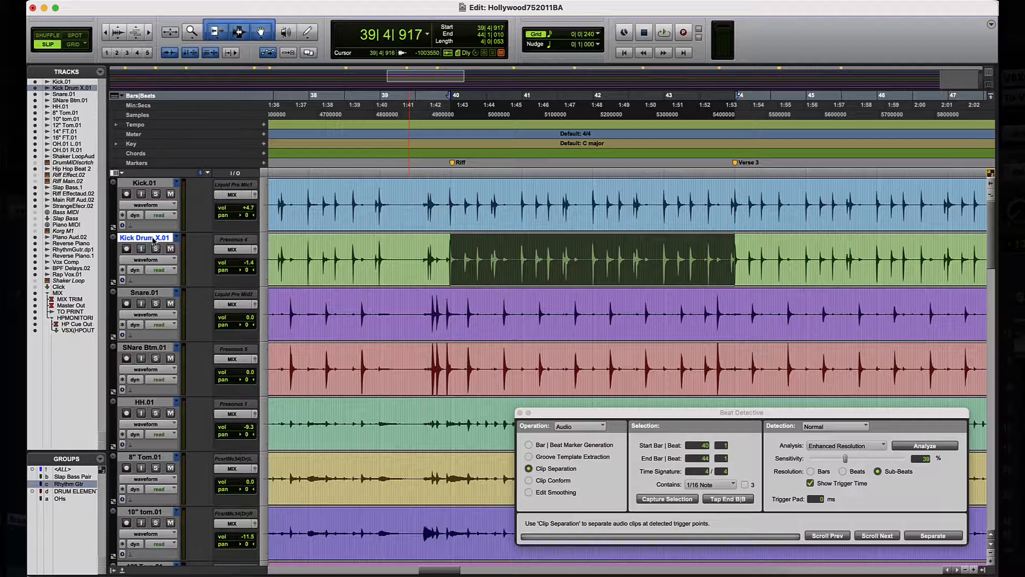
scroll(153, 241, "right", 1)
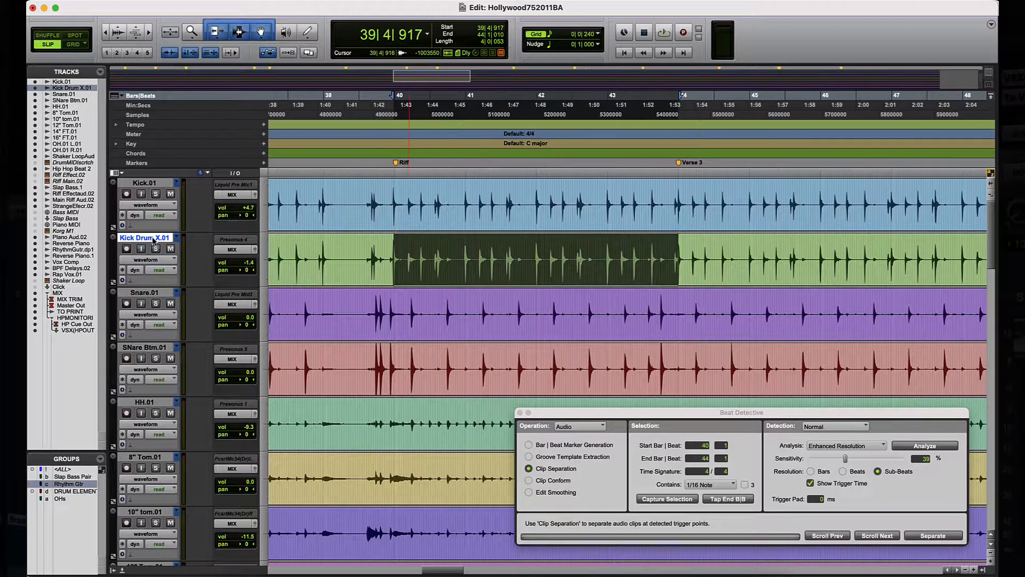
Switch Beat Detective's detection to Collection while briefly including Snare.01 and HH.01 in the edit selection.
left_click(155, 294, "shift")
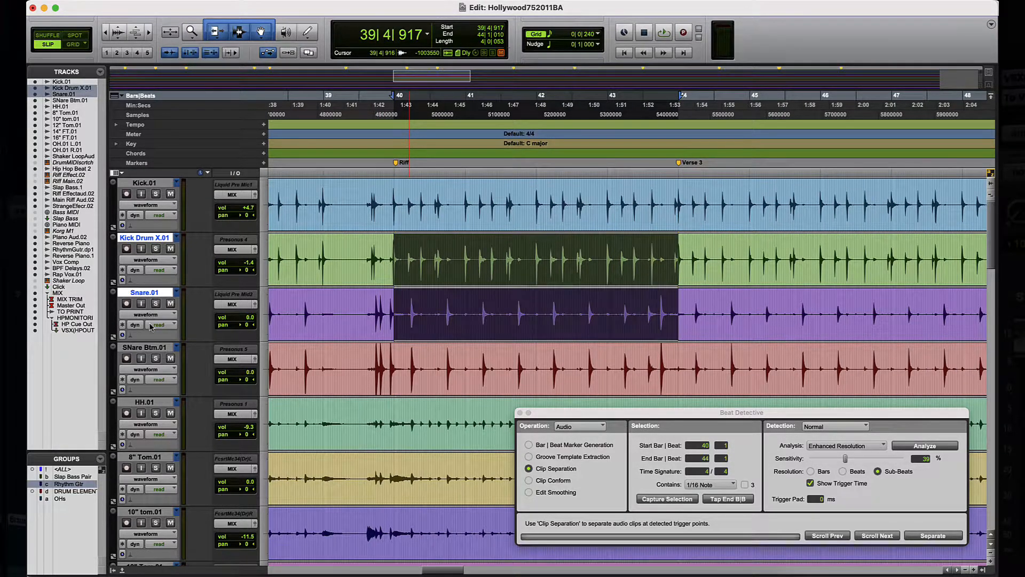
left_click(150, 404, "super")
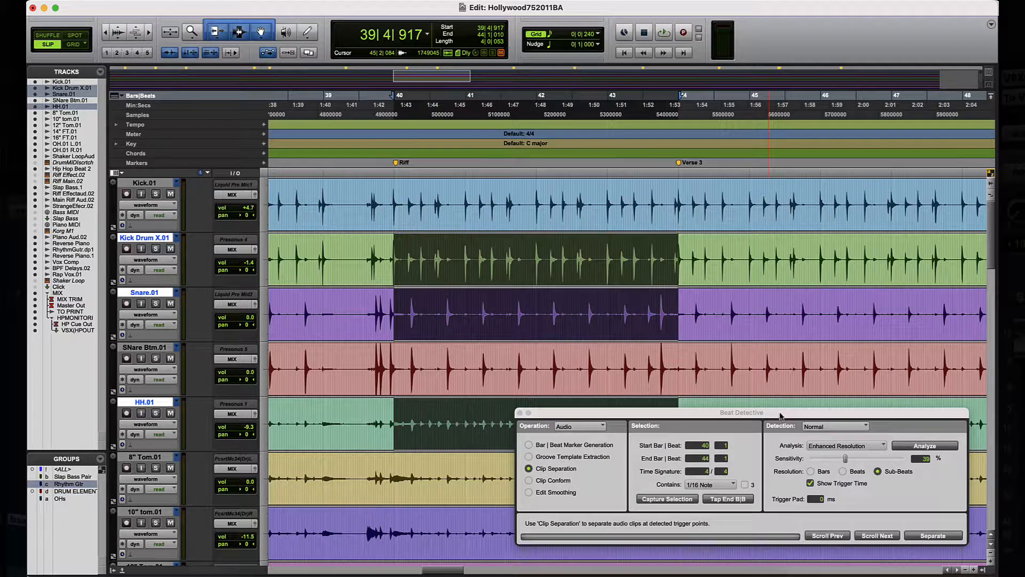
left_click(828, 427)
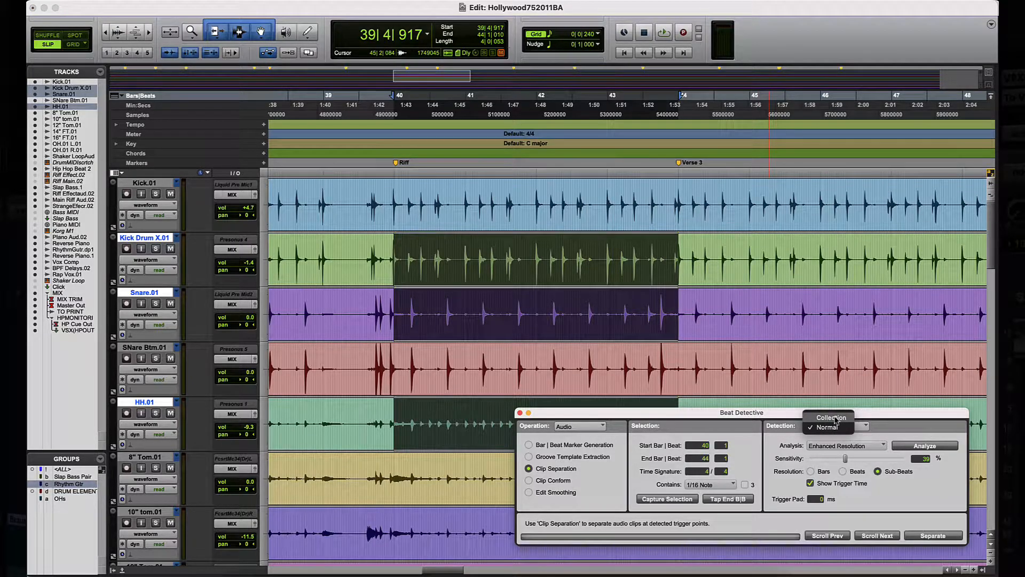
left_click(836, 419)
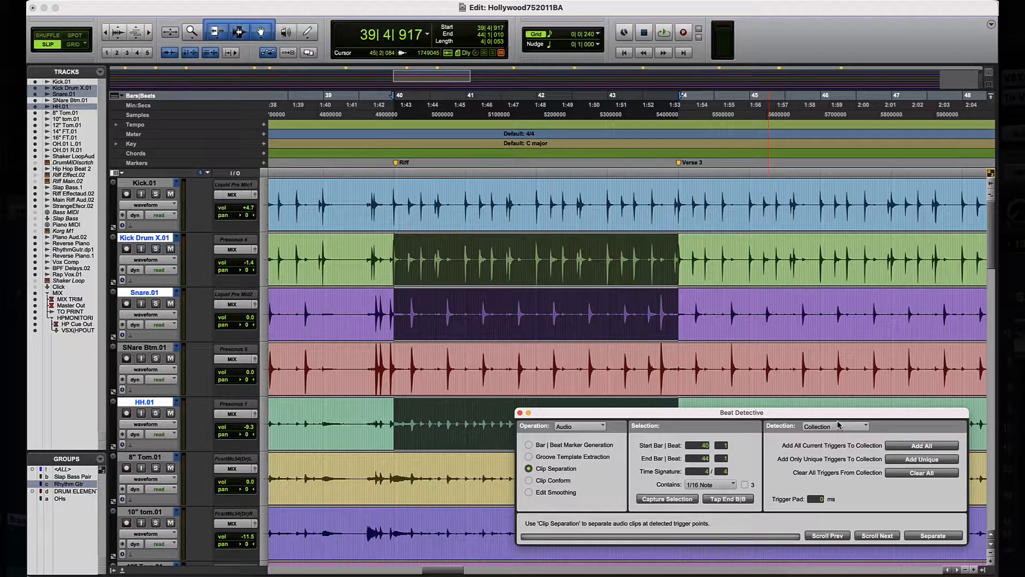
left_click(149, 297, "super")
left_click(155, 406, "super")
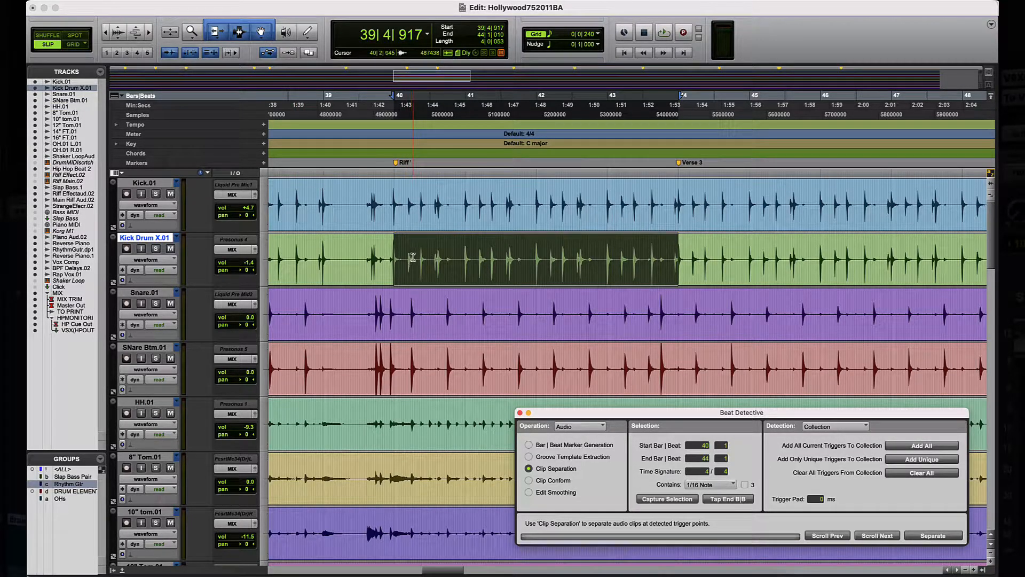
Solo the Kick Drum X.01 track and play its selected Riff section.
left_click(156, 250)
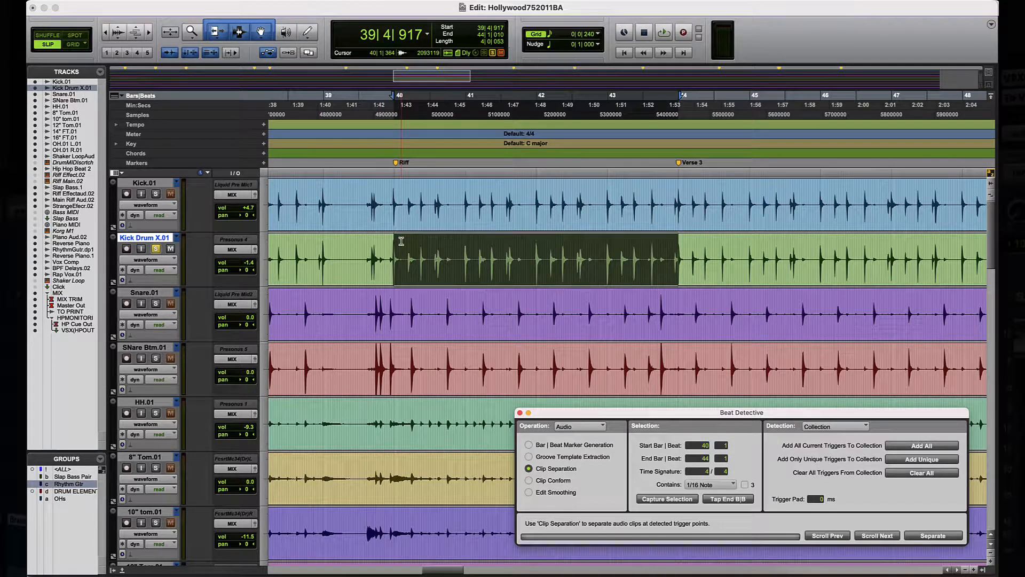
key("t")
scroll(401, 242, "right", 5)
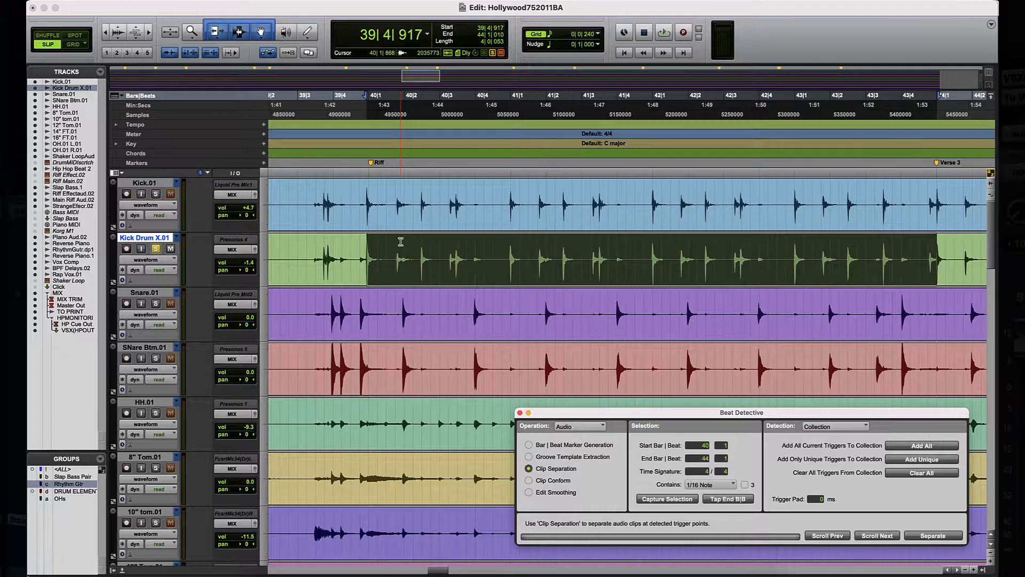
key("space")
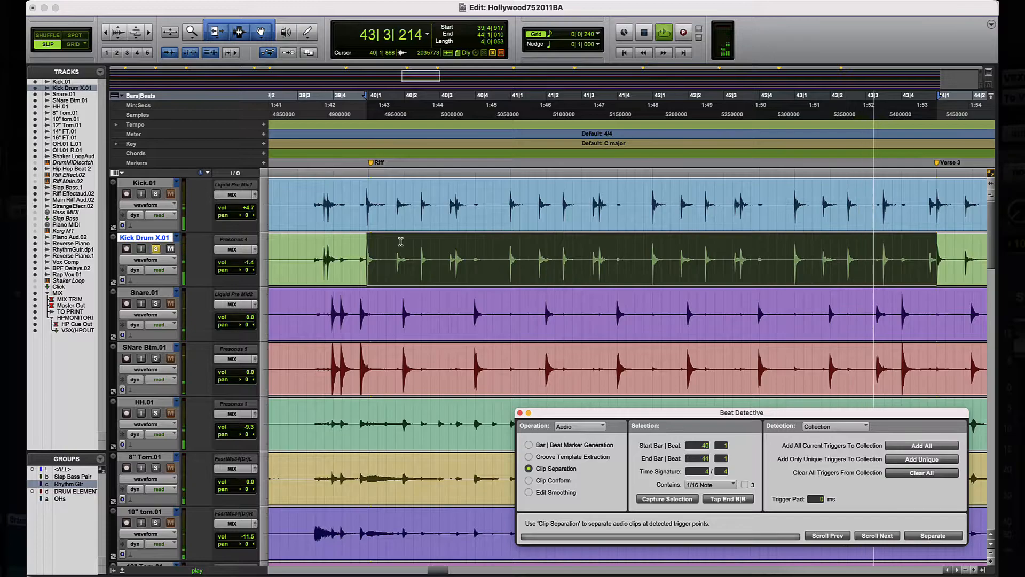
key("space")
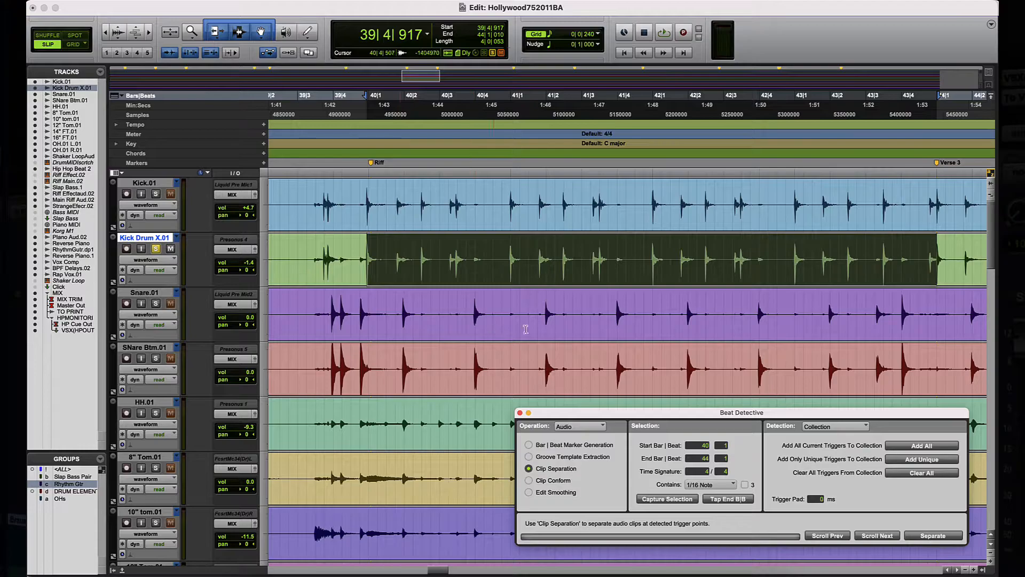
Set Beat Detective's detection to Normal with Enhanced Resolution analysis and analyze the selected Kick Drum X.01 audio.
left_click(830, 426)
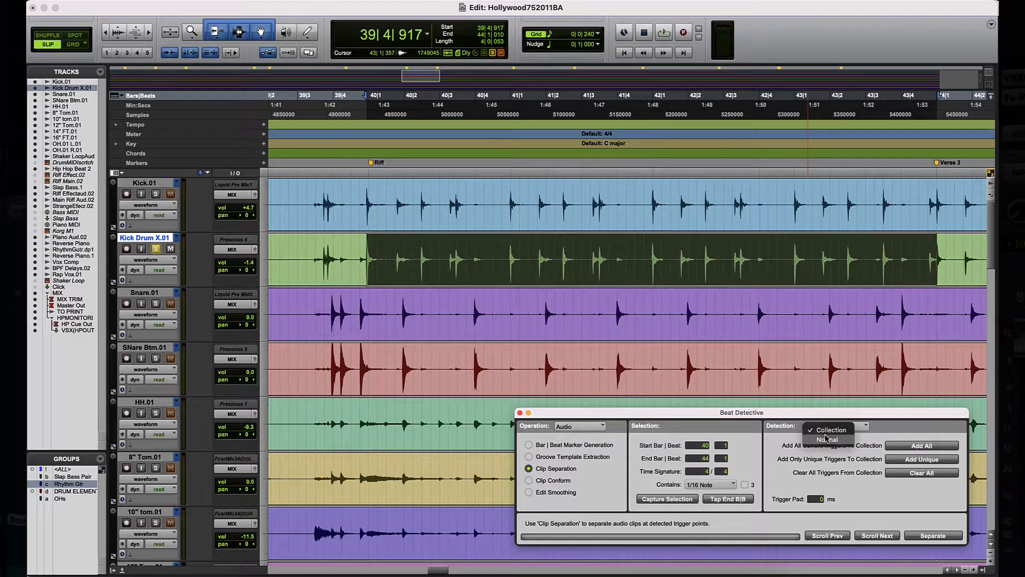
left_click(827, 438)
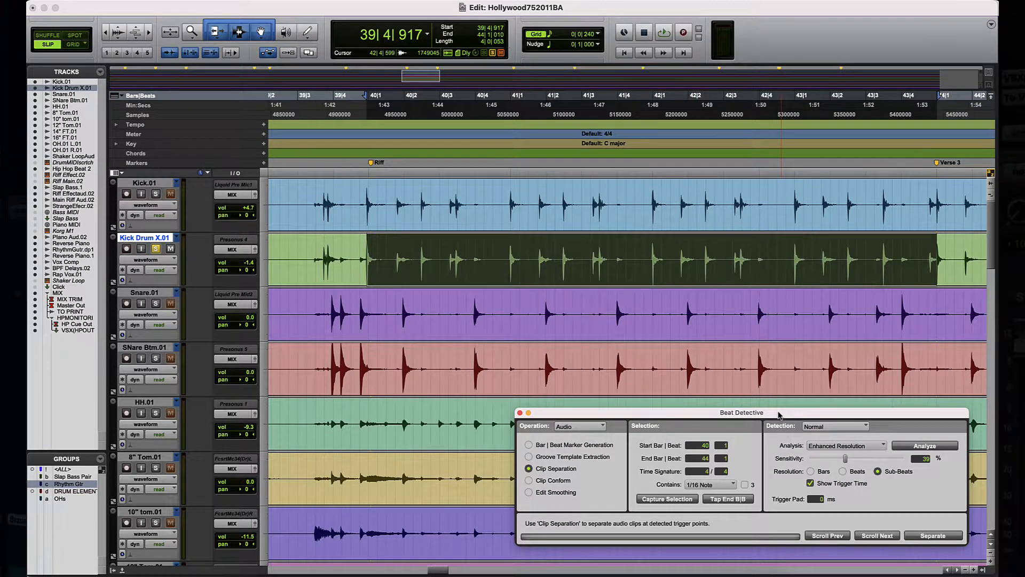
left_click_drag(779, 415, 621, 349)
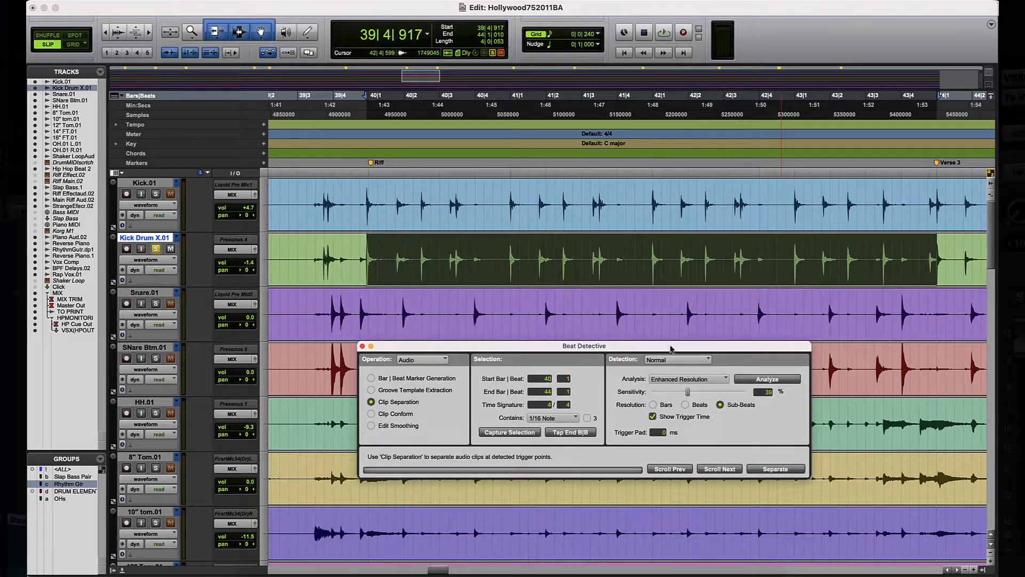
left_click(722, 379)
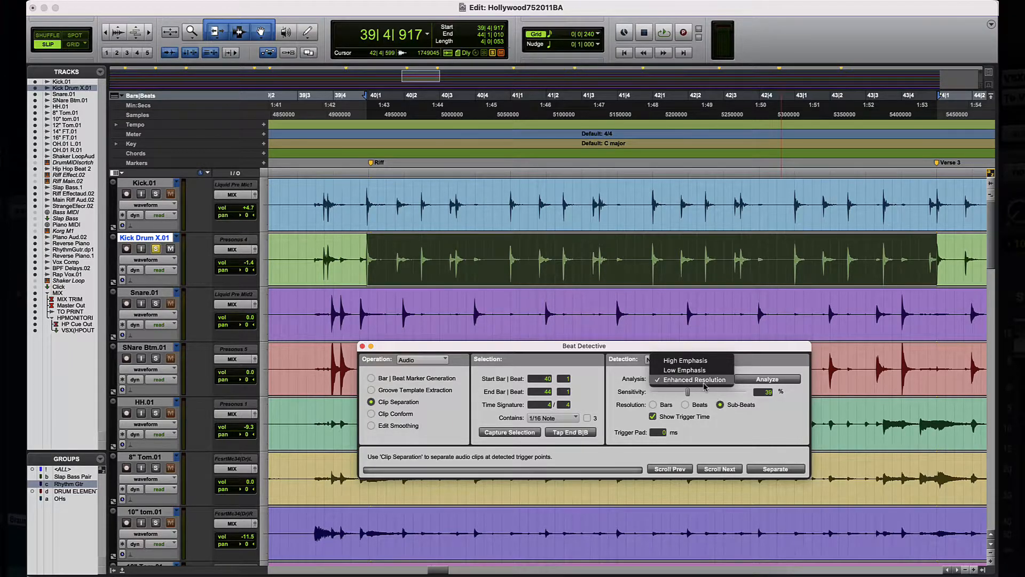
left_click(707, 384)
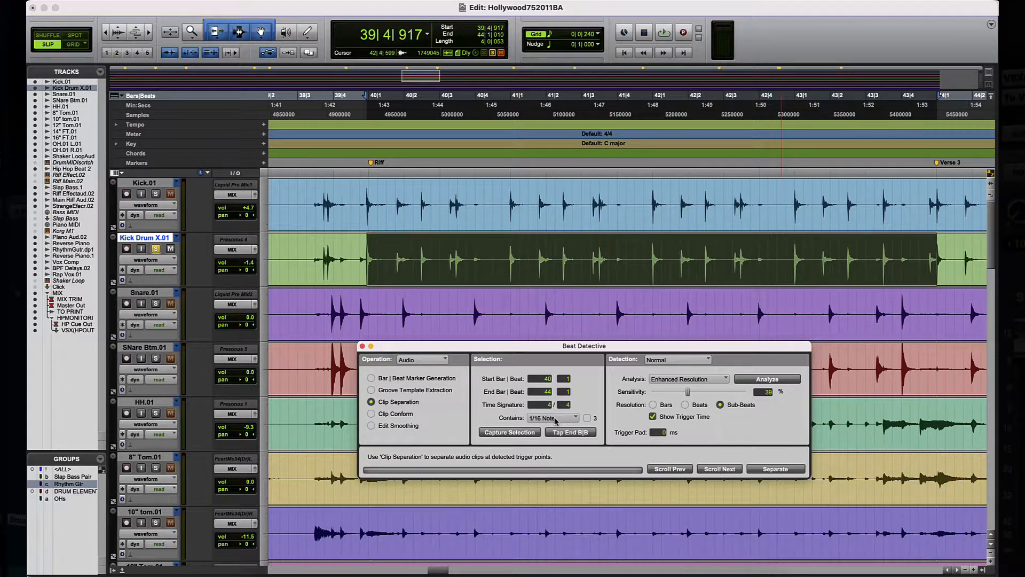
left_click(692, 379)
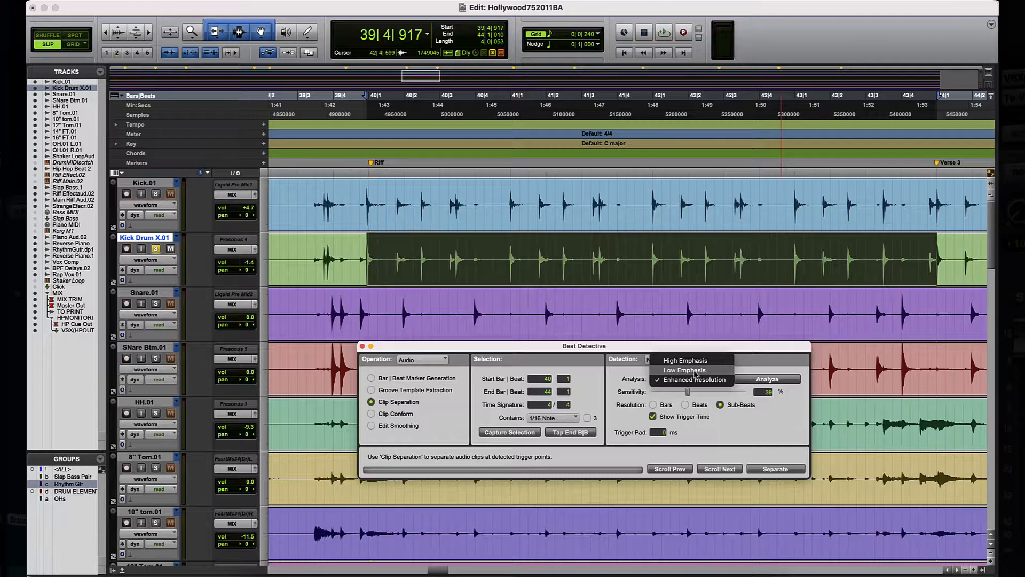
left_click(694, 379)
left_click(759, 380)
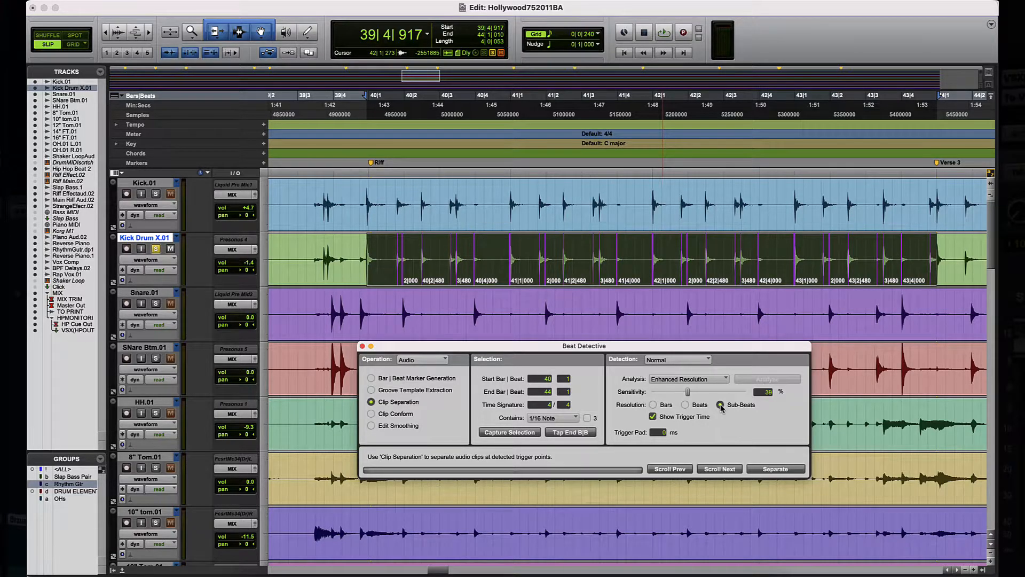
Play the start of the kick selection and compare the detected trigger lines with the drum hits.
key("super+bracketright")
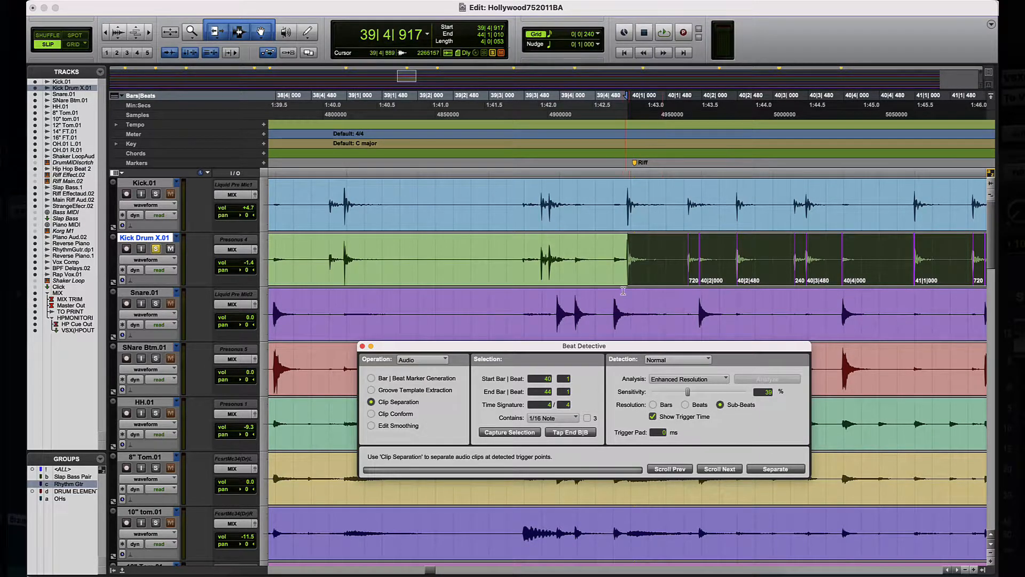
scroll(617, 290, "right", 5)
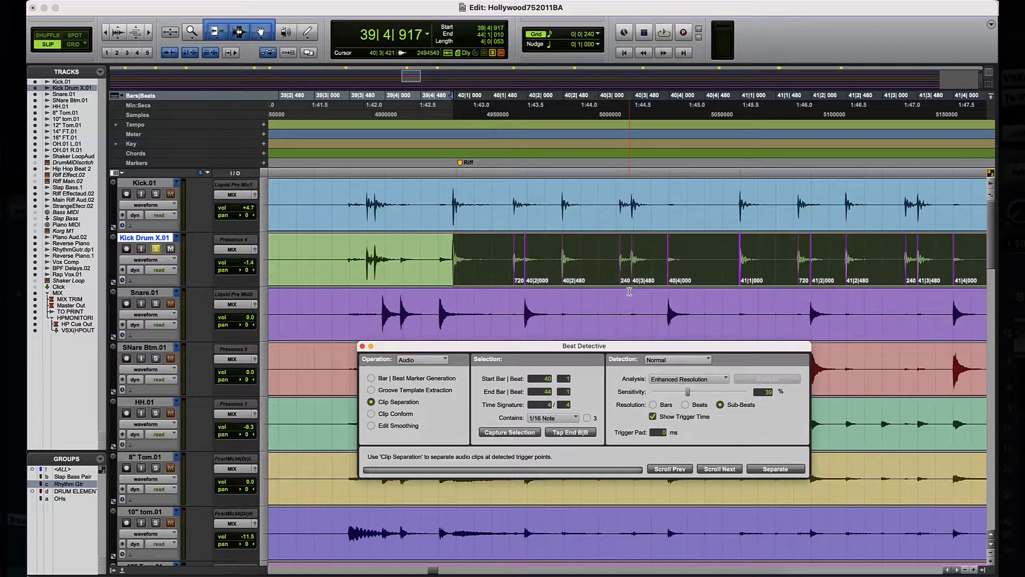
scroll(620, 291, "right", 3)
key("space")
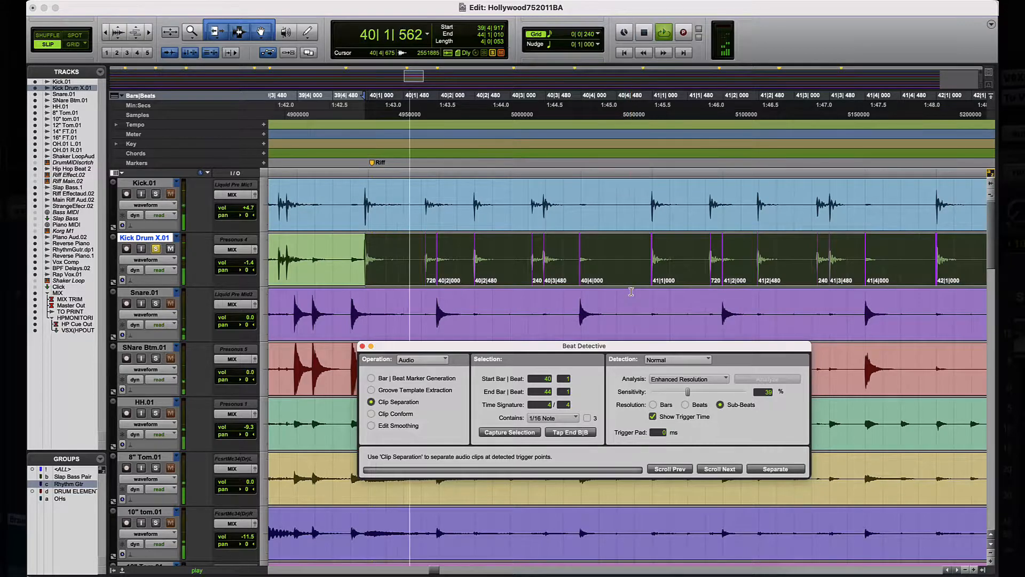
scroll(638, 292, "right", 1)
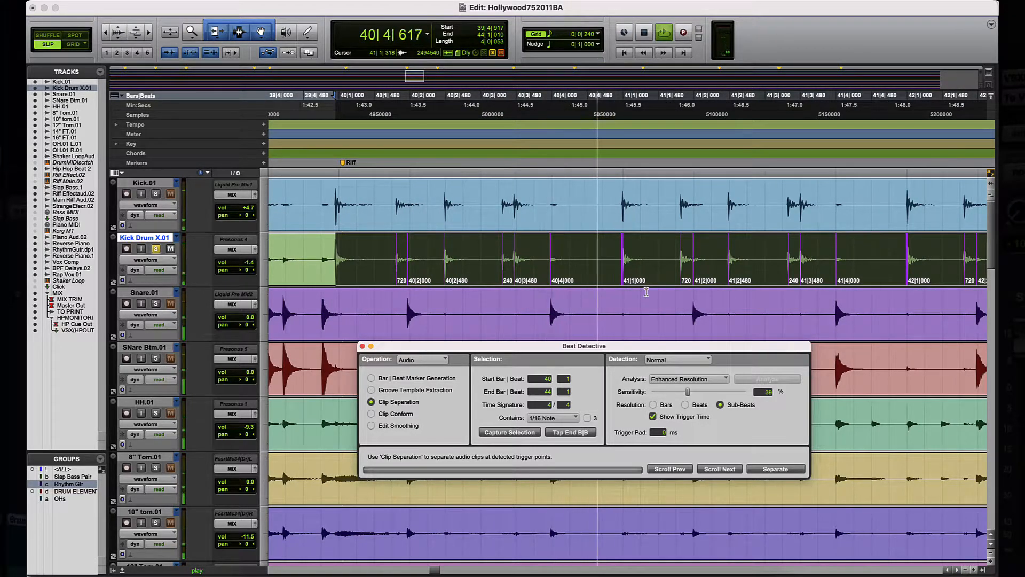
scroll(646, 292, "right", 2)
key("space")
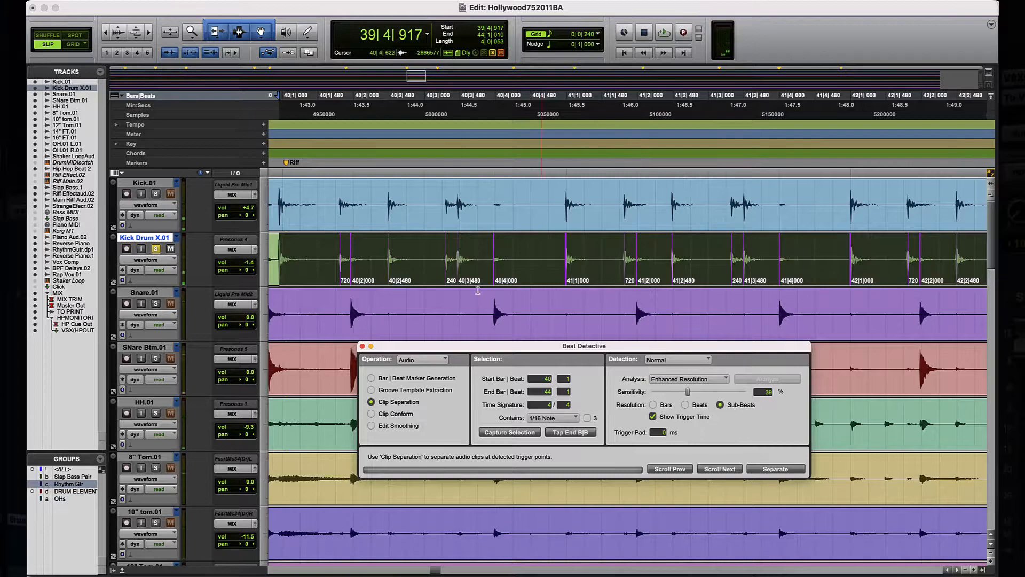
Set the detection sensitivity to 23% and play the kick selection to check the triggers.
left_click_drag(688, 393, 673, 395)
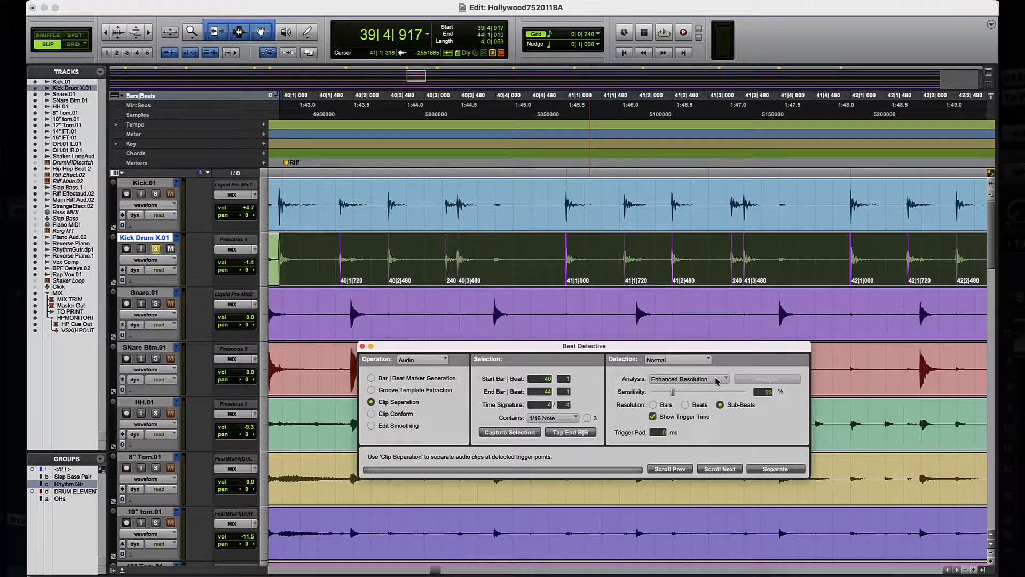
key("space")
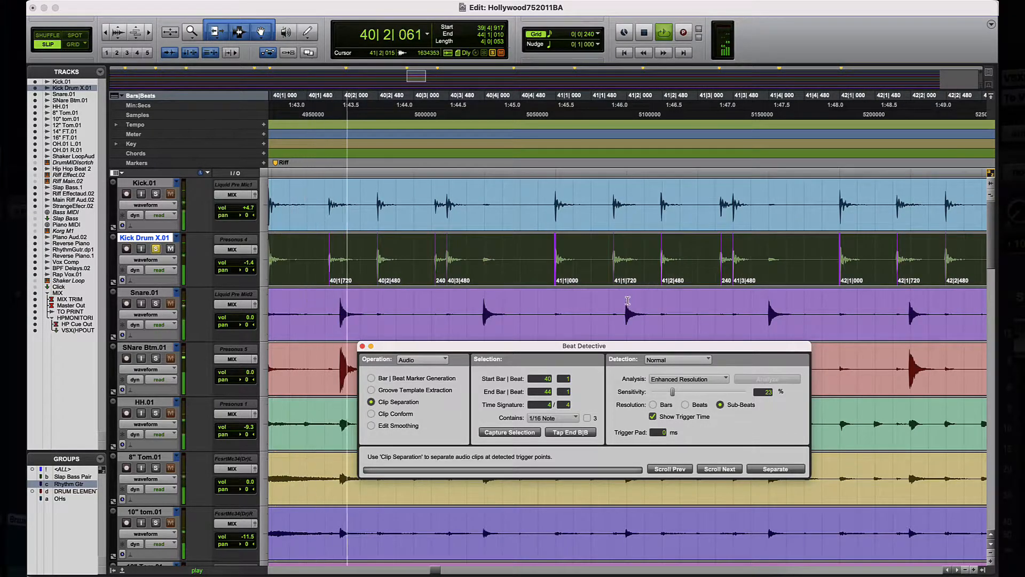
key("space")
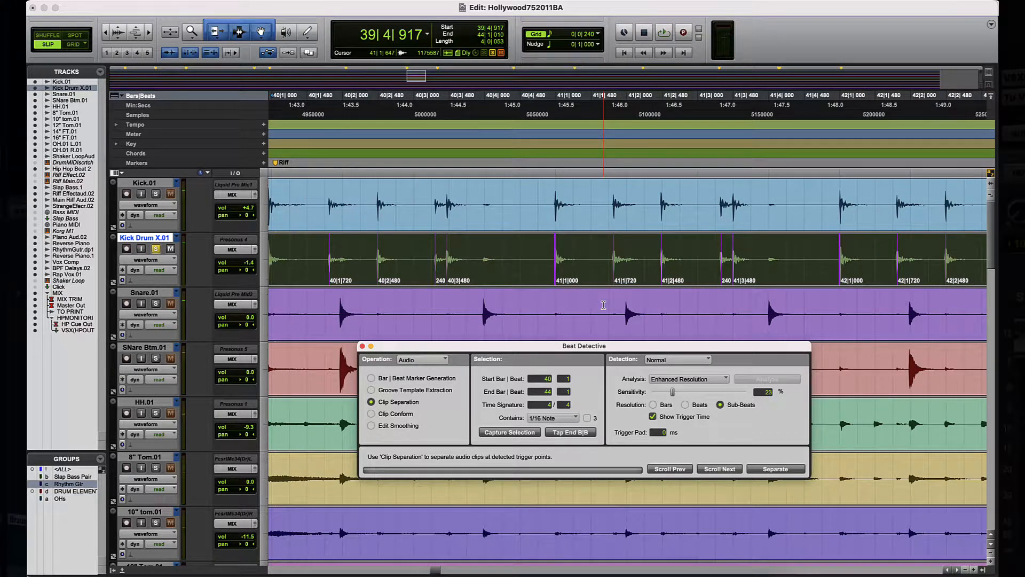
Set Beat Detective's detection to Collection and add all of the kick's current triggers to the collection.
scroll(603, 305, "left", 2)
key("r")
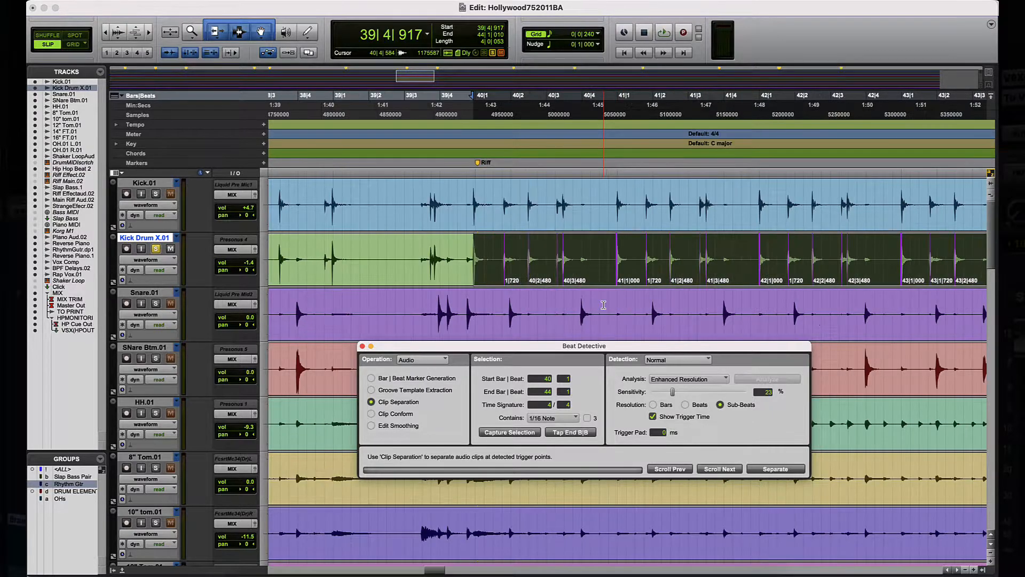
scroll(603, 305, "right", 5)
scroll(603, 305, "left", 1)
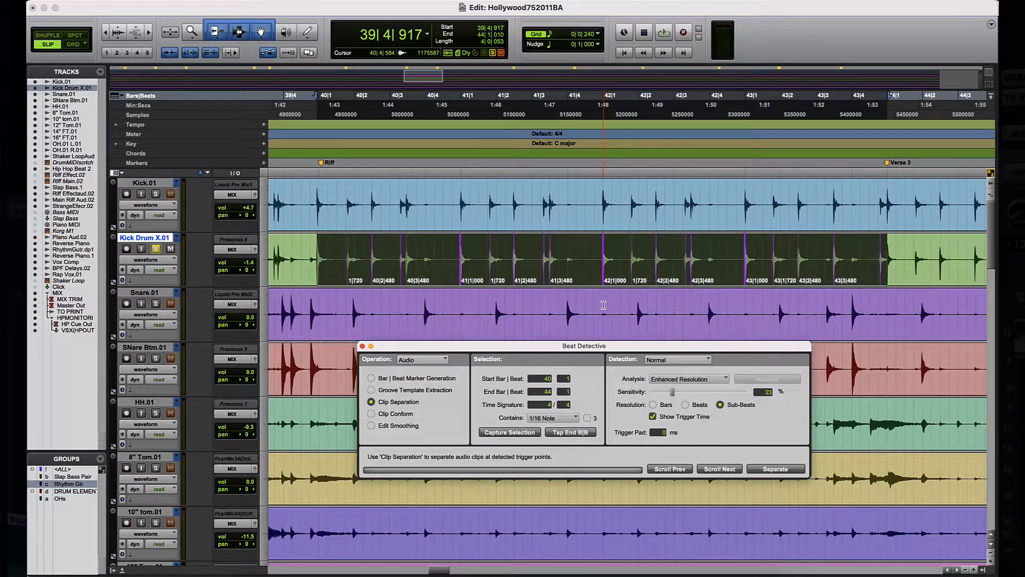
scroll(603, 305, "left", 2)
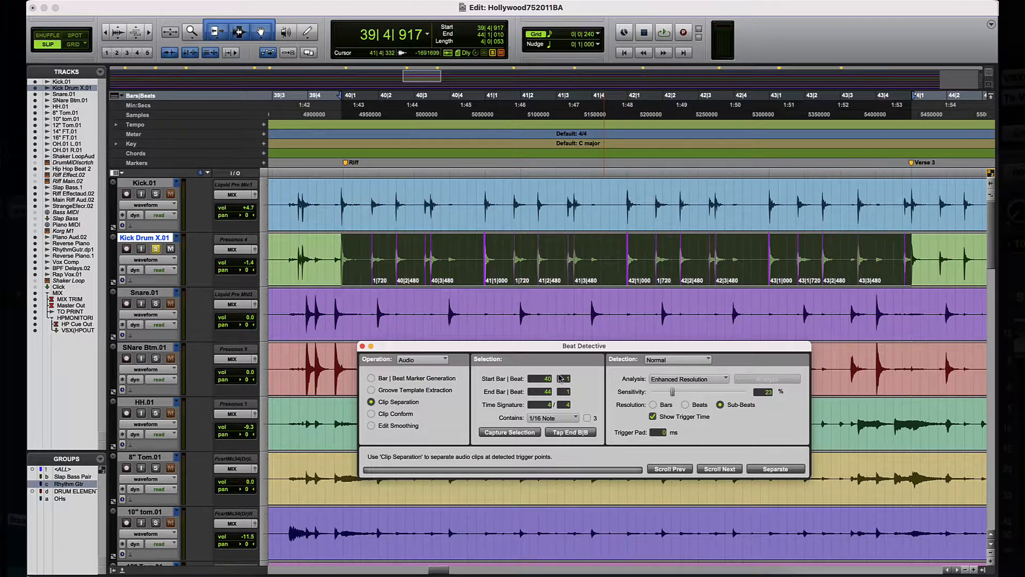
left_click(676, 361)
left_click(674, 348)
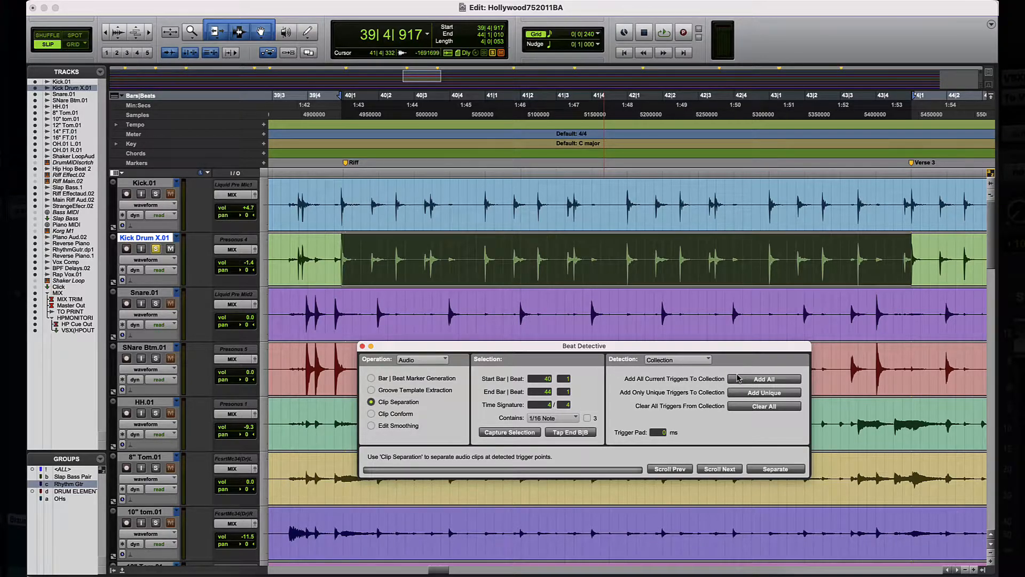
left_click(755, 383)
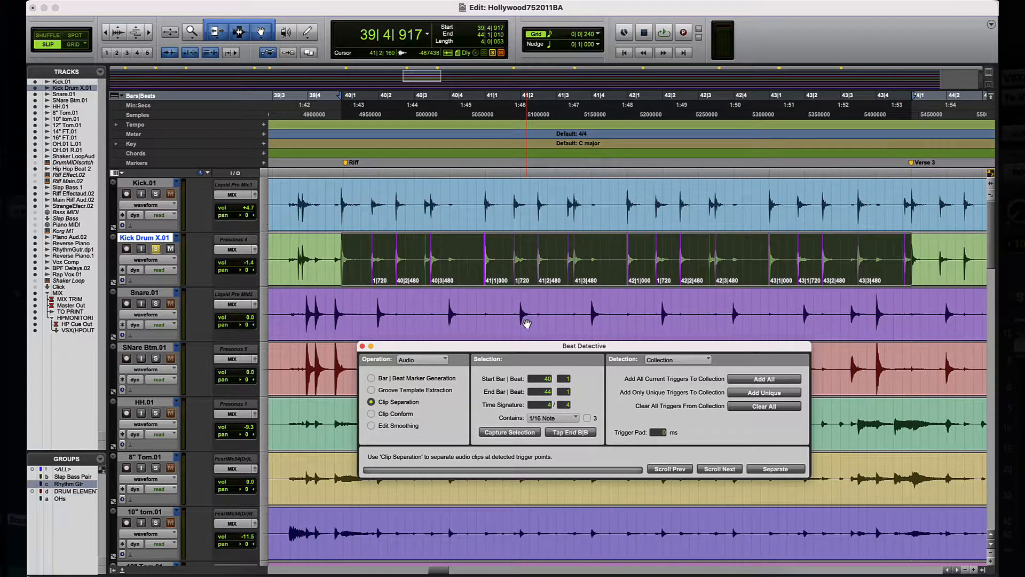
Unsolo Kick Drum X.01, solo Snare.01 and move the Riff selection onto the snare track.
left_click(156, 249)
left_click(155, 303)
left_click(142, 294)
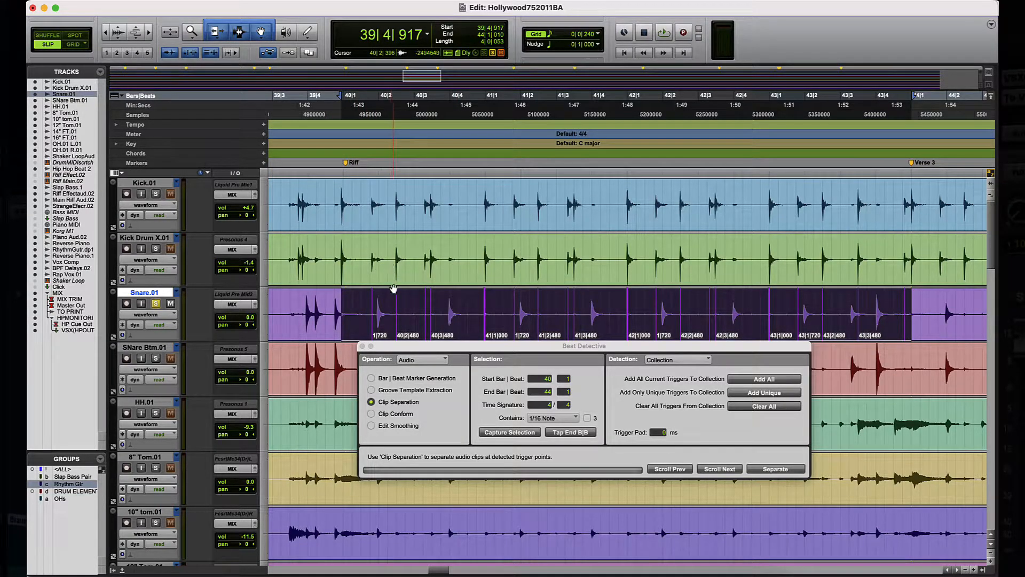
scroll(413, 290, "up", 5)
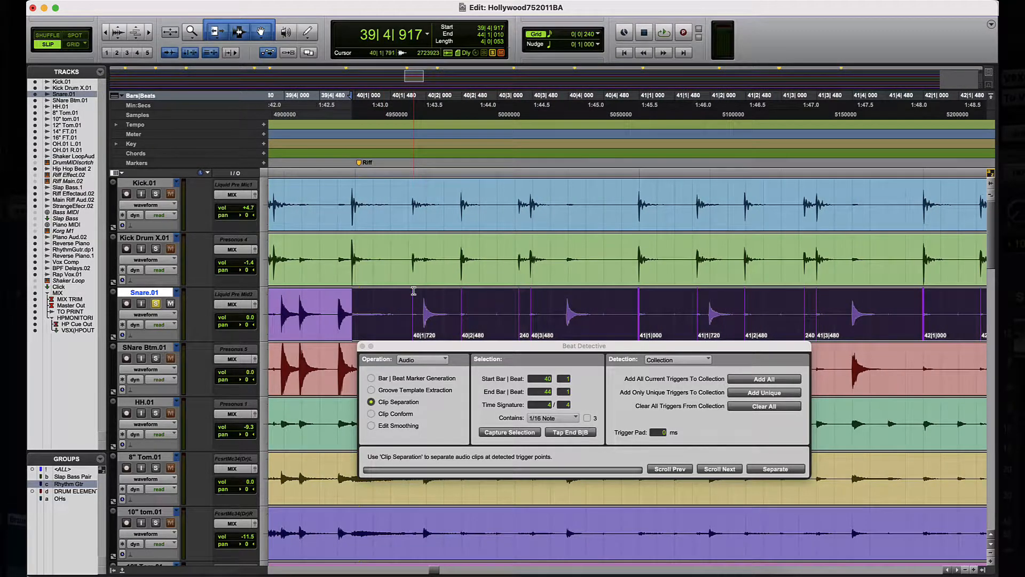
Set Beat Detective's detection to Normal and play the snare selection through to its end at Verse 3.
left_click(667, 360)
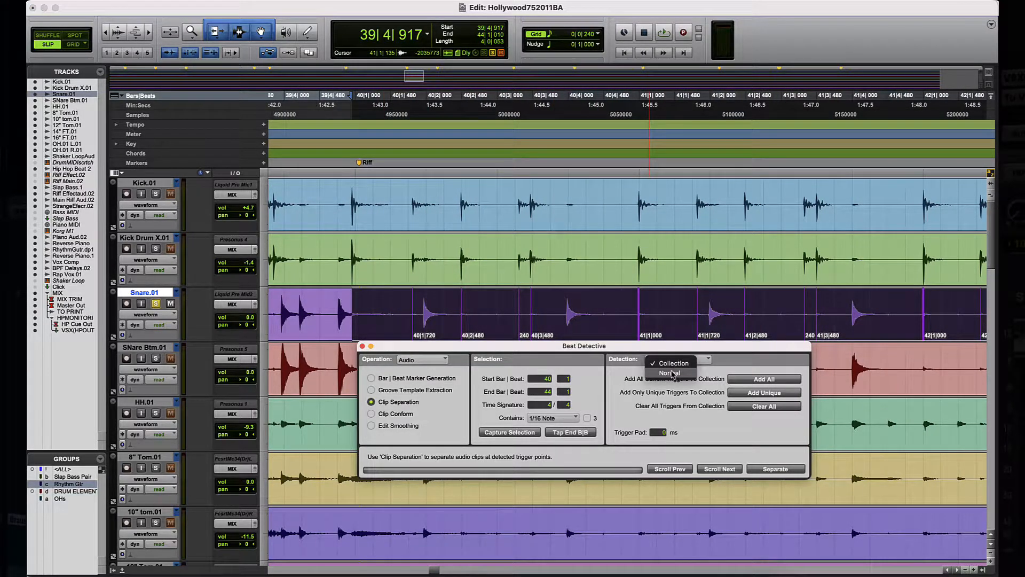
left_click(670, 373)
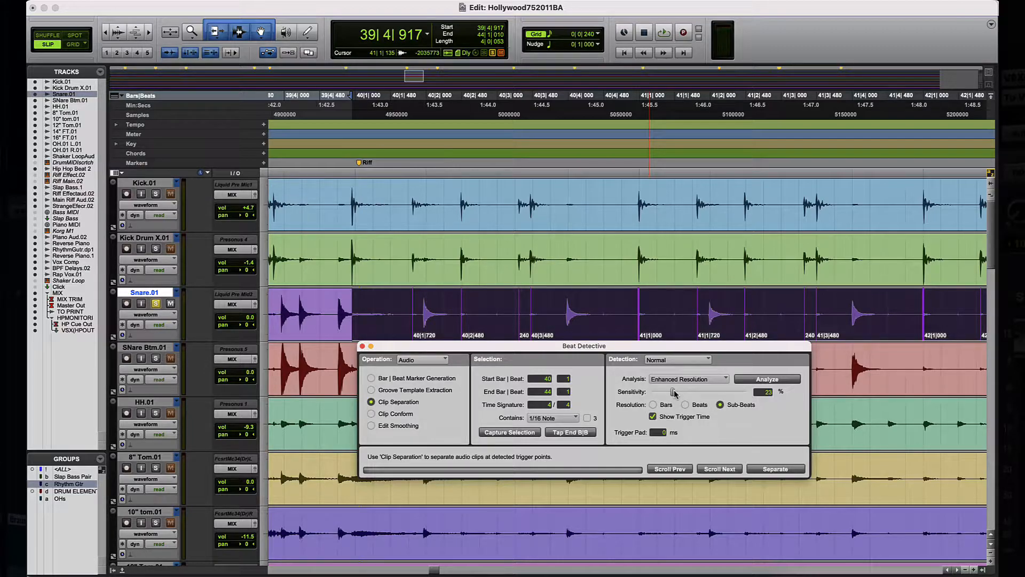
key("space")
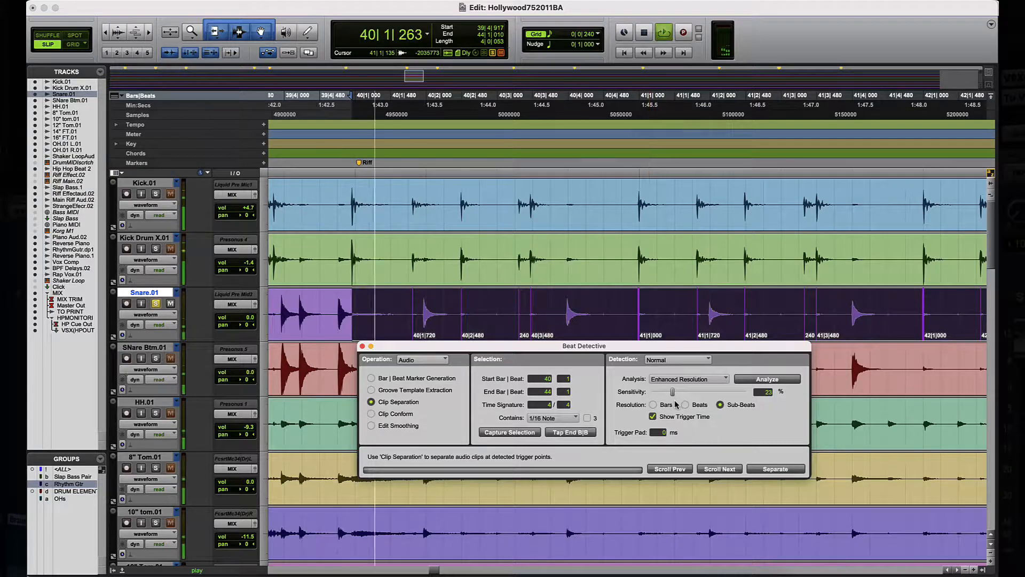
scroll(619, 321, "right", 5)
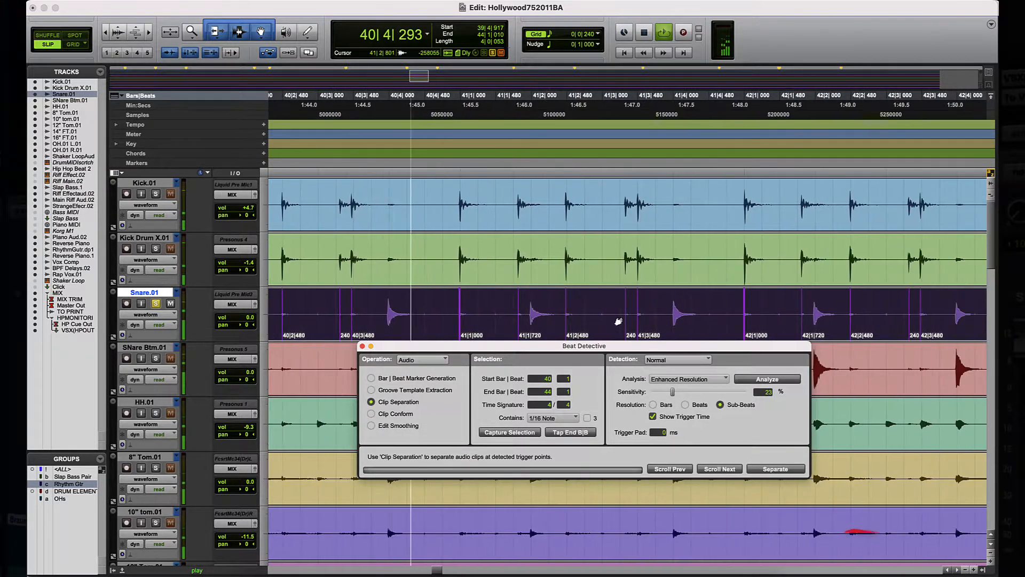
scroll(619, 322, "right", 6)
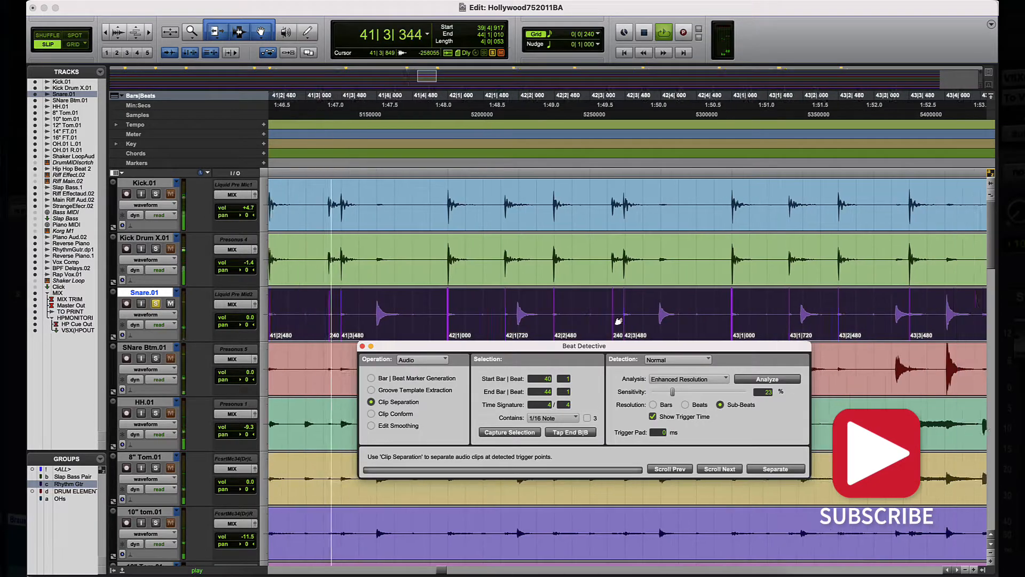
scroll(618, 321, "right", 2)
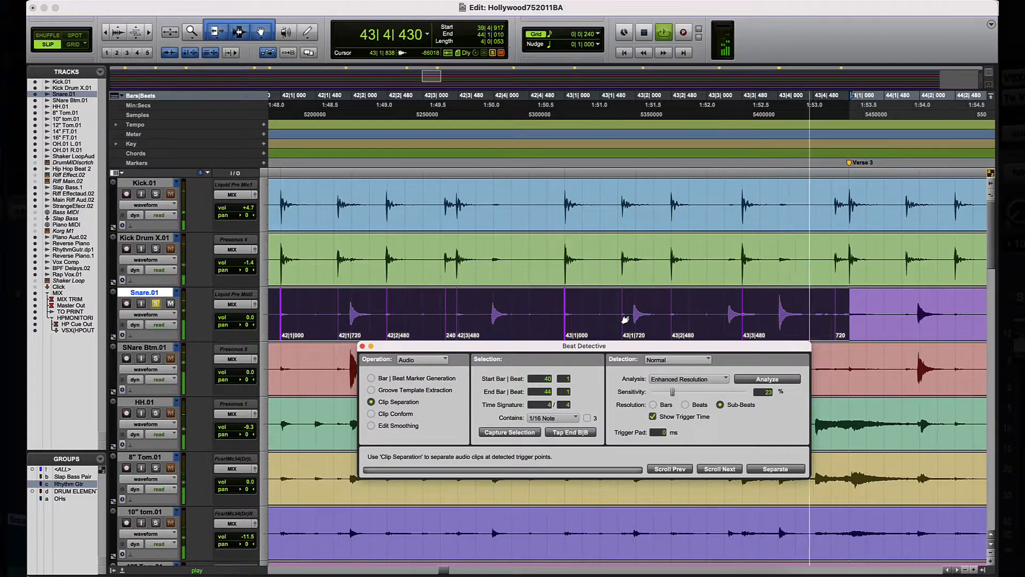
key("space")
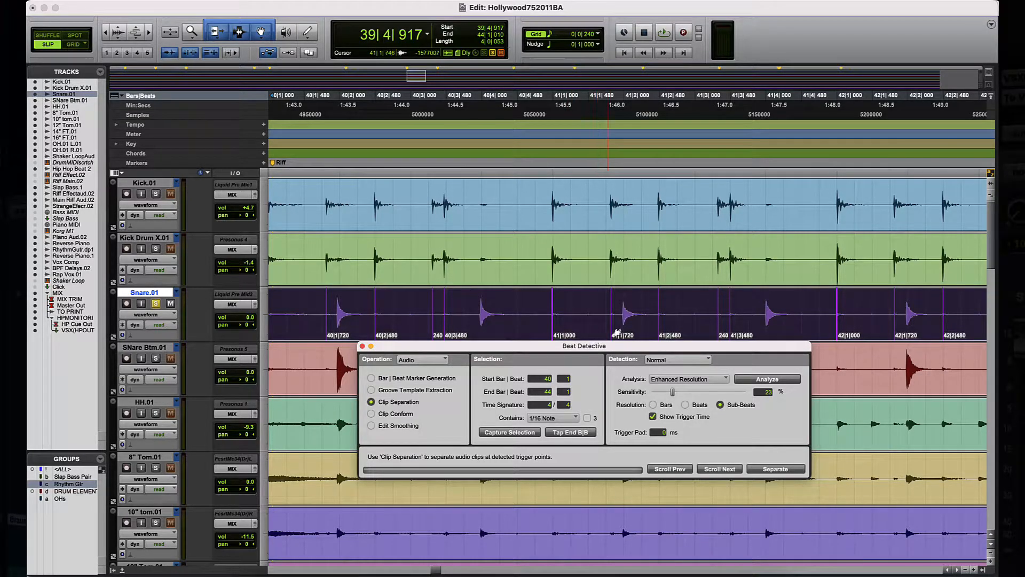
Set the selection to contain 1/4 notes and analyze the snare audio at Sub-Beats resolution.
left_click(686, 405)
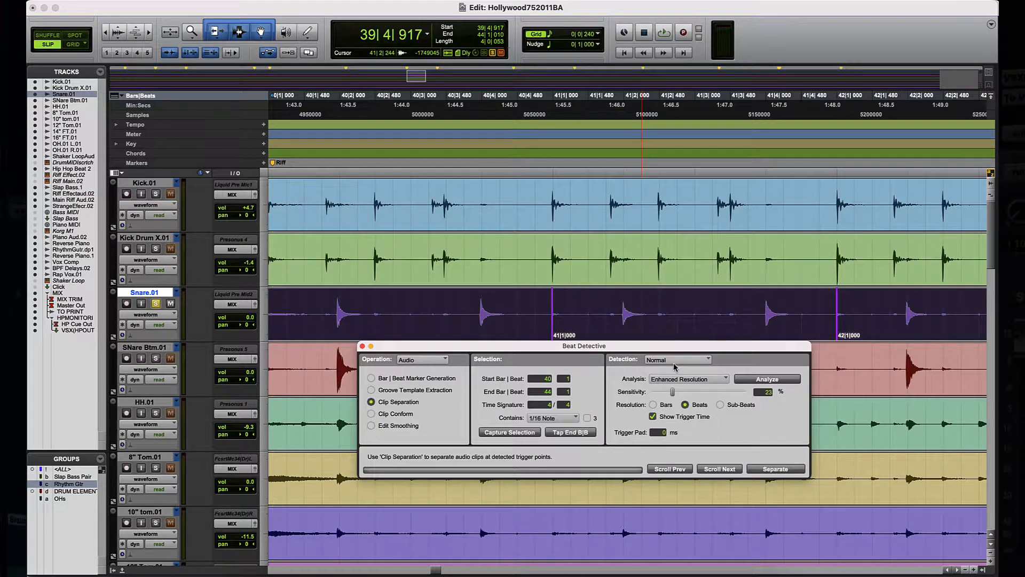
left_click(722, 405)
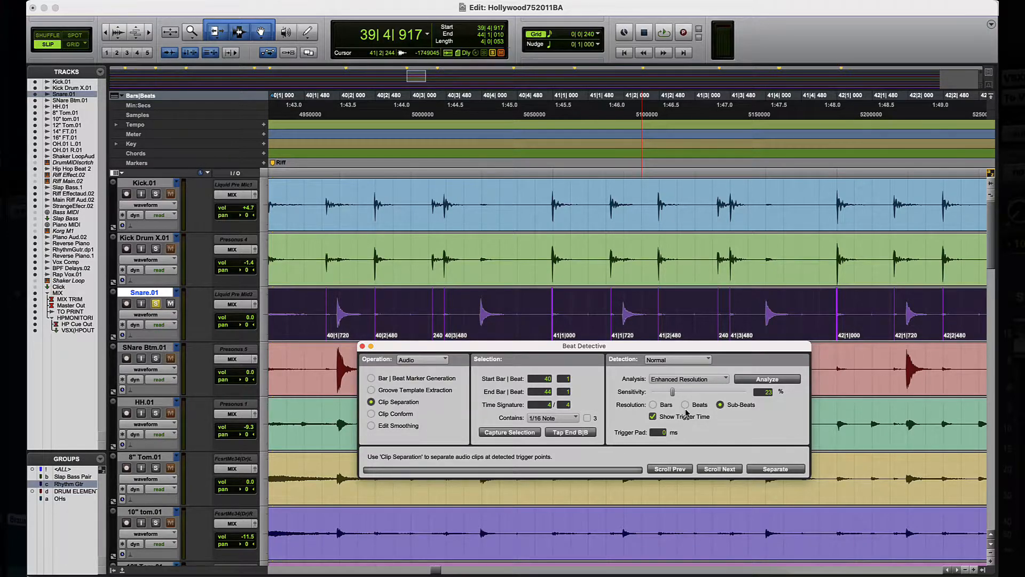
left_click(545, 420)
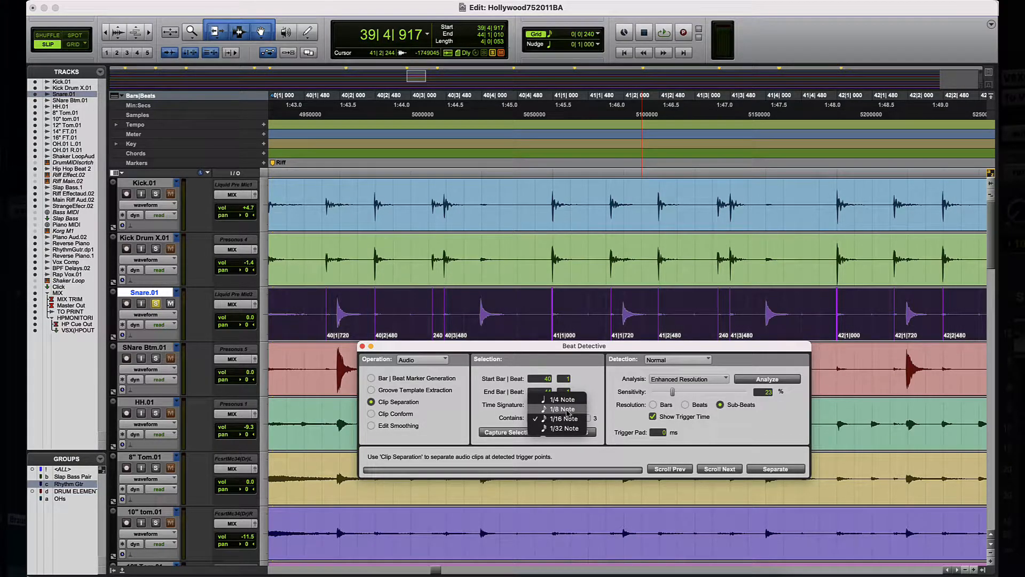
left_click(568, 410)
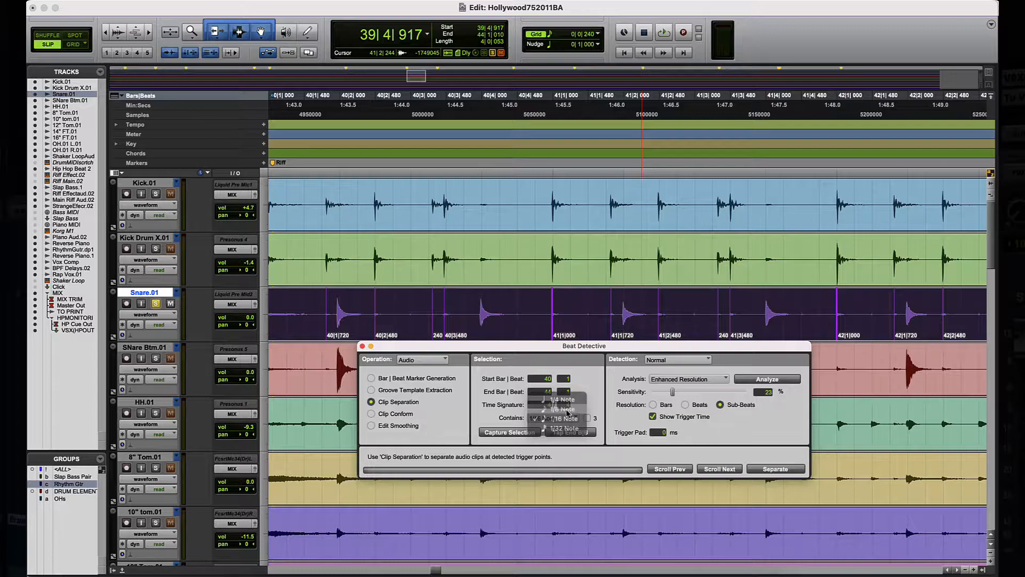
left_click(561, 420)
left_click(558, 409)
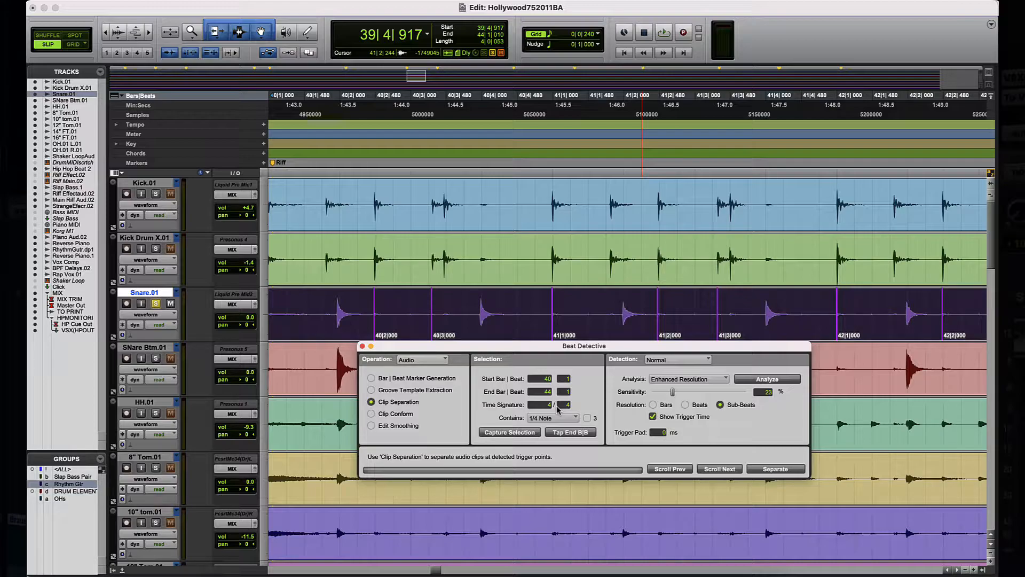
left_click(748, 380)
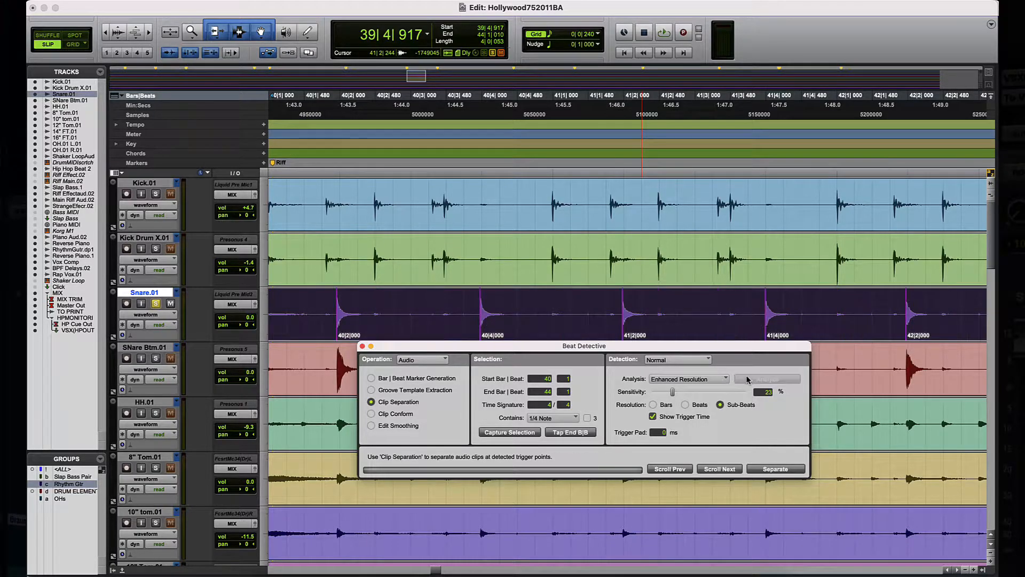
Check the snare triggers across the Riff section and set the selection to contain 1/16 notes.
scroll(573, 322, "left", 5)
scroll(573, 322, "right", 10)
scroll(572, 322, "right", 5)
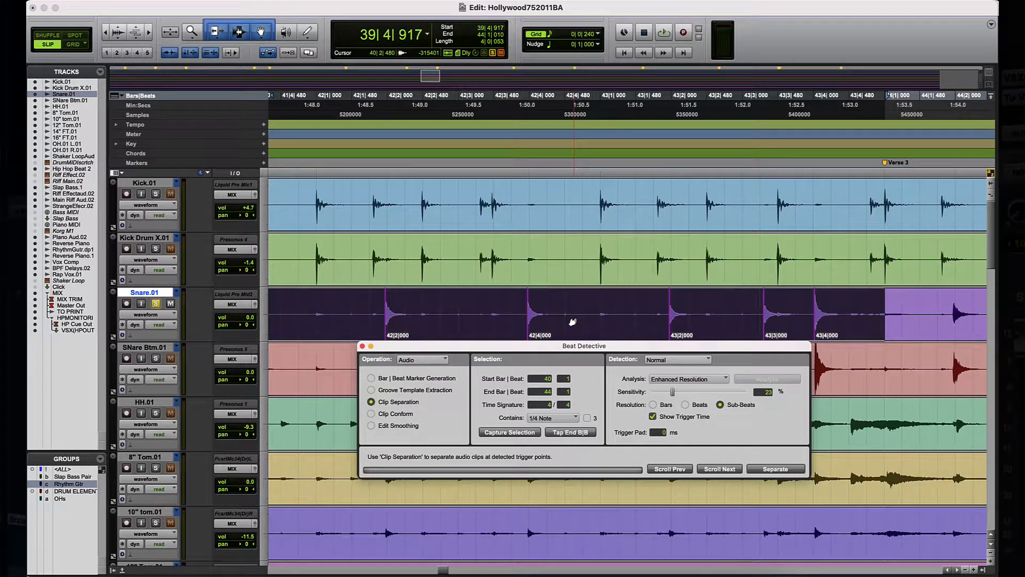
scroll(572, 322, "right", 1)
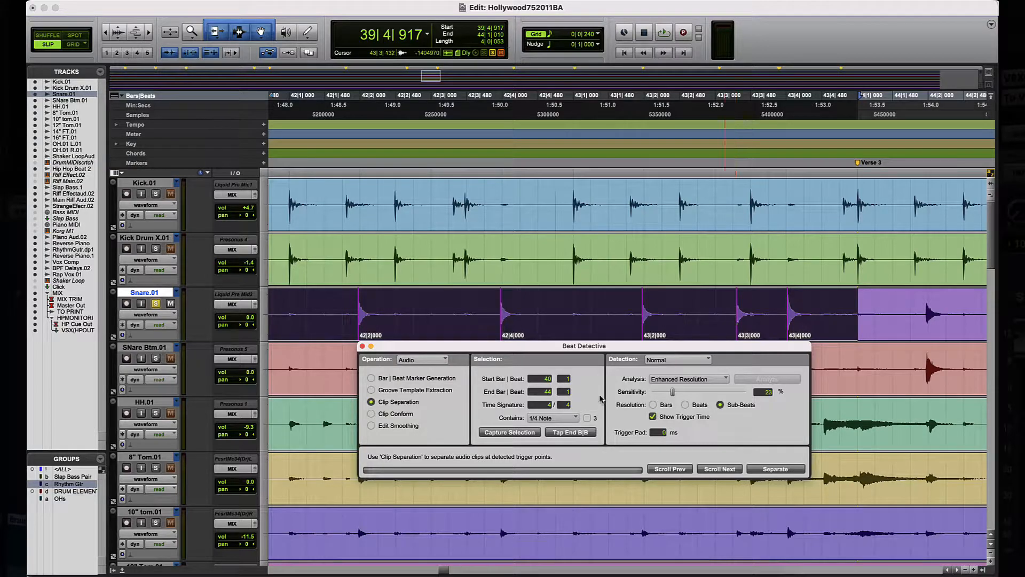
left_click(558, 418)
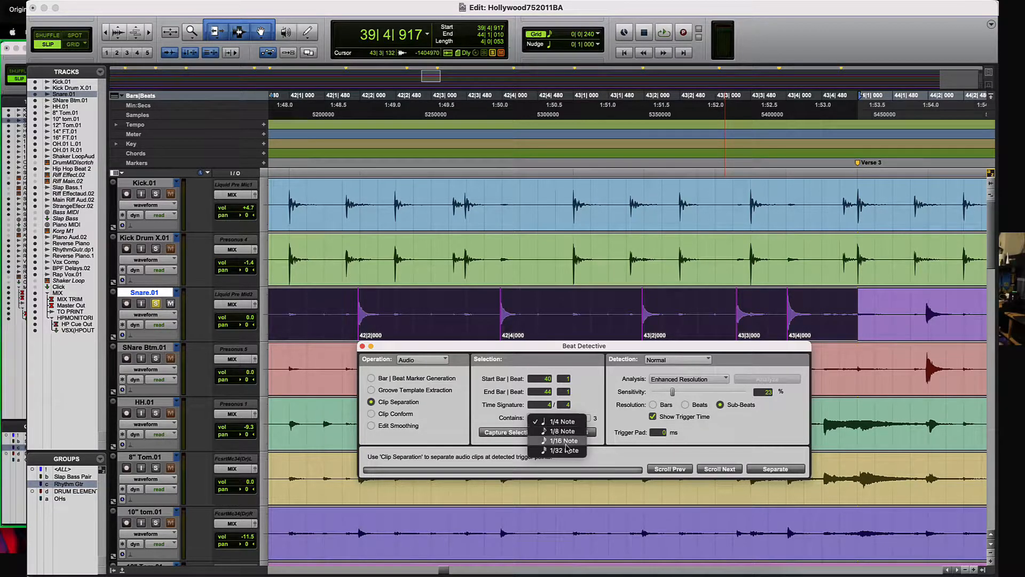
left_click(564, 440)
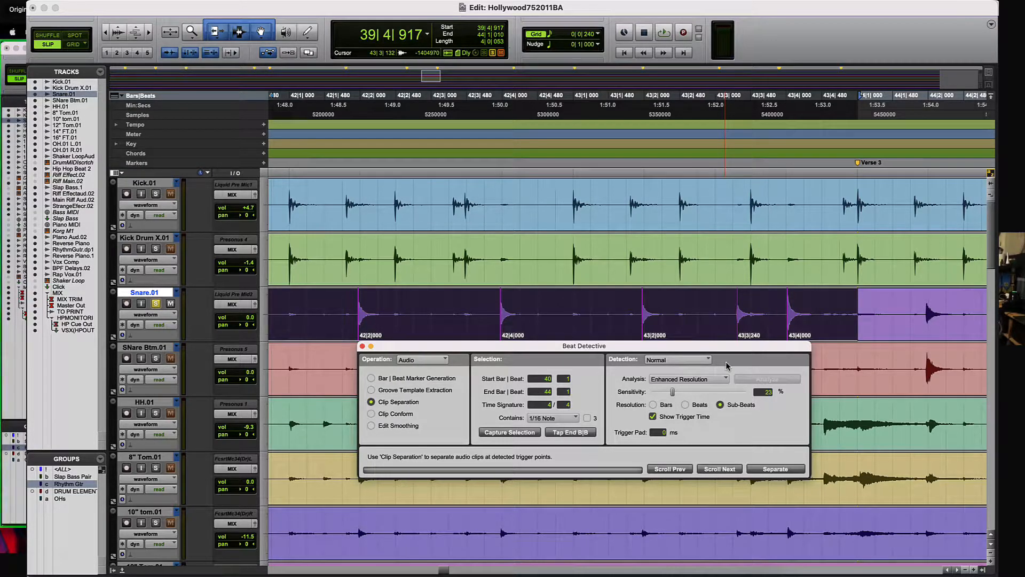
Set detection to Collection, add only the snare's unique triggers, and move Beat Detective clear of the snare track.
left_click(678, 359)
left_click(674, 350)
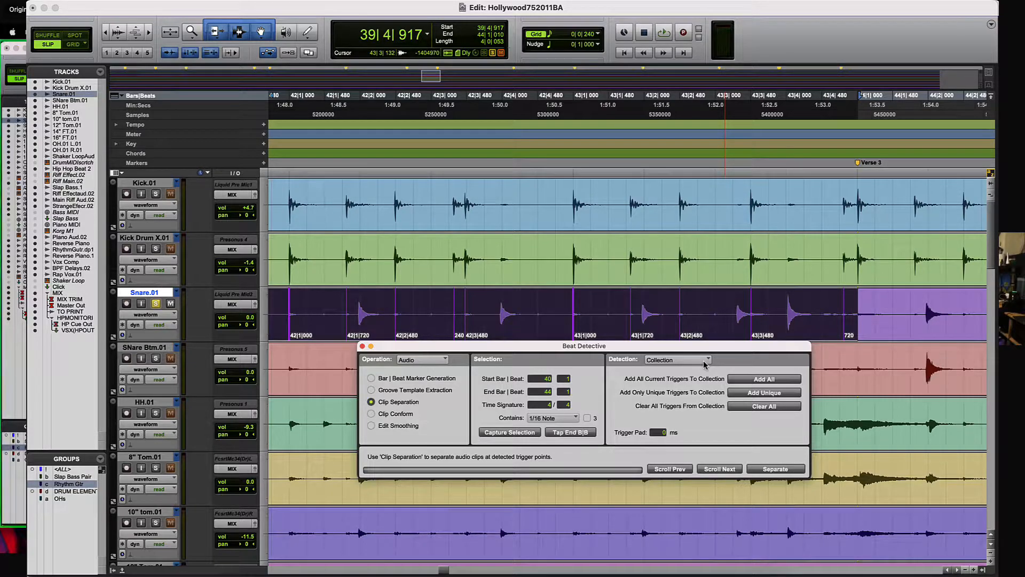
left_click(762, 394)
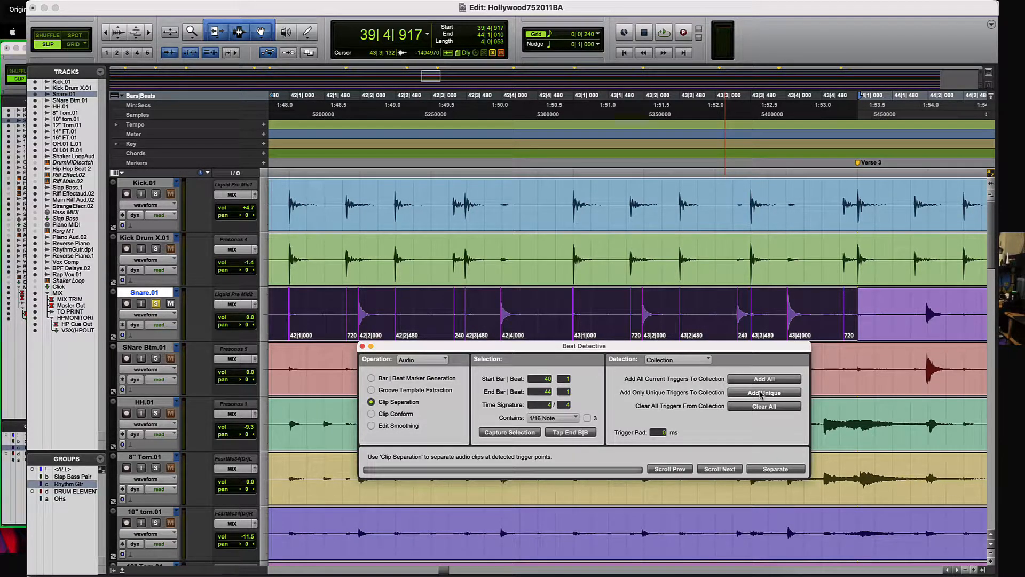
left_click_drag(737, 348, 736, 376)
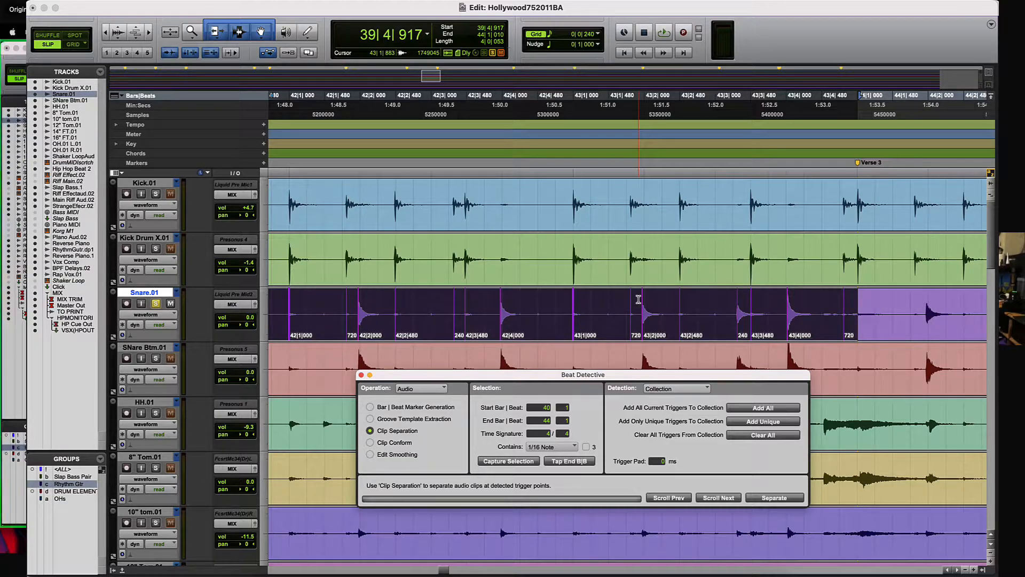
scroll(638, 300, "left", 1)
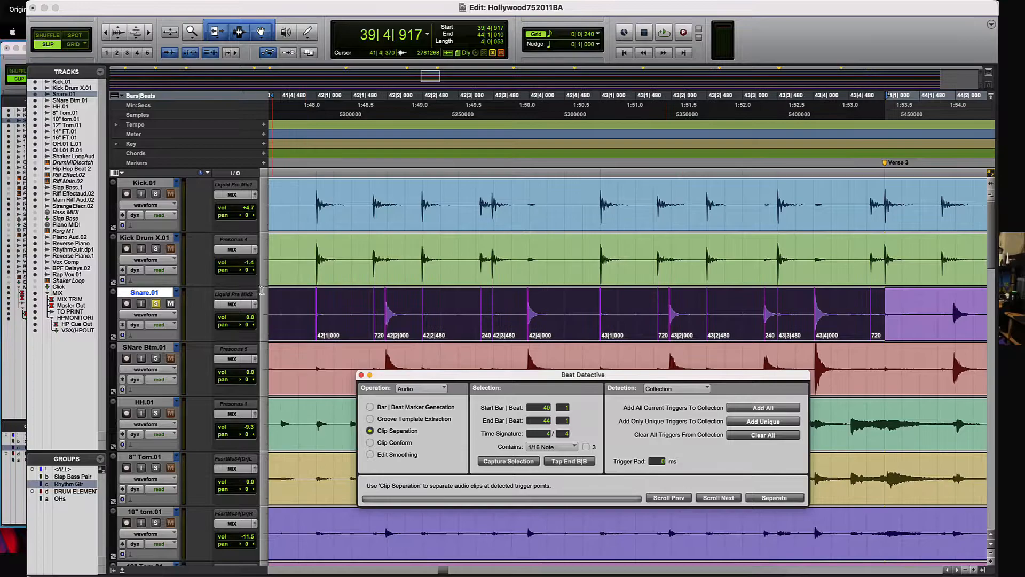
Unsolo Snare.01 and move the Riff selection to the HH.01 track to view the collected triggers there.
left_click(155, 304)
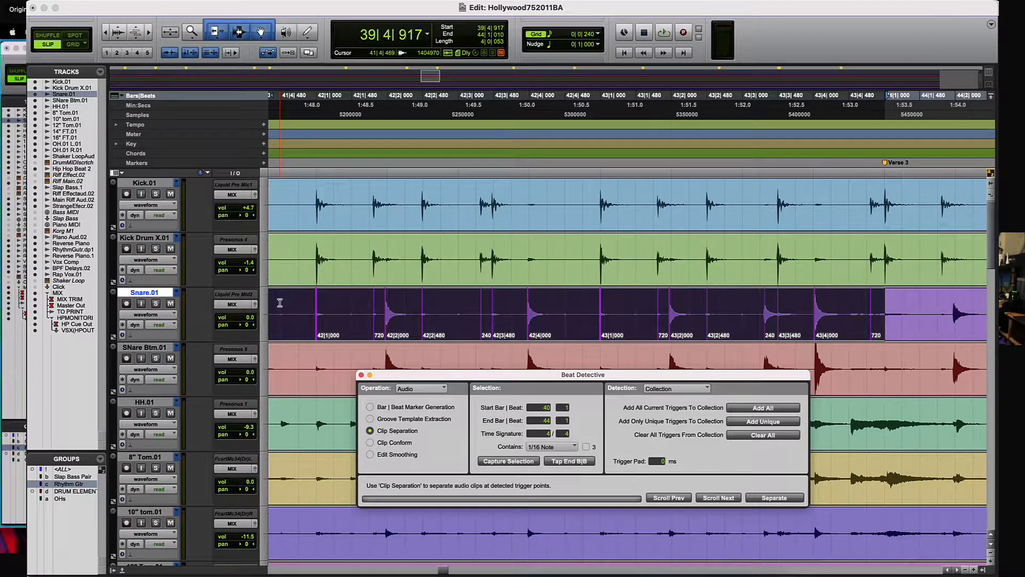
left_click(160, 403)
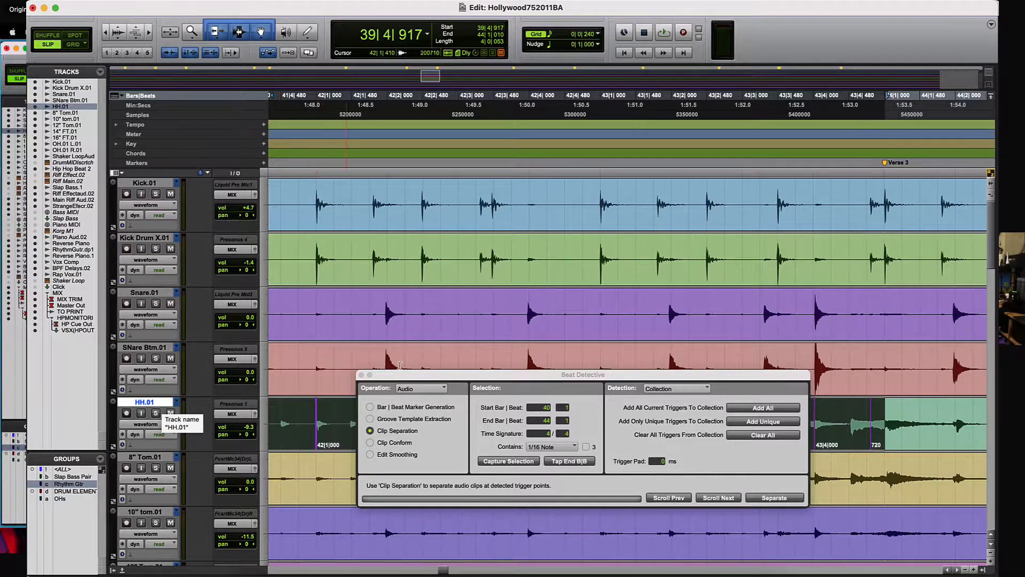
scroll(488, 353, "down", 2)
scroll(489, 352, "down", 2)
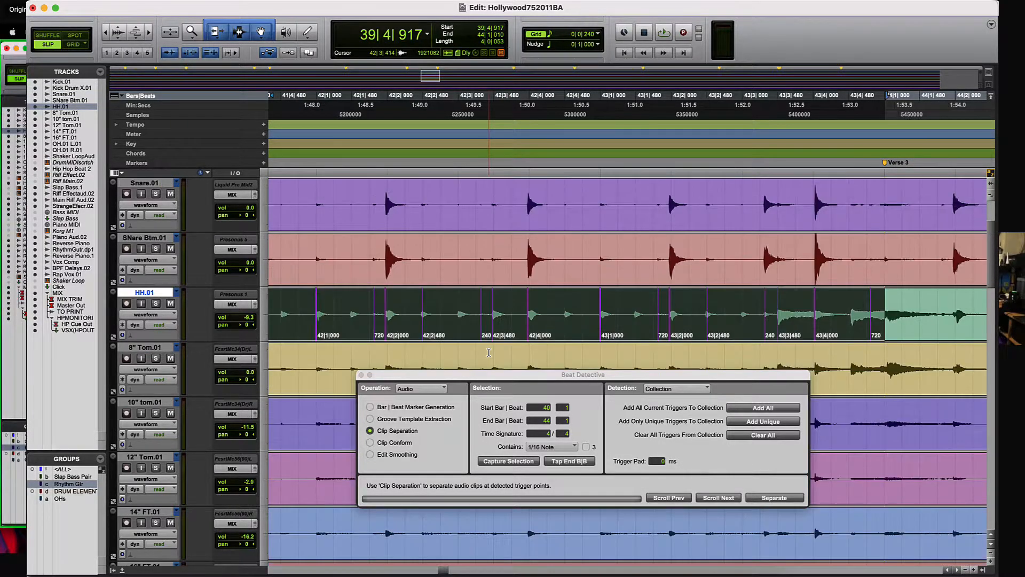
scroll(489, 352, "left", 3)
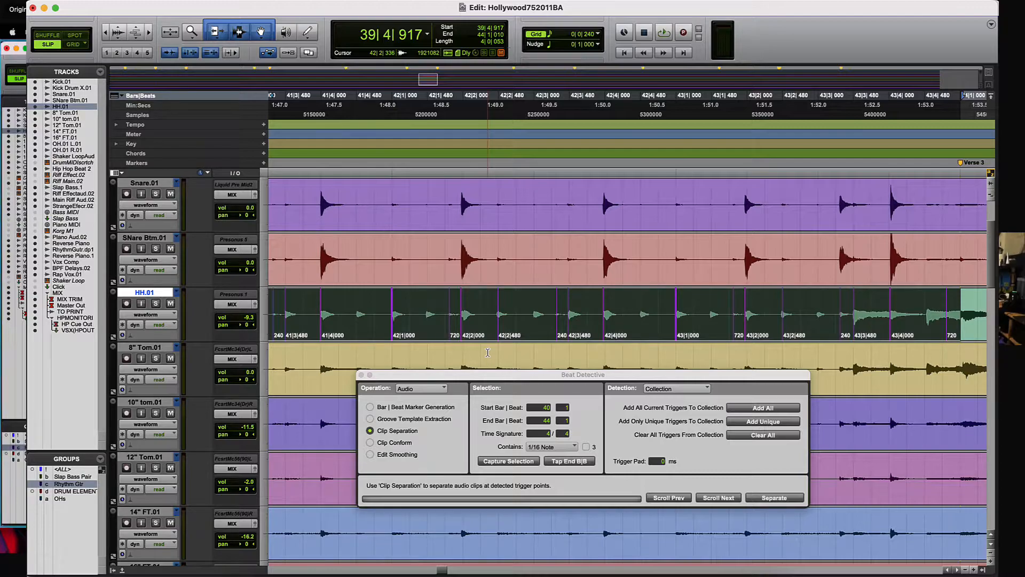
Set detection to Normal for the HH.01 selection and compare the current triggers with the hi-hat hits.
left_click(674, 388)
left_click(649, 378)
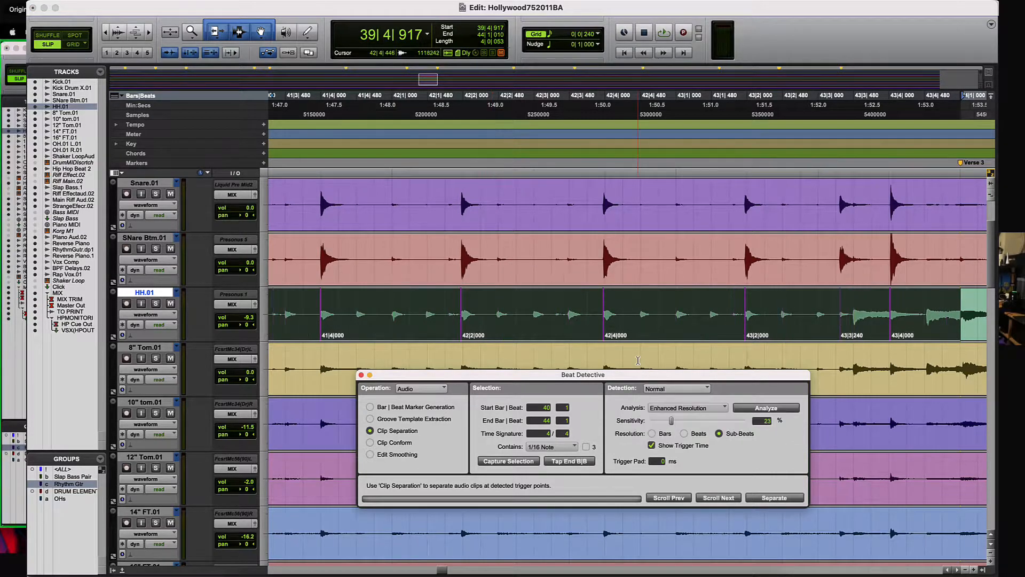
scroll(638, 361, "left", 3)
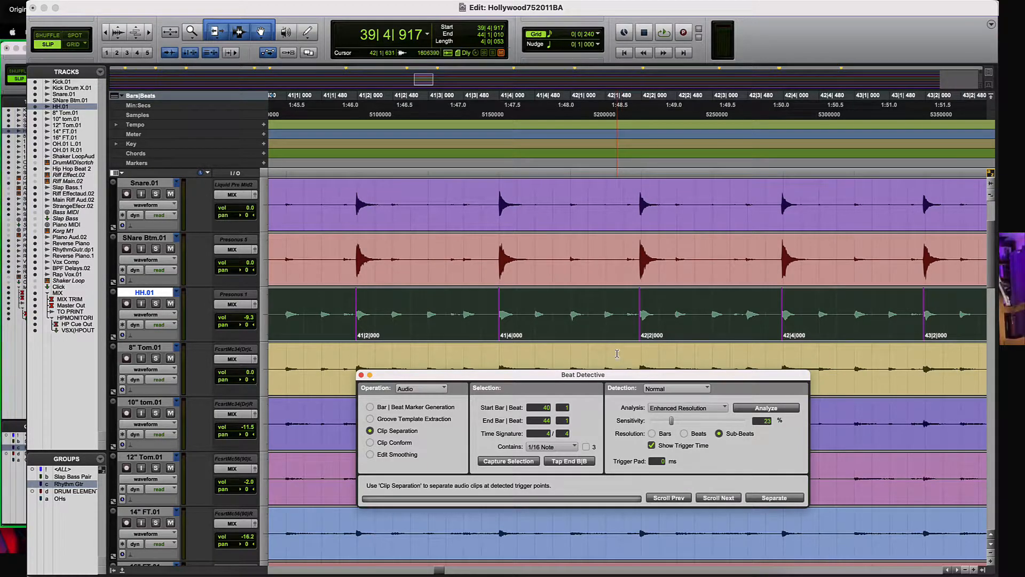
scroll(580, 352, "right", 3)
scroll(580, 352, "left", 3)
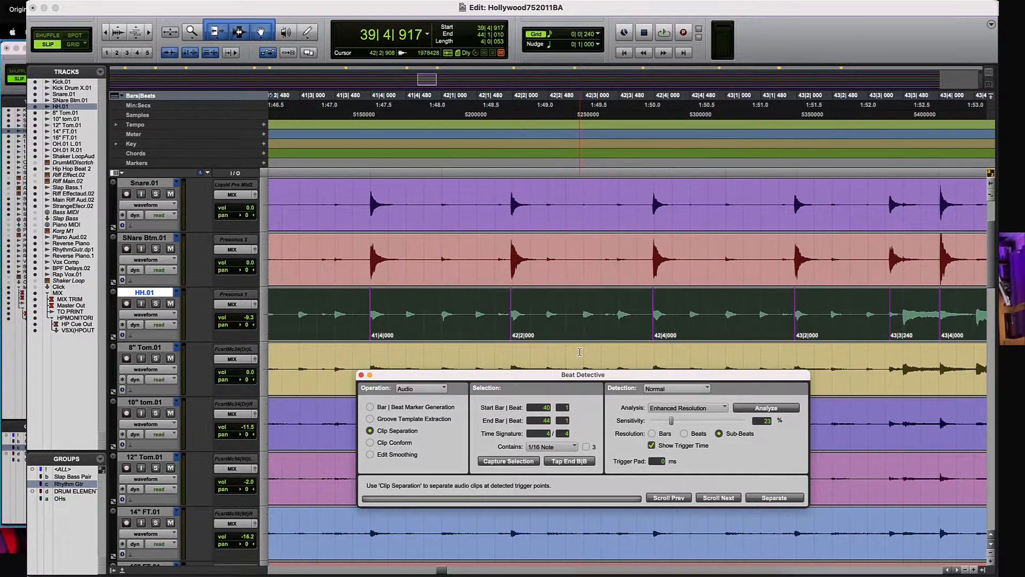
Solo HH.01, raise its volume to 0.0, and audition the hi-hat across the Riff selection.
key("space")
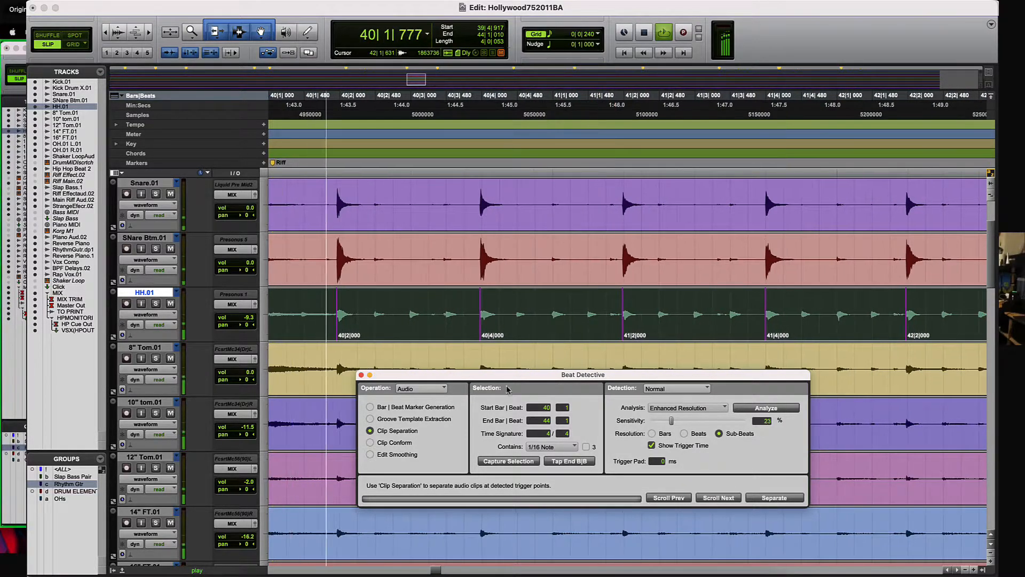
left_click(156, 303)
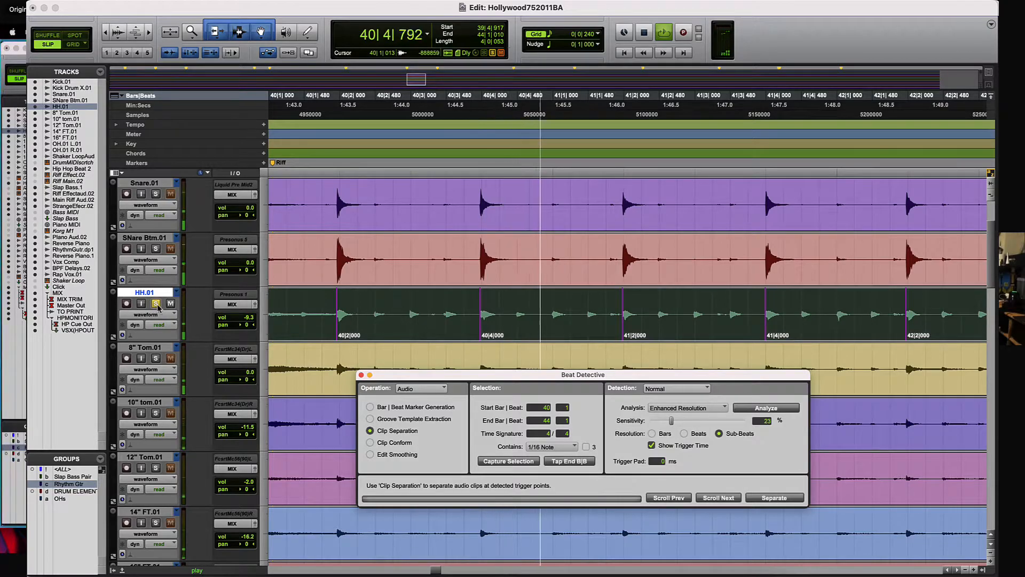
left_click_drag(246, 317, 247, 308)
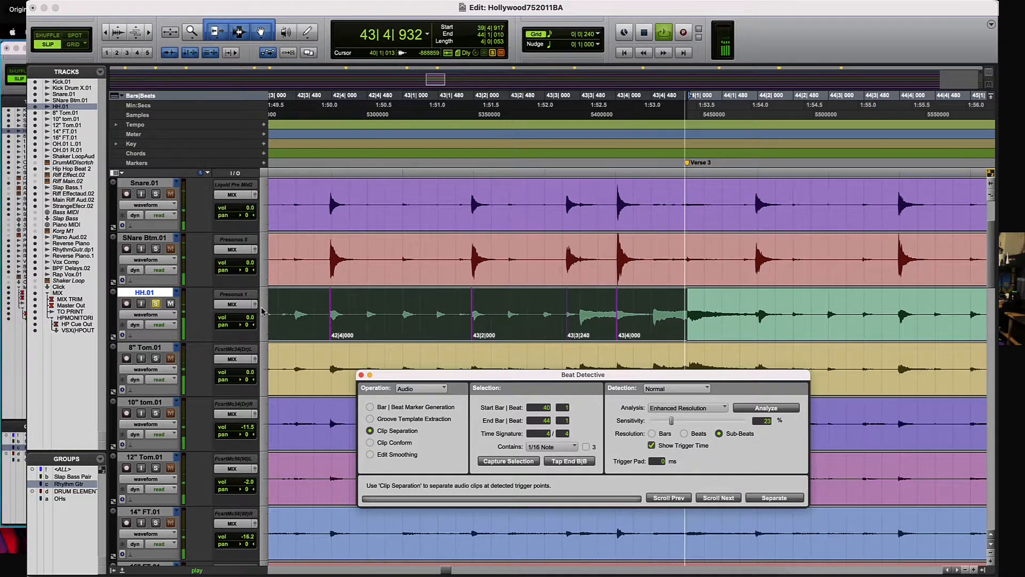
key("space")
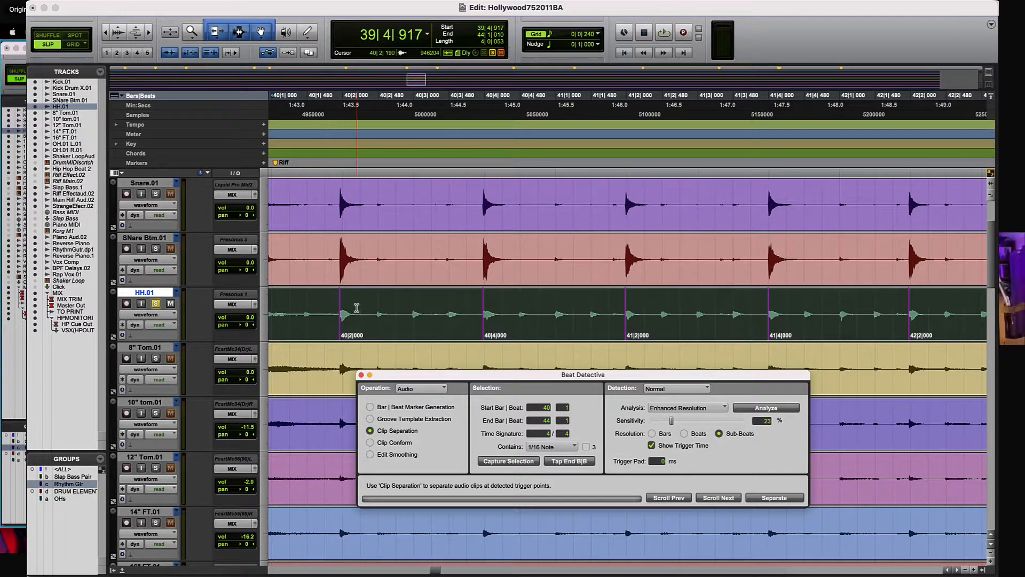
Analyze the HH.01 selection with High Emphasis and set the detection sensitivity to 52%.
scroll(357, 307, "left", 2)
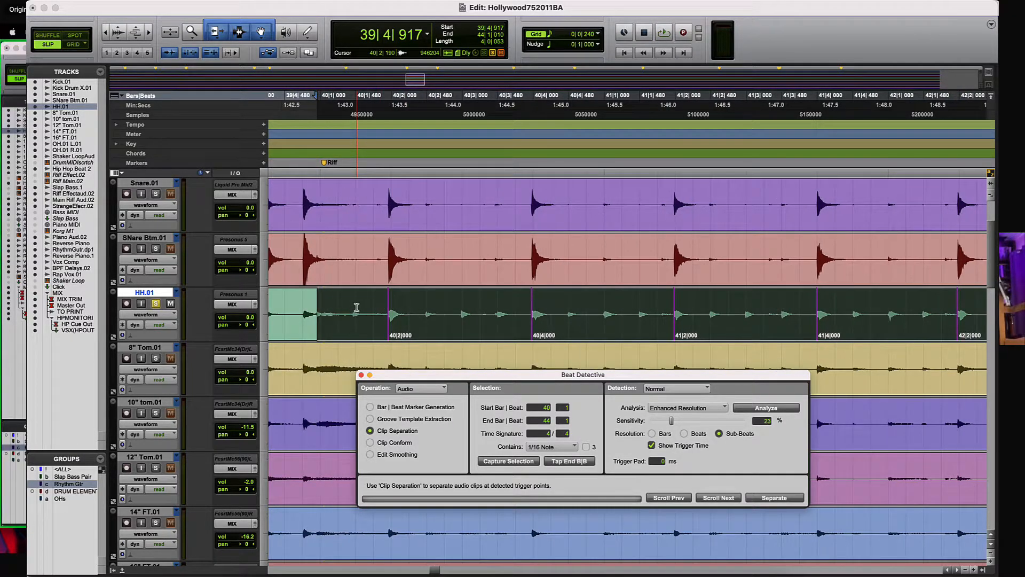
scroll(356, 308, "right", 1)
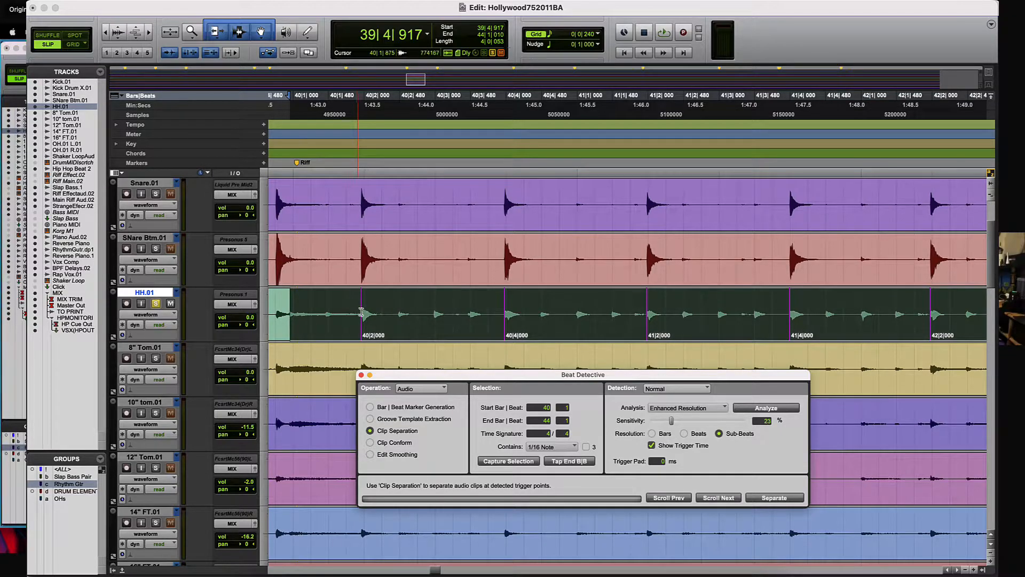
left_click(676, 408)
left_click(685, 390)
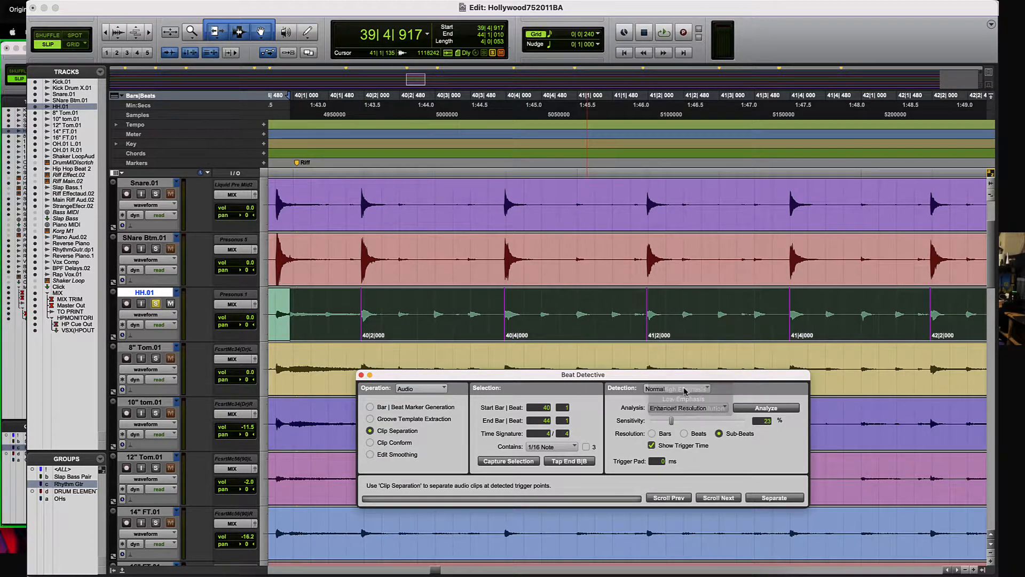
left_click(762, 408)
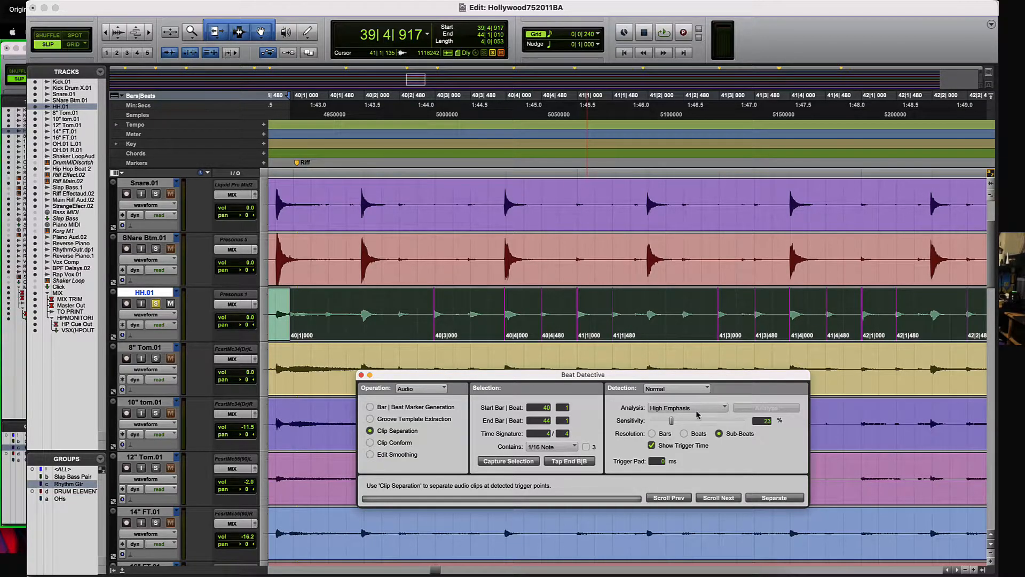
left_click_drag(674, 421, 697, 424)
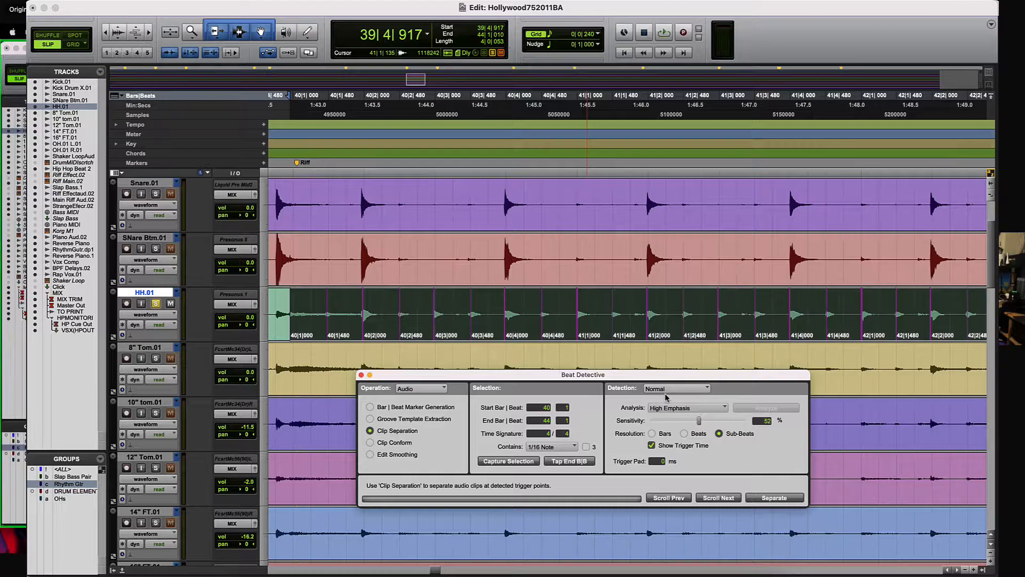
Check the hi-hat triggers across the Riff selection, and add only the unique ones to the trigger collection.
key("space")
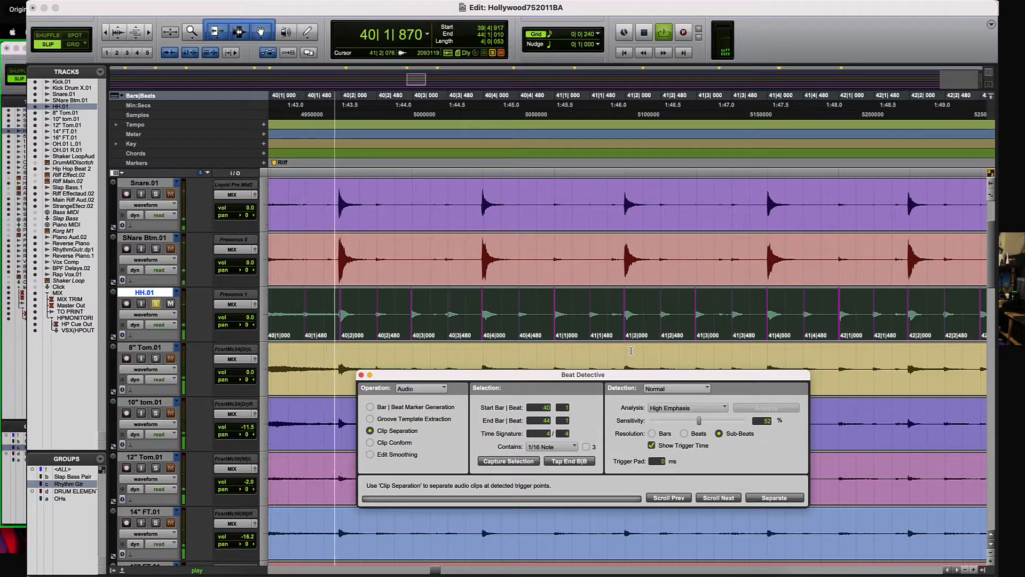
key("space")
scroll(626, 351, "right", 5)
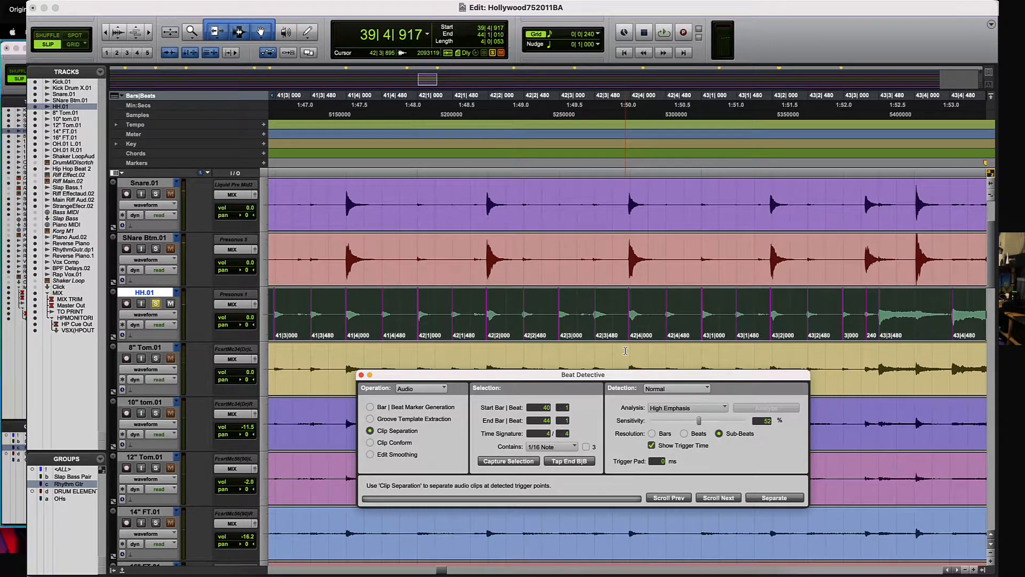
scroll(625, 350, "left", 16)
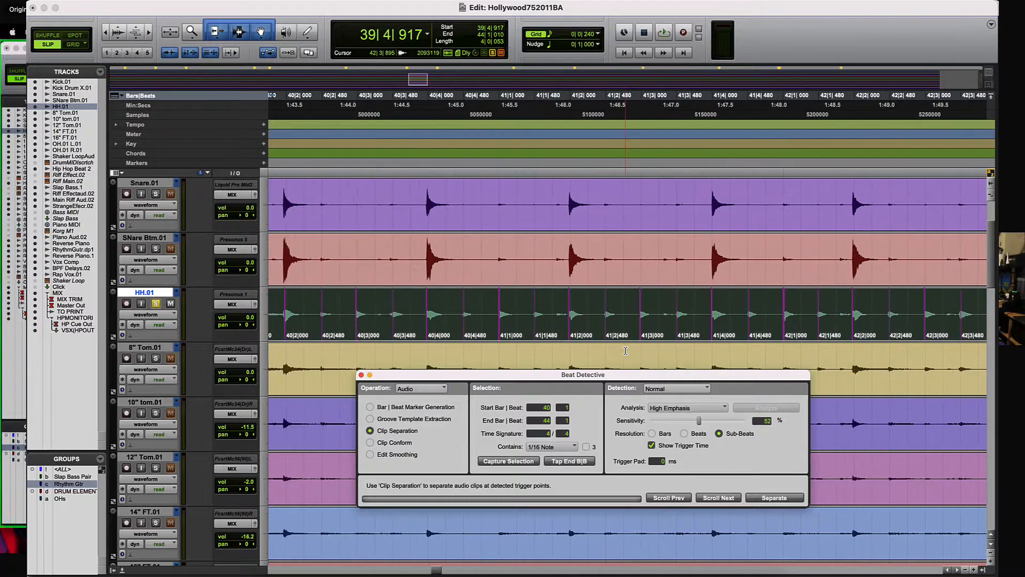
scroll(626, 350, "right", 3)
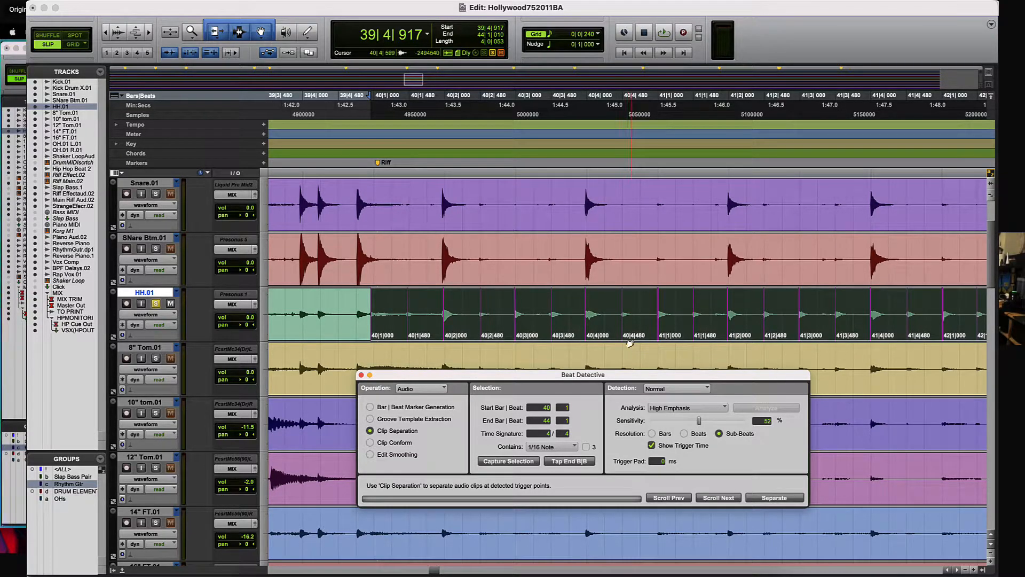
left_click(668, 388)
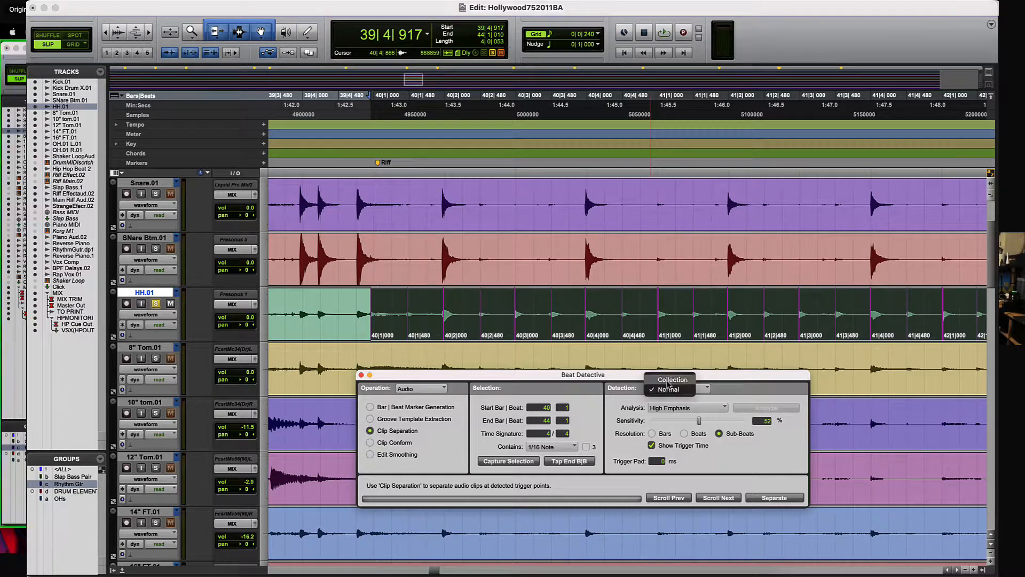
left_click(668, 380)
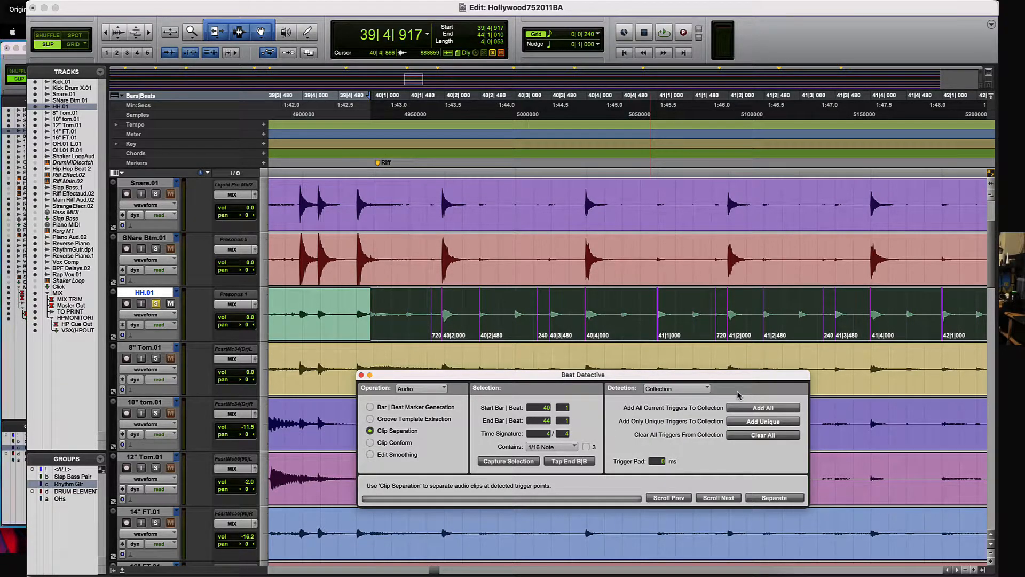
left_click(762, 423)
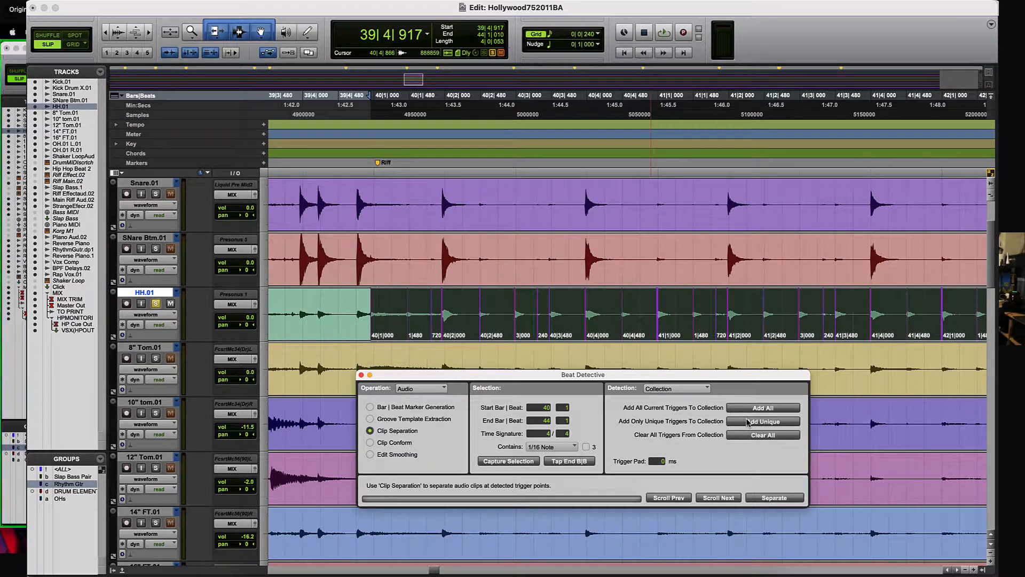
Move Beat Detective clear of HH.01 and examine the combined kick, snare and hi-hat triggers across the Riff section.
left_click_drag(654, 376, 630, 431)
scroll(630, 400, "right", 10)
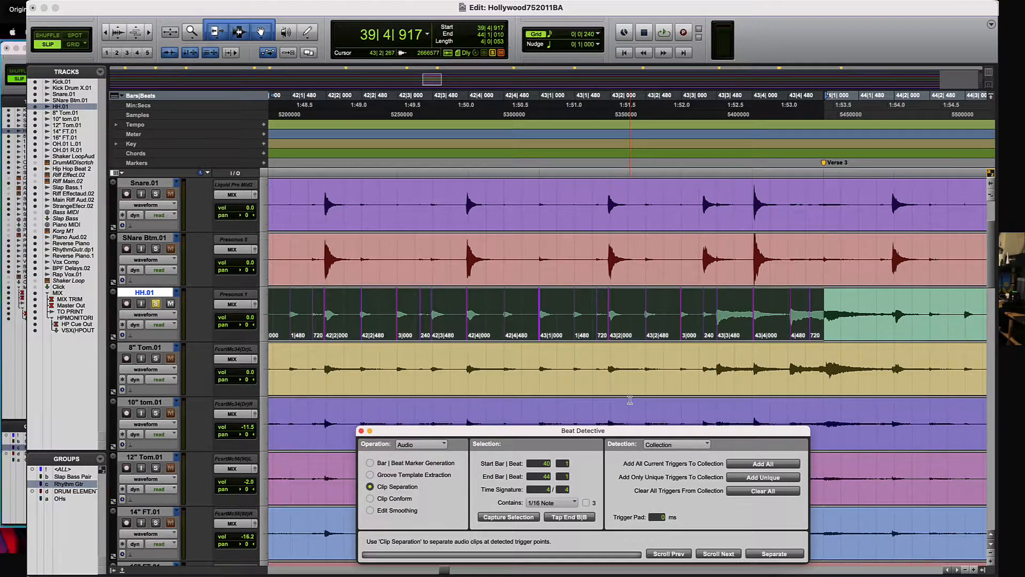
scroll(630, 400, "left", 8)
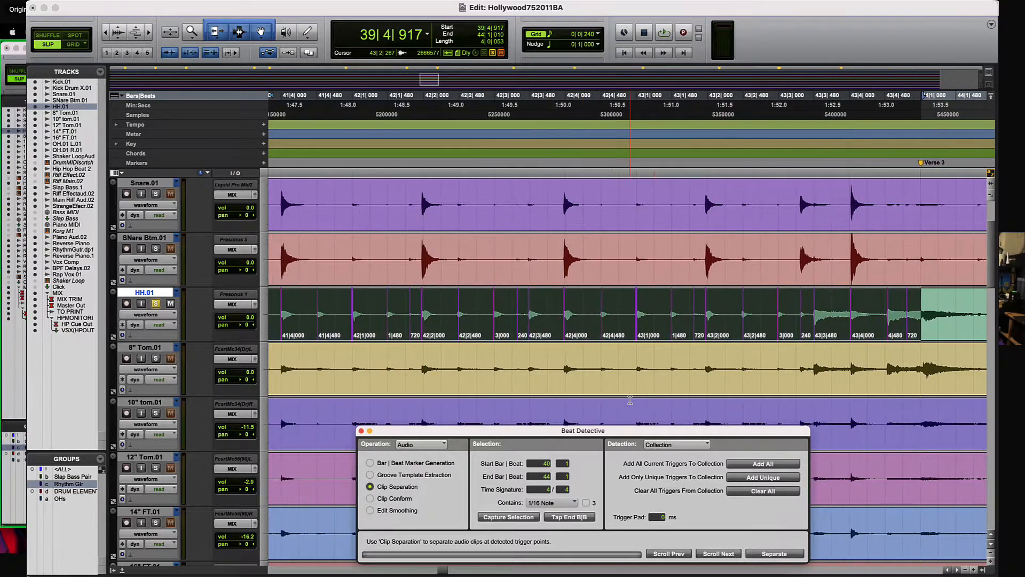
scroll(630, 400, "left", 4)
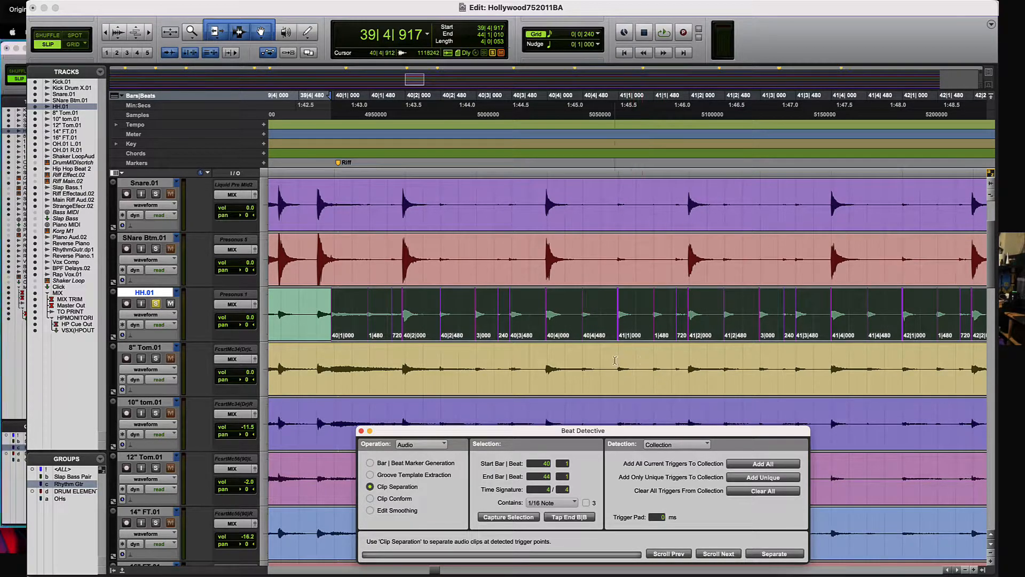
scroll(614, 360, "up", 2)
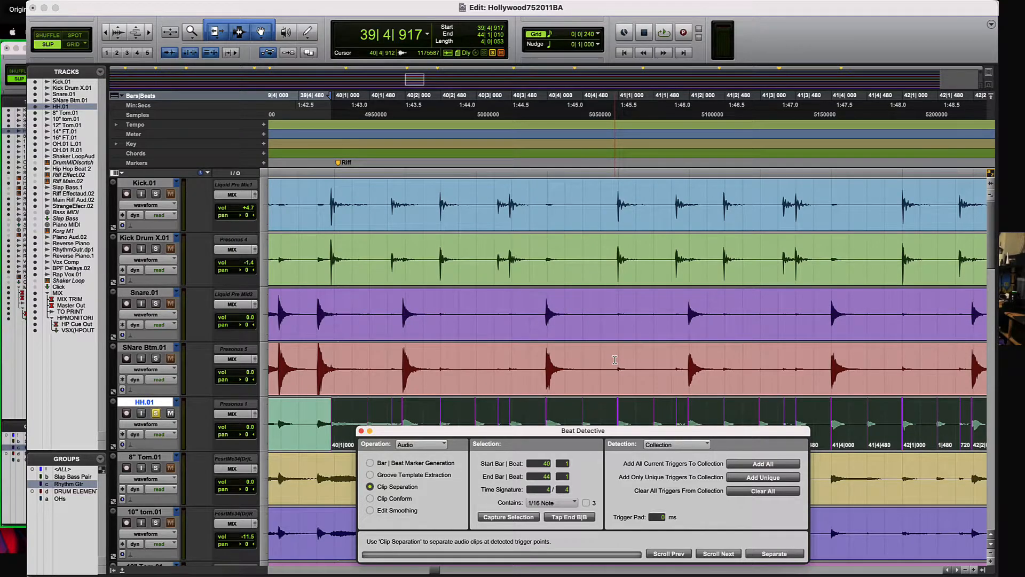
scroll(615, 360, "left", 1)
scroll(616, 360, "left", 1)
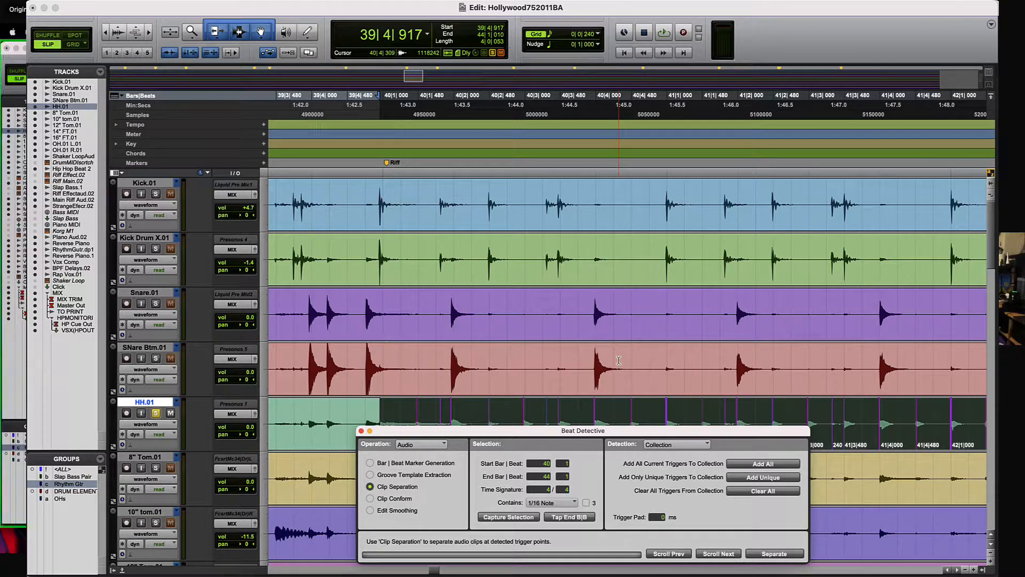
scroll(618, 361, "left", 1)
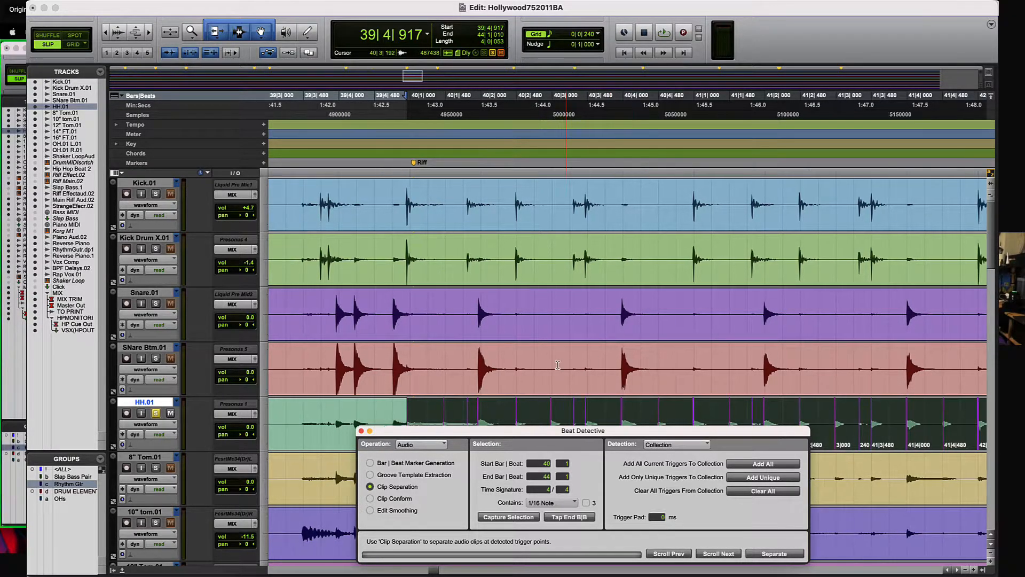
Extend the Riff selection across all drum tracks from Kick.01 to OH.01 R.01 and unsolo HH.01.
left_click(156, 184, "shift")
scroll(168, 299, "down", 5)
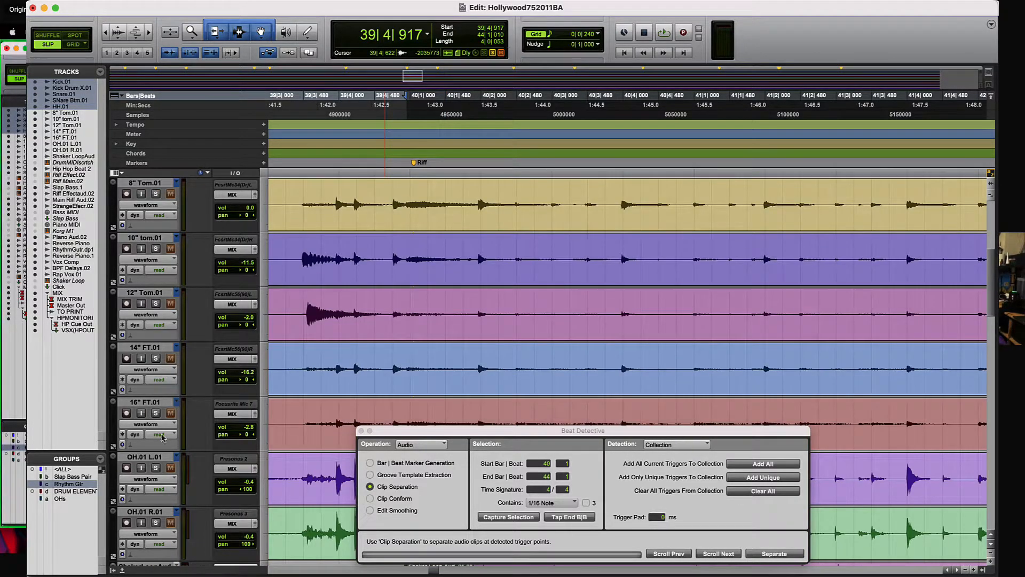
left_click(149, 510, "shift")
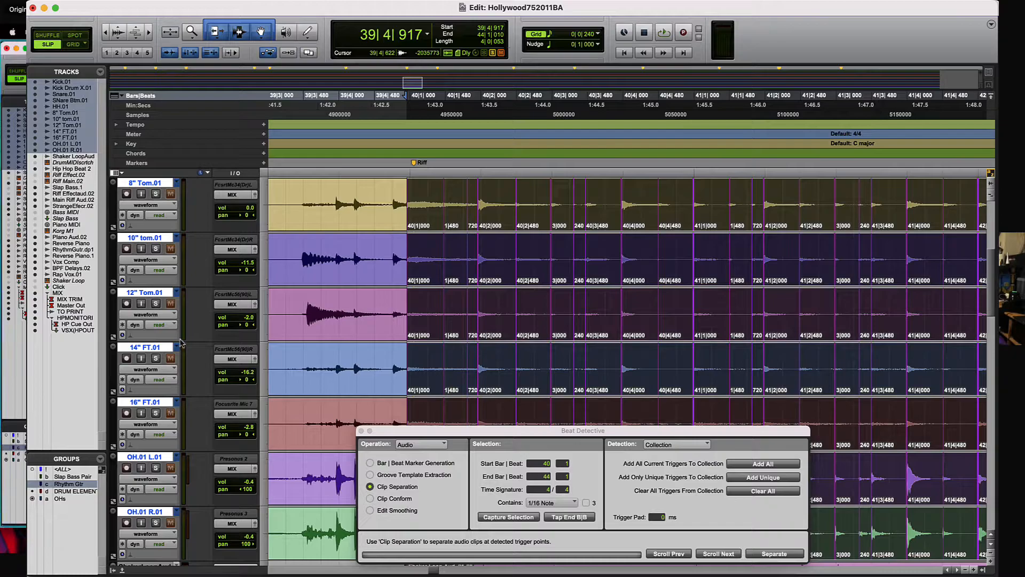
scroll(411, 238, "up", 5)
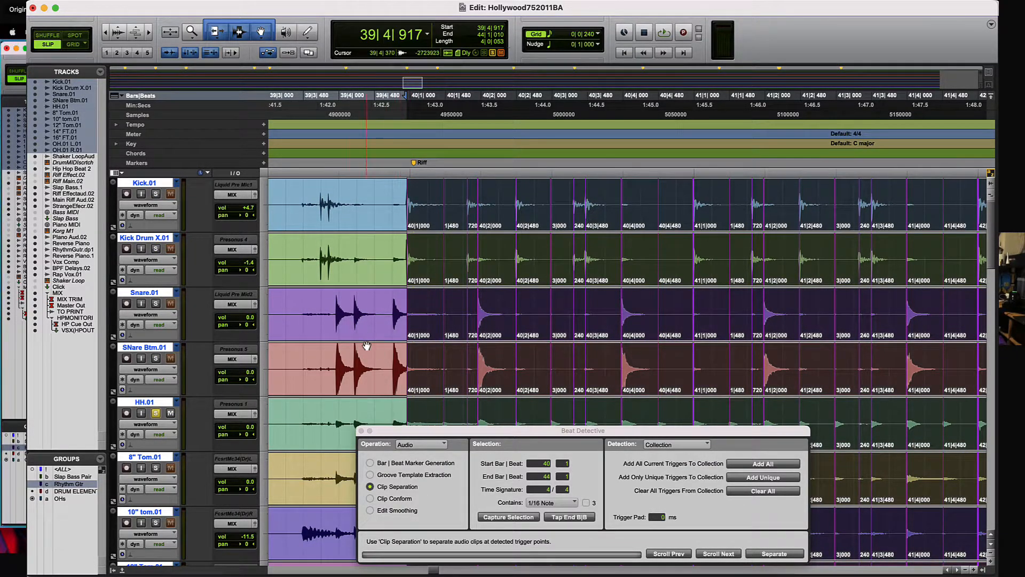
scroll(367, 346, "right", 2)
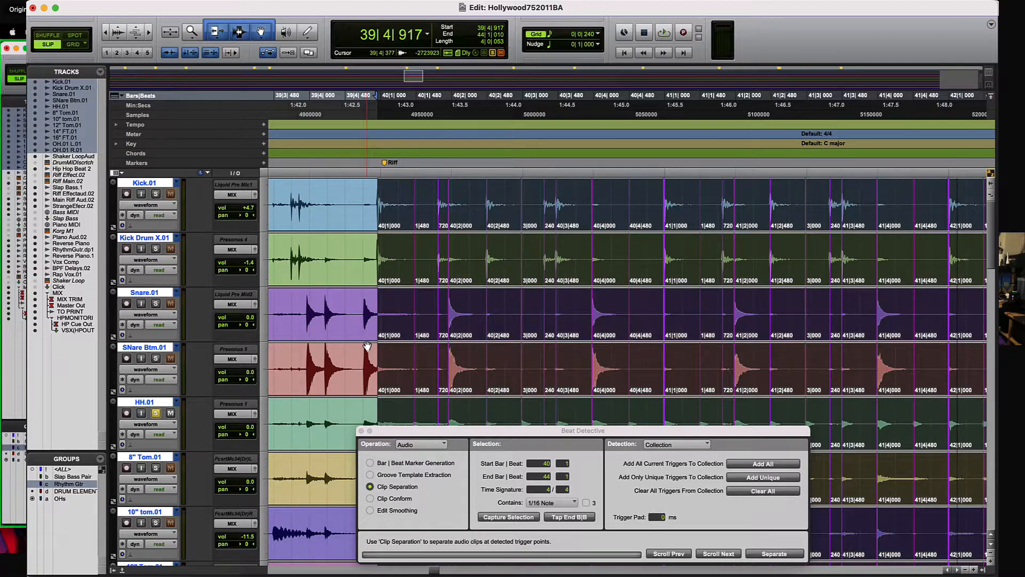
left_click(156, 413)
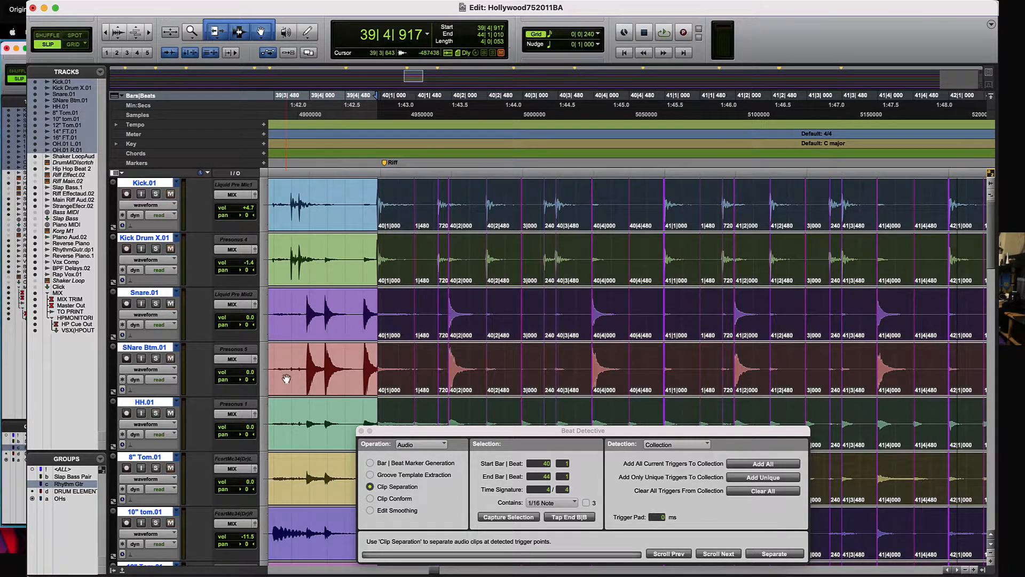
scroll(320, 360, "down", 5)
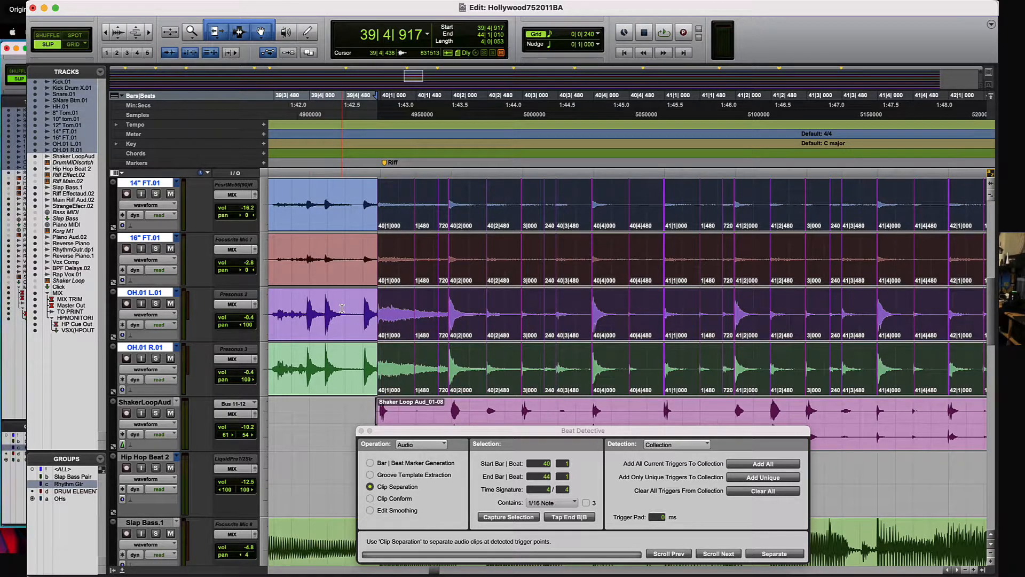
scroll(342, 308, "up", 10)
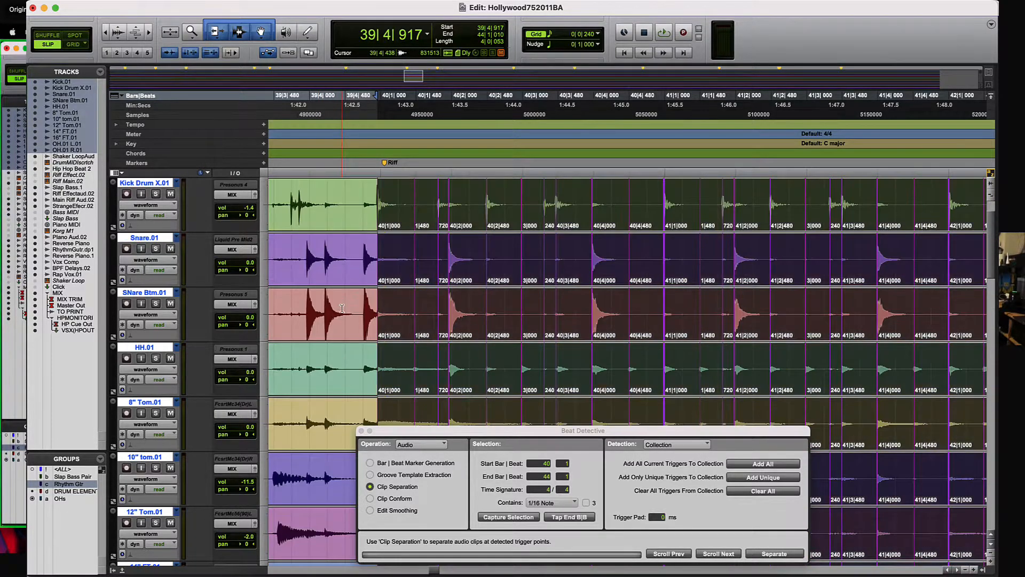
scroll(342, 308, "up", 1)
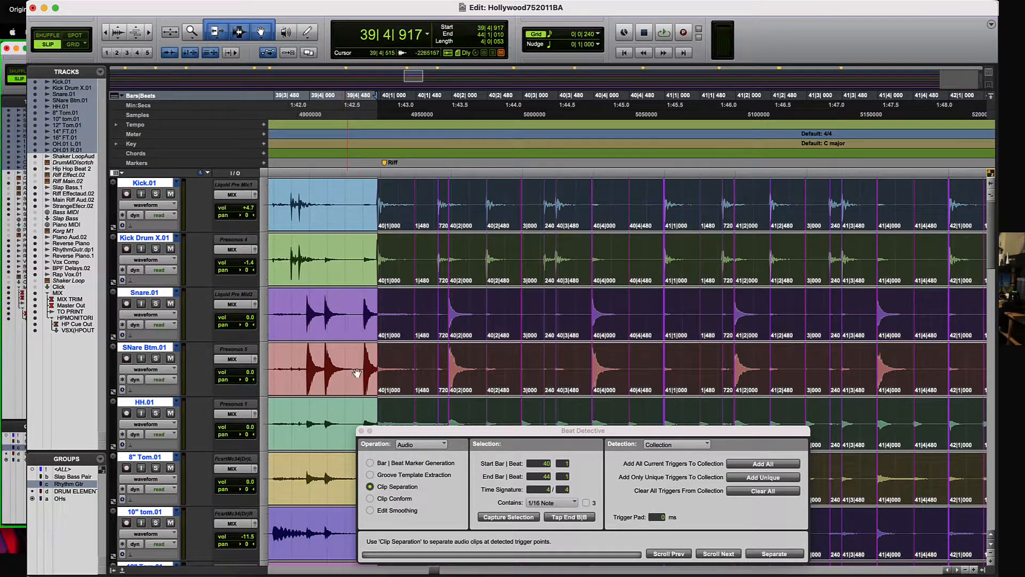
Separate the selected drum clips at the collected triggers and conform them in Standard mode at 70% strength and 51% swing.
left_click(780, 557)
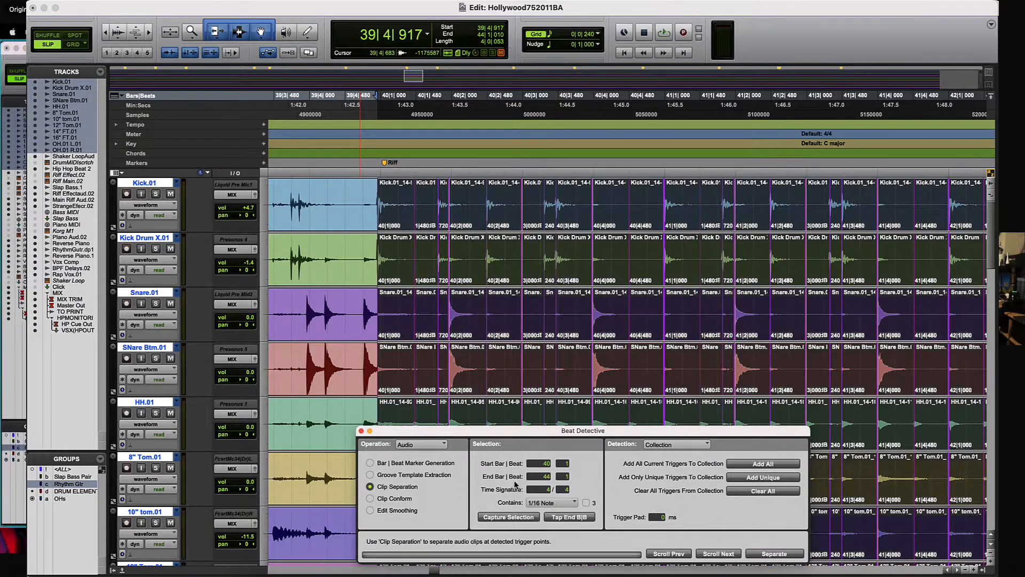
left_click(370, 498)
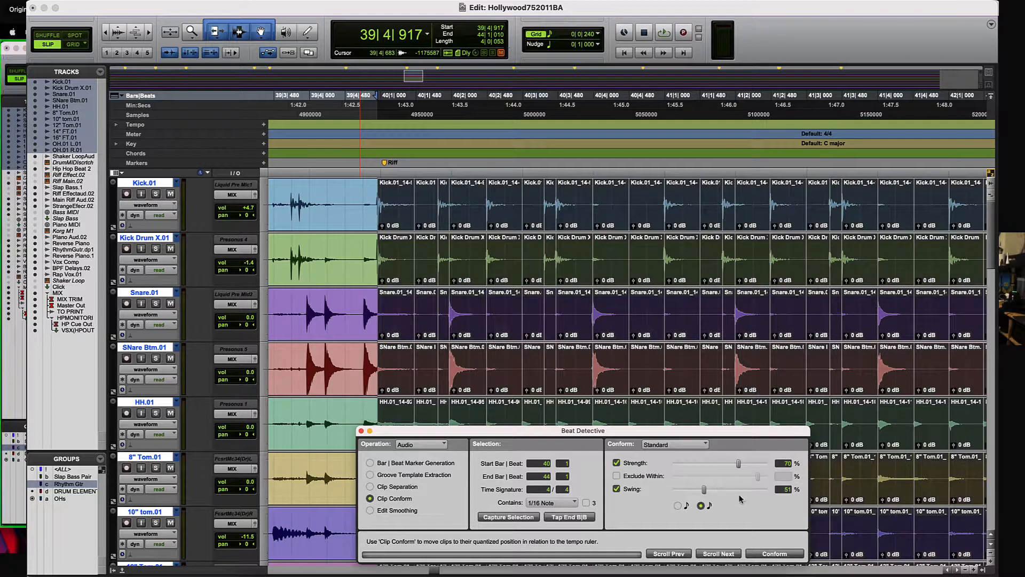
left_click(775, 554)
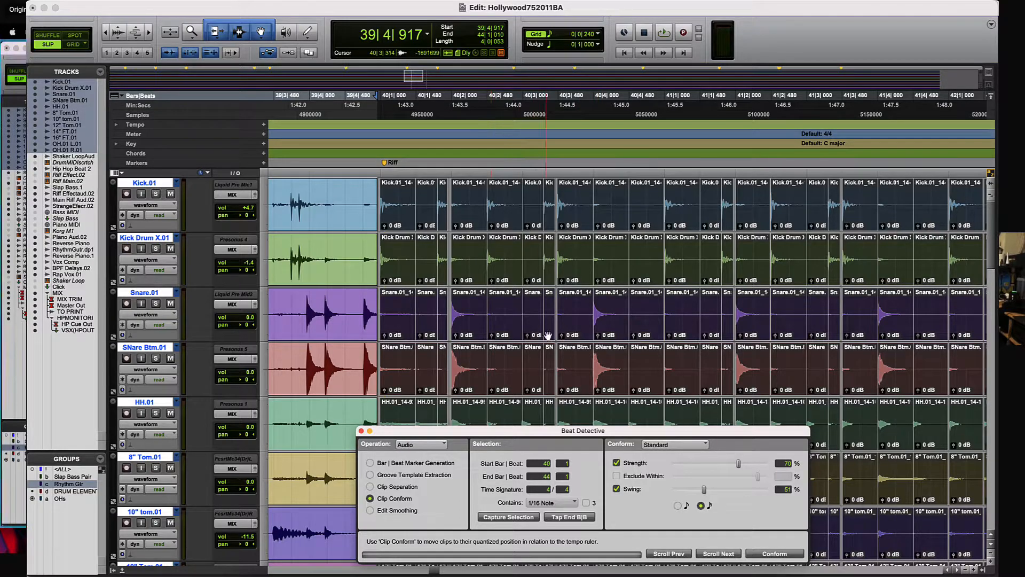
Smooth the edits on the conformed drum clips using Fill And Crossfade.
left_click(370, 510)
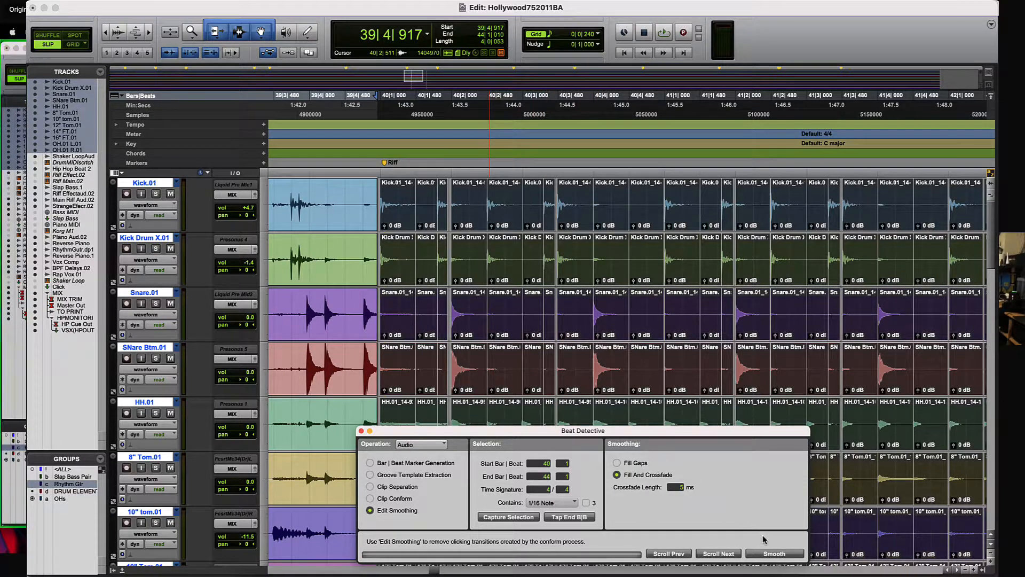
left_click(774, 554)
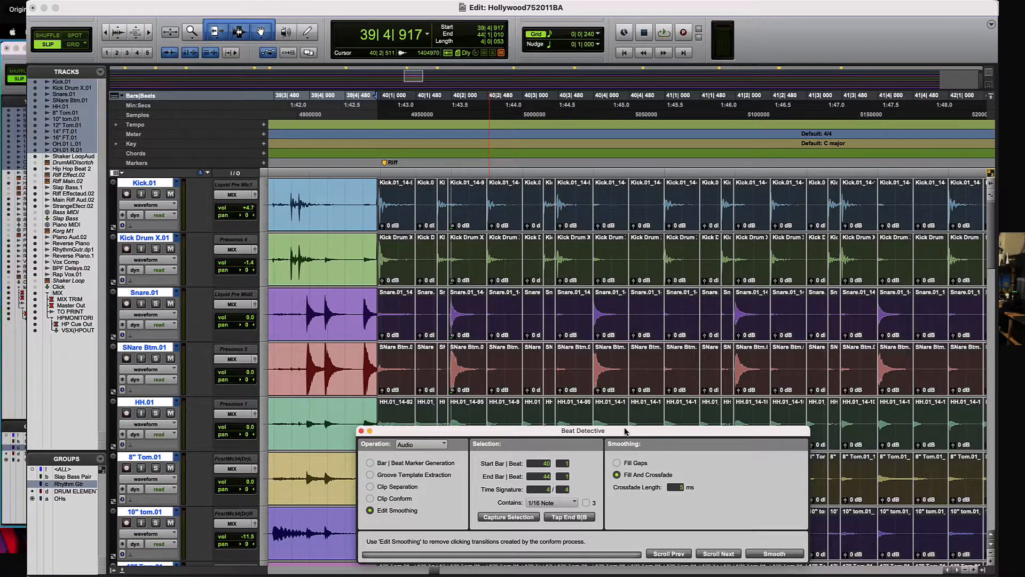
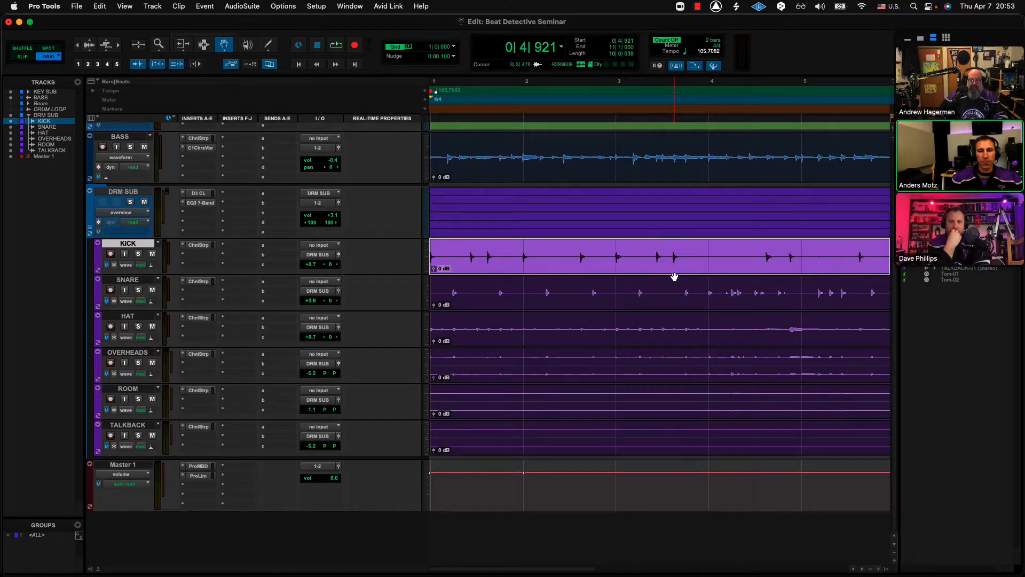
Place the edit cursor at 1|1|000 on the KICK track with the Selector tool and switch the edit mode to Slip.
key("r")
key("r")
key("t")
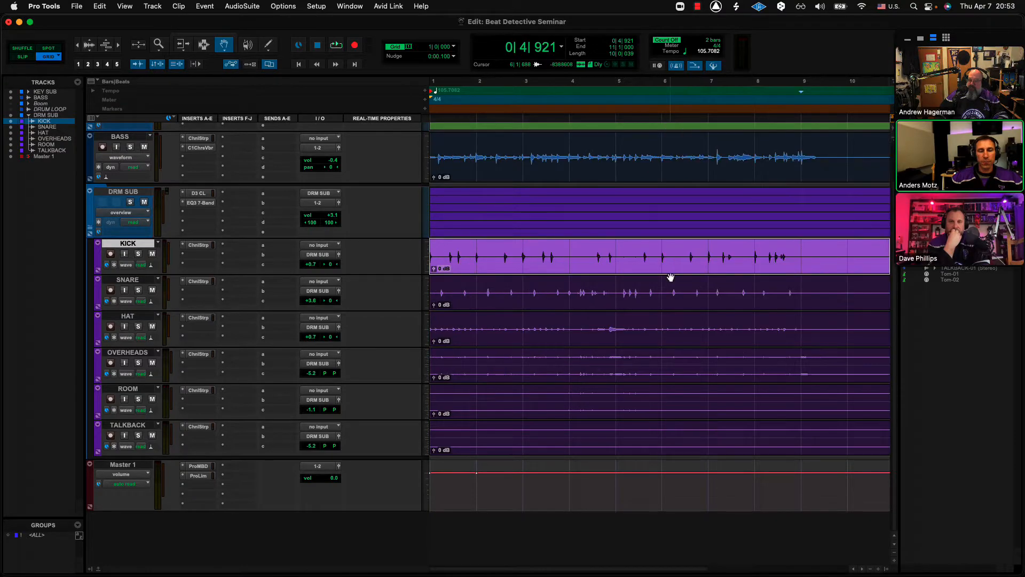
key("t")
key("t")
key("t")
key("t")
key("t")
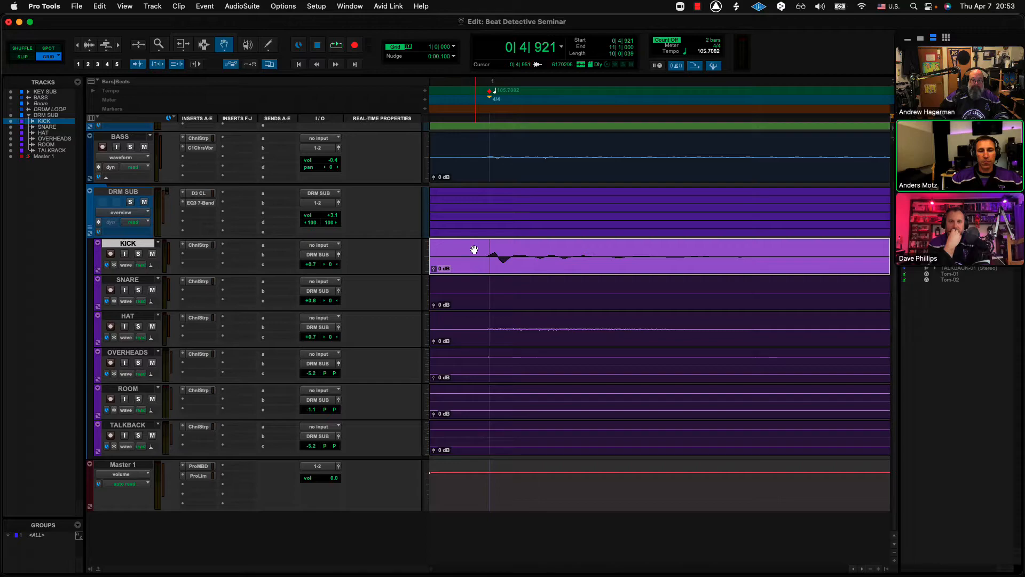
key("F7")
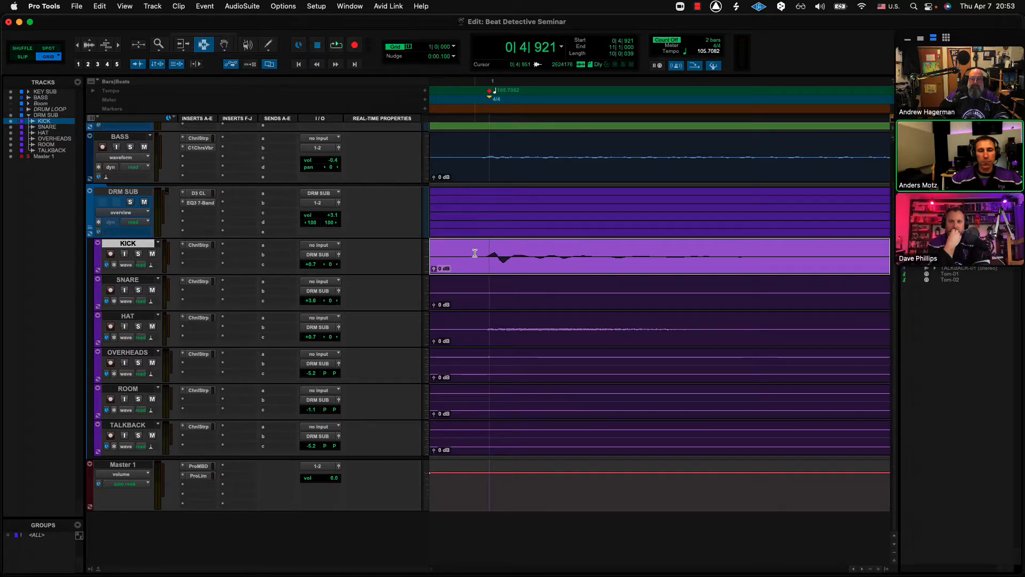
left_click(474, 254)
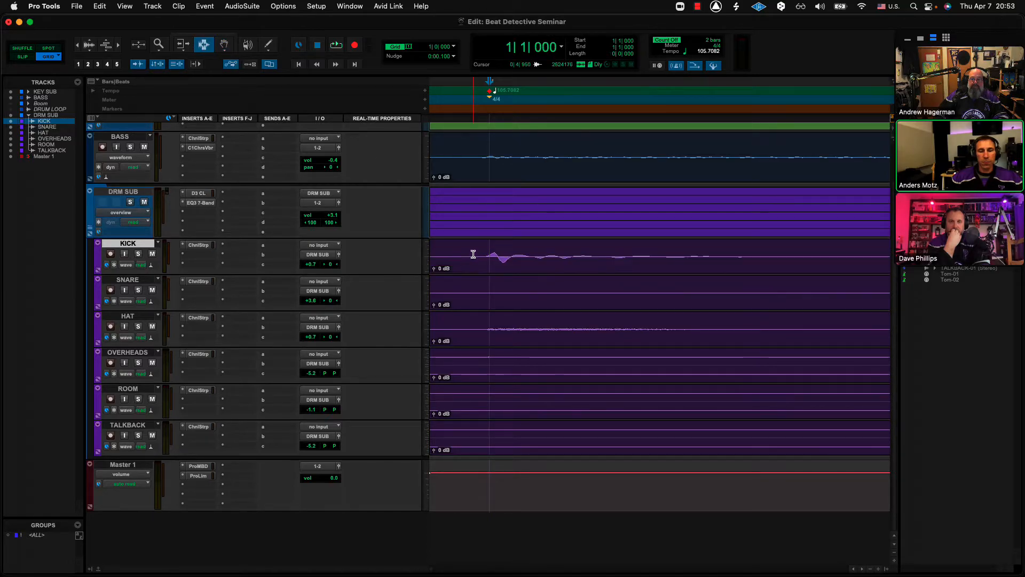
left_click(23, 56)
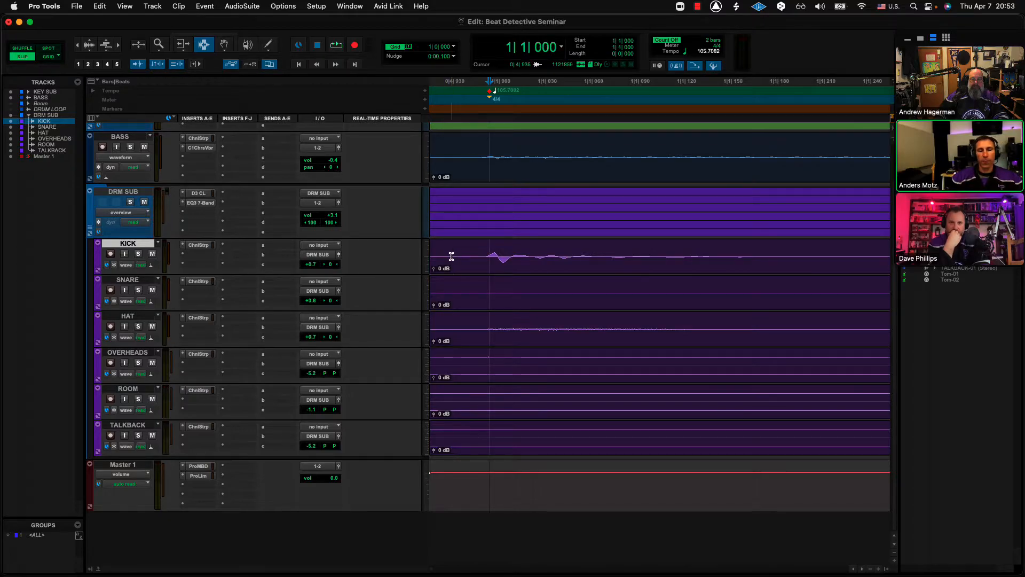
Extend the KICK selection from 1|1|000, transient by transient, to the hit at 3|3|463.
key("shift+Tab")
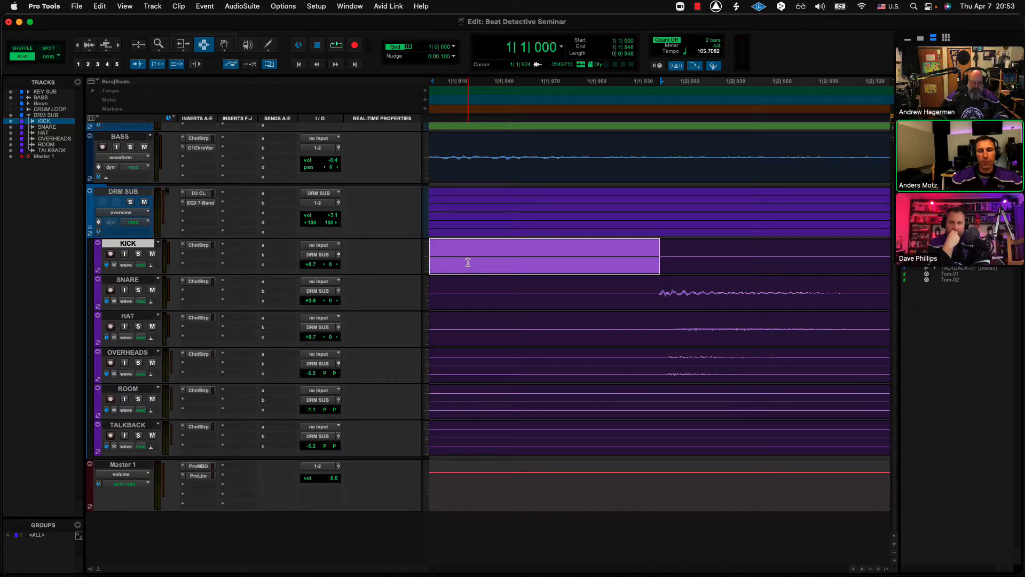
key("r")
key("r")
key("r")
key("r")
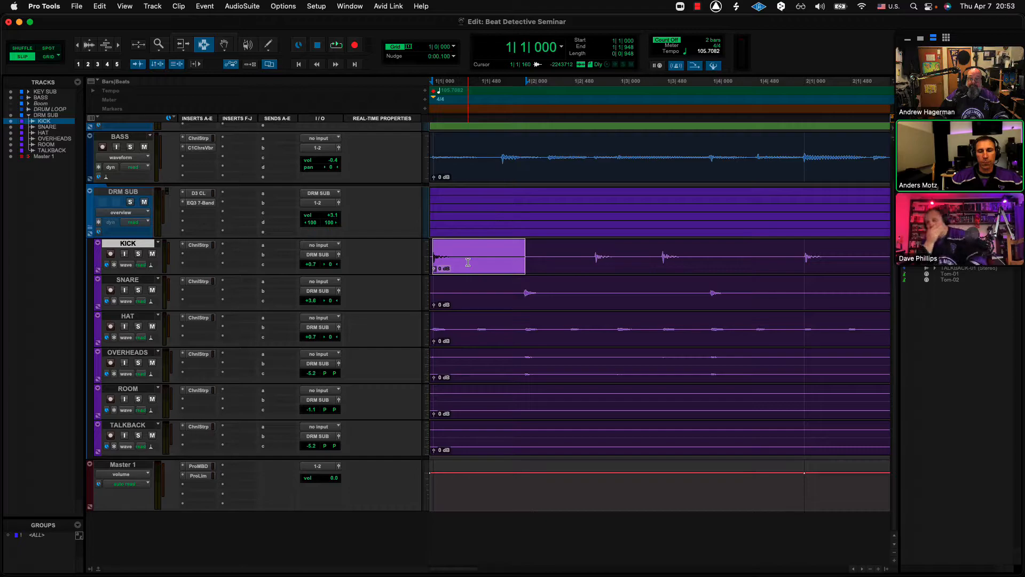
key("r")
key("r")
key("shift+Tab")
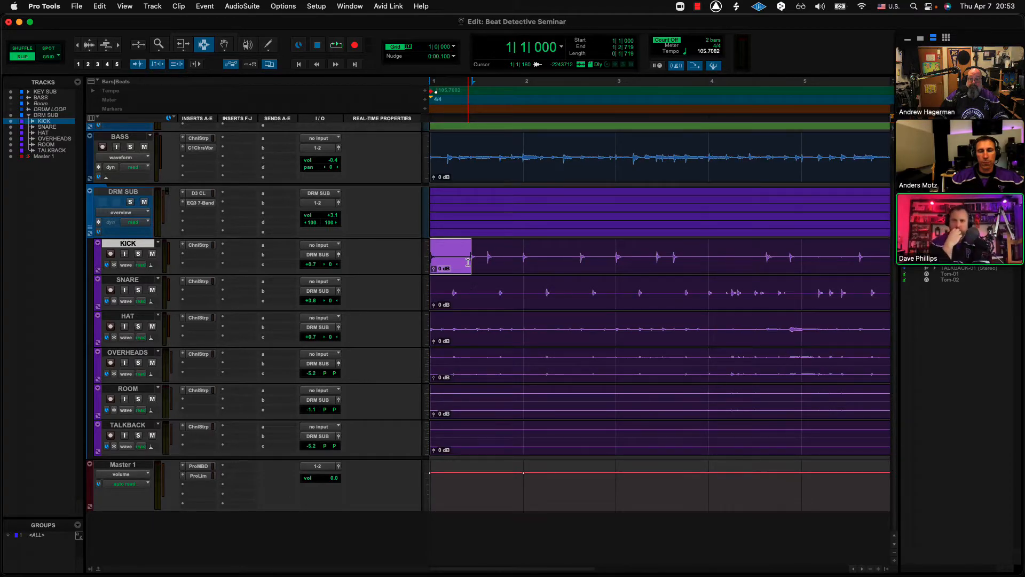
key("shift+Tab")
key("shift+Tab")
key("shift+Tab")
key("shift+Tab")
key("shift+Tab")
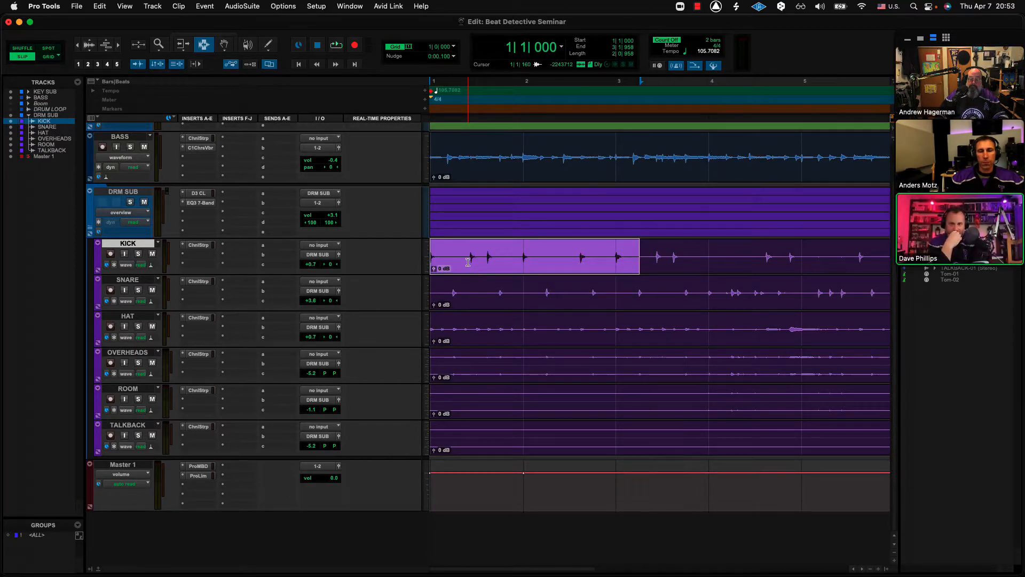
scroll(468, 262, "right", 10)
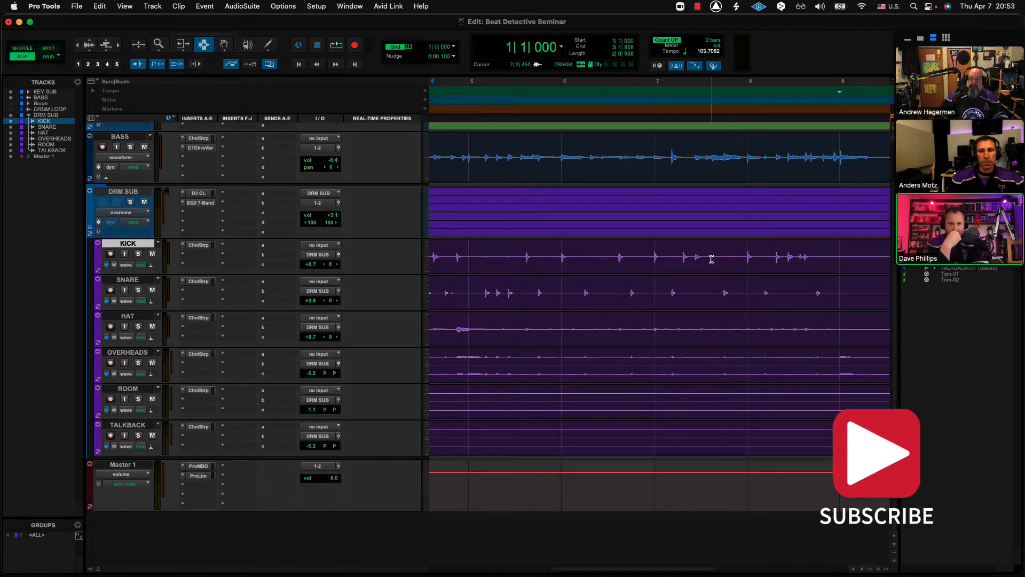
key("shift+Tab")
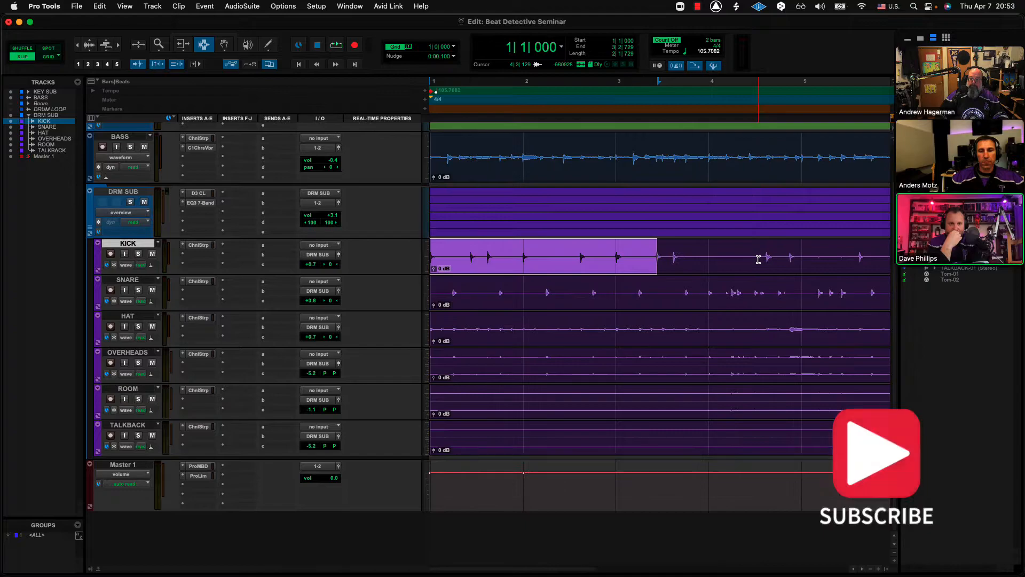
key("shift+Tab")
Extend the KICK selection from bar 1 to the bar 8 hit at 8|2|750.
scroll(826, 256, "right", 10)
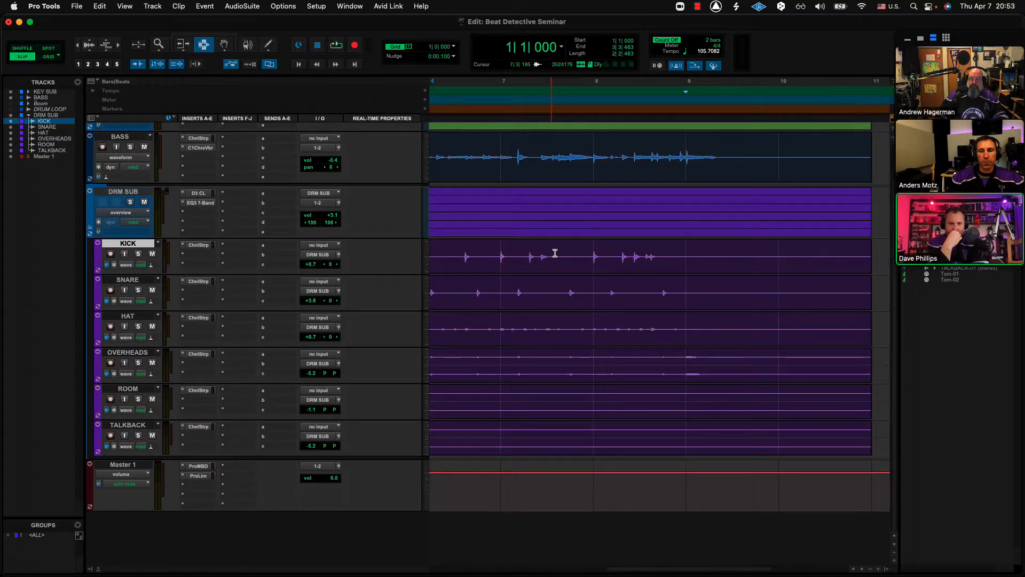
left_click(603, 249, "shift")
key("shift+Tab")
key("shift+Tab")
key("shift+Tab")
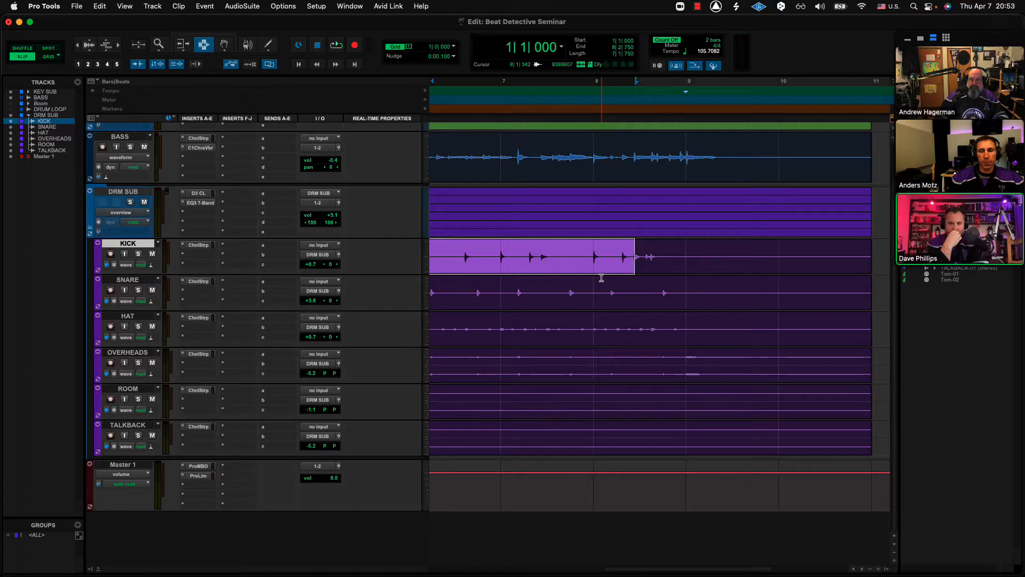
Play the KICK selection from bar 1 as a loop and follow it across the timeline to bar 8.
key("space")
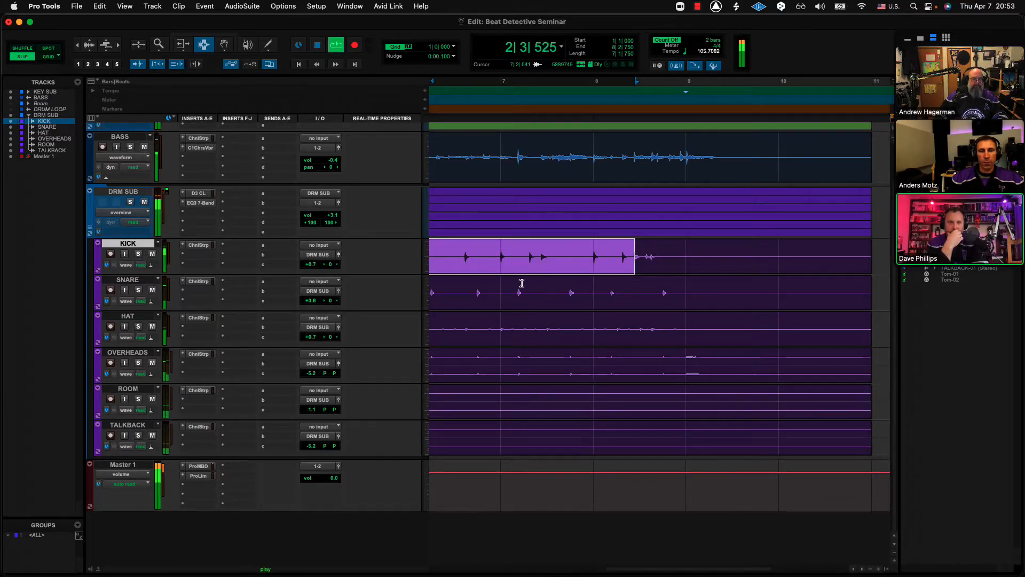
key("r")
key("r")
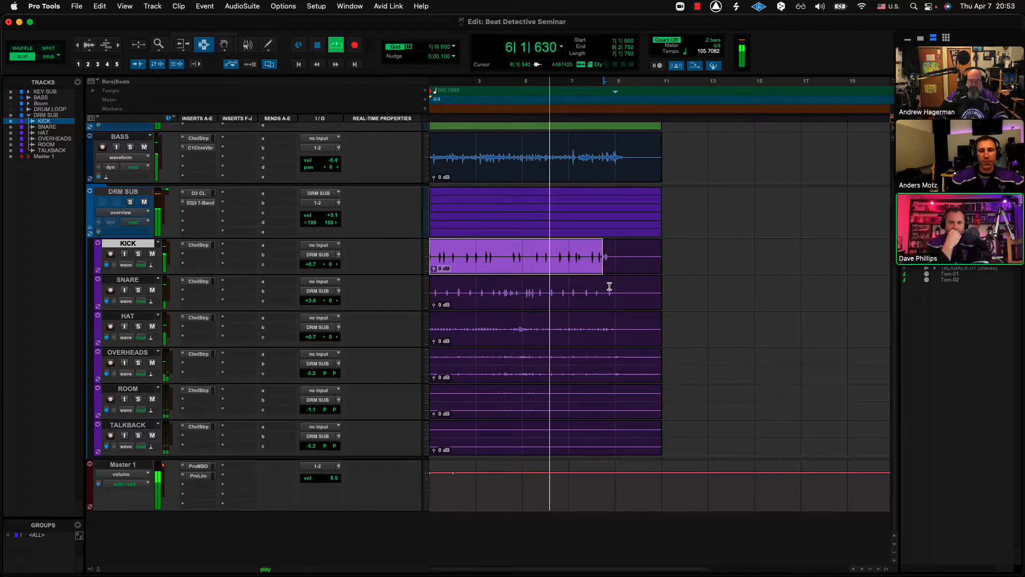
key("t")
key("t")
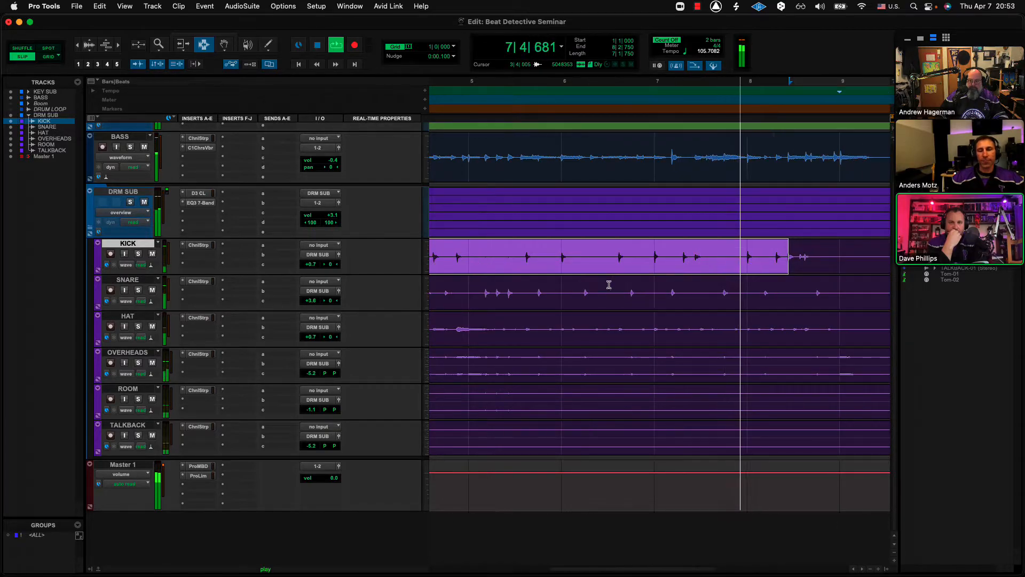
key("space")
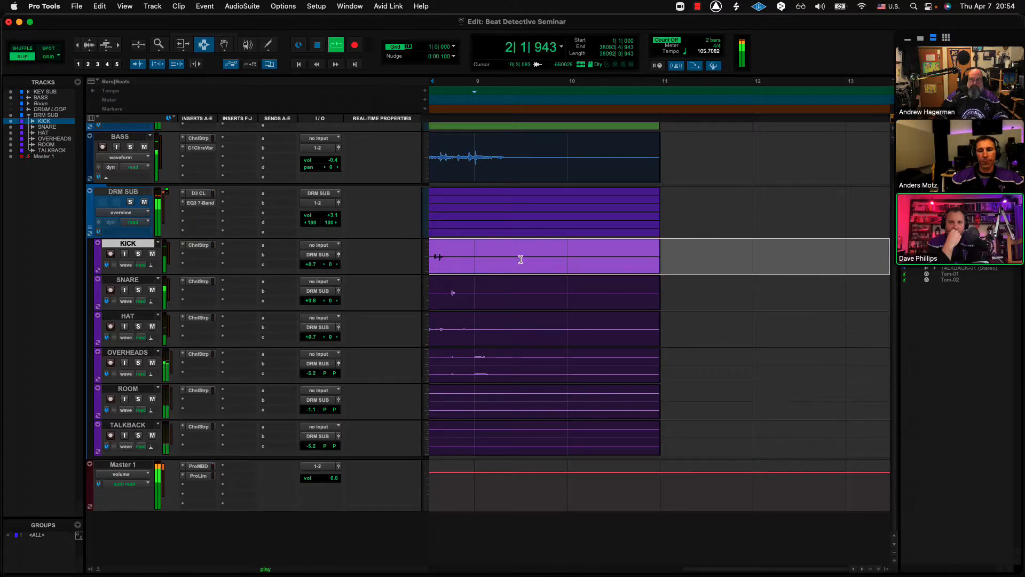
Place the edit point at 9|1|000 and move it up from the OVERHEADS track to the KICK track.
scroll(480, 253, "left", 2)
left_click(480, 253, "shift")
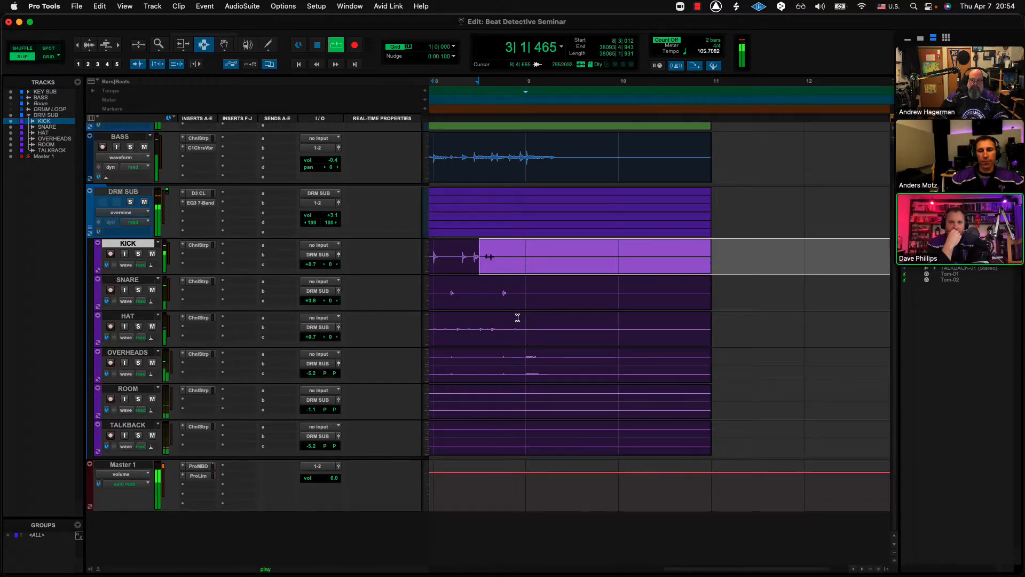
left_click(509, 366)
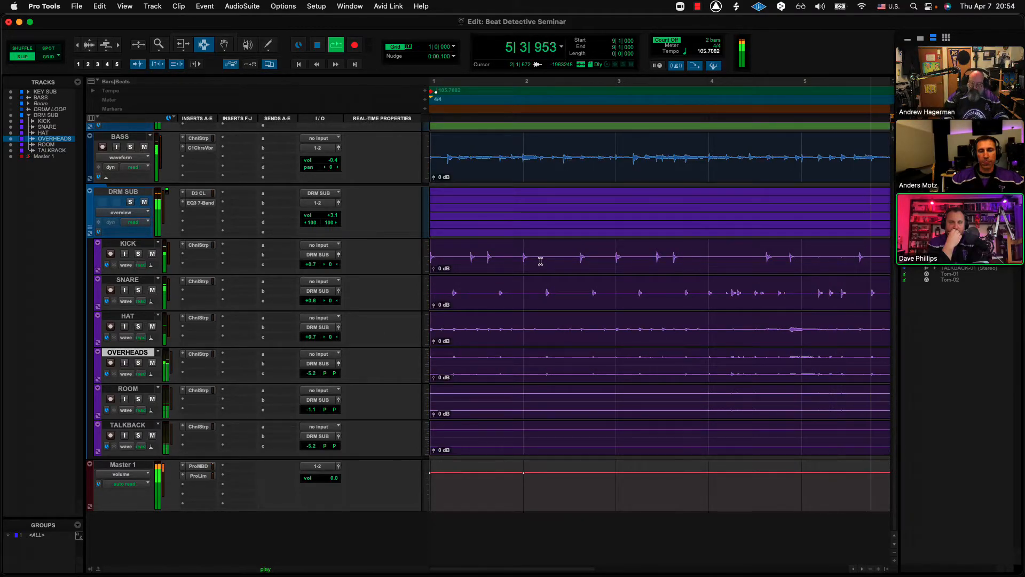
key("p")
key("p")
key("p")
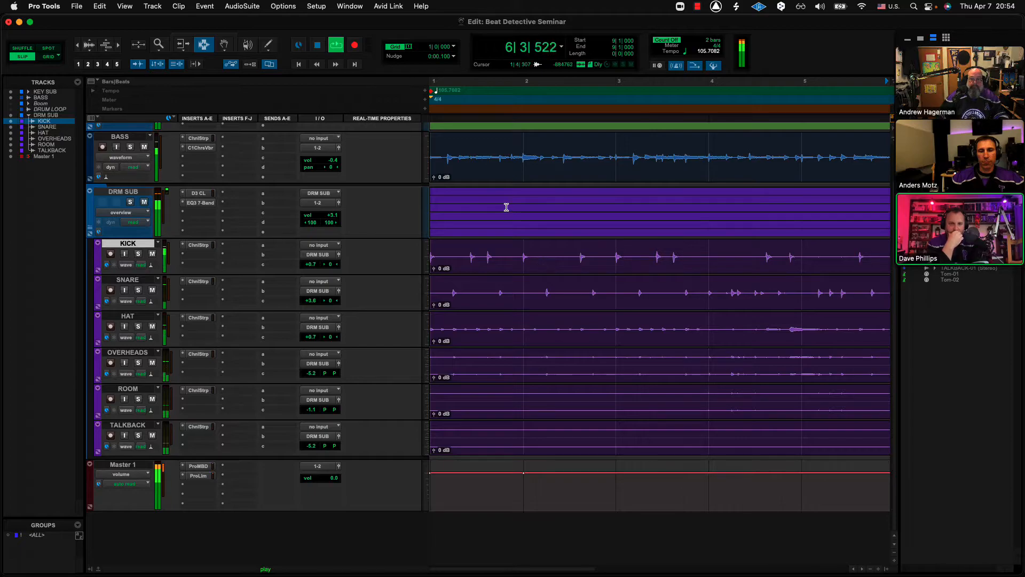
Extend the KICK selection from 9|1|000 back to 1|1|000 and stop playback.
key("t")
key("t")
scroll(520, 335, "left", 10)
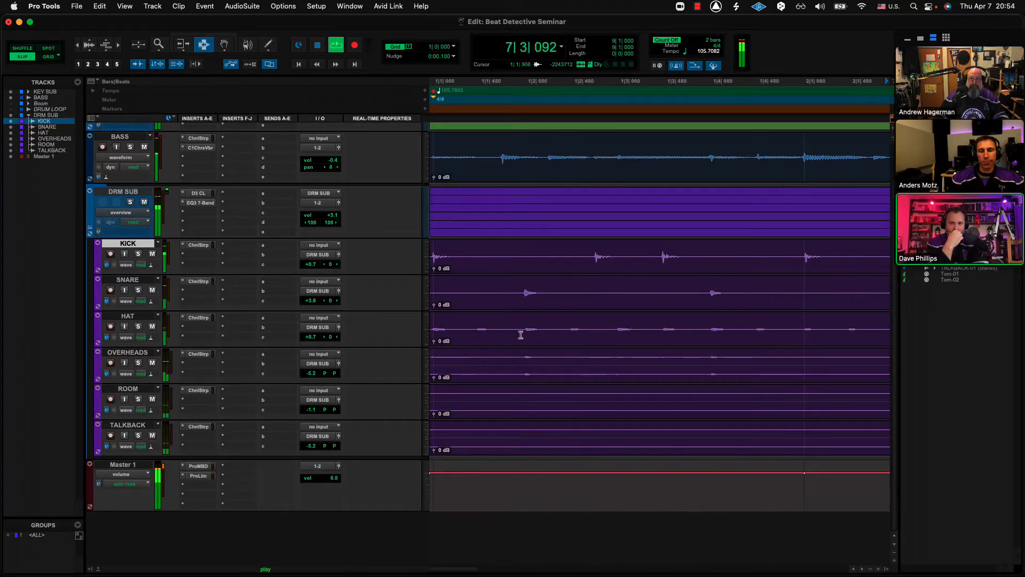
left_click(486, 247, "shift")
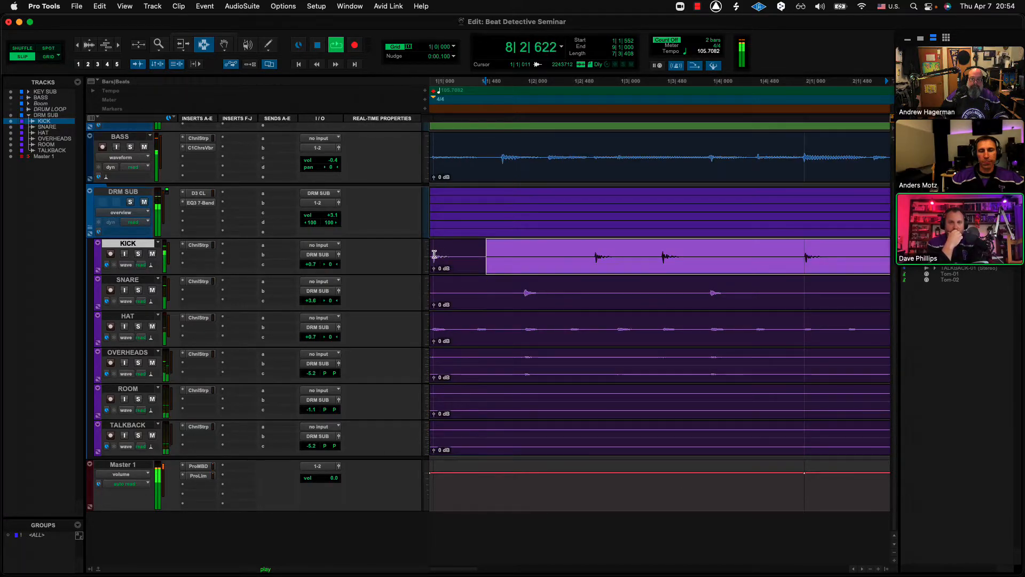
key("space")
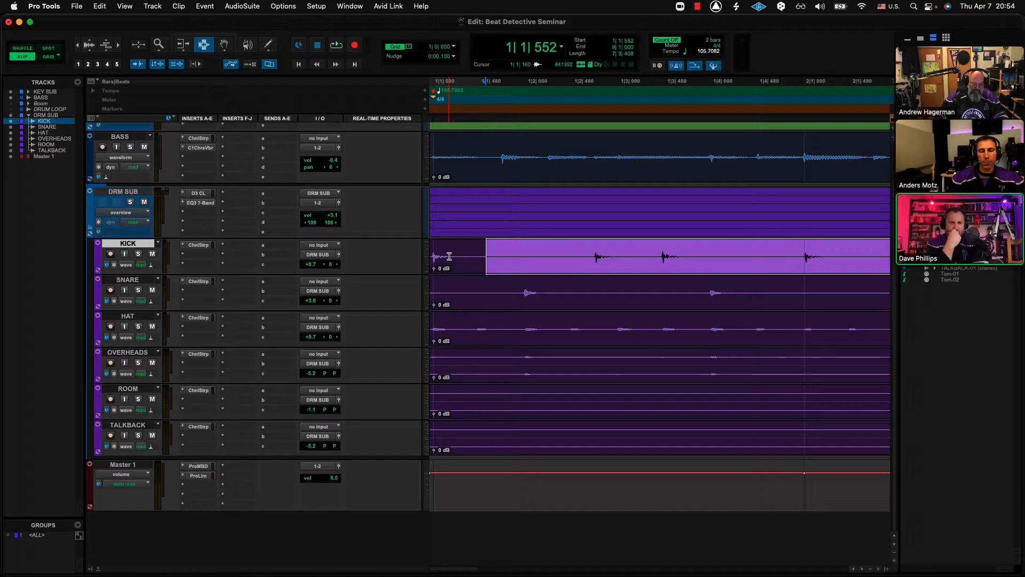
key("shift+Return")
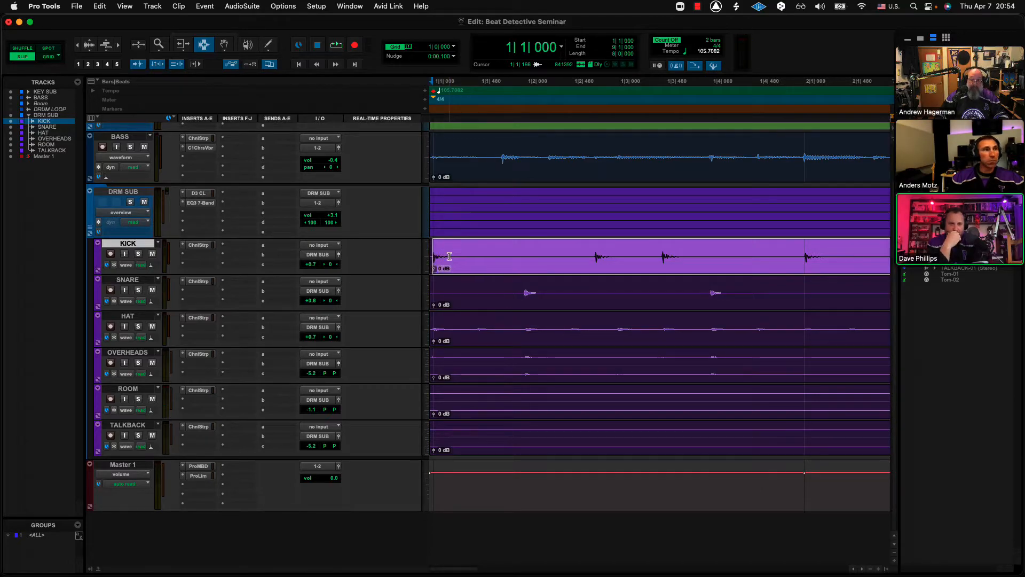
Examine the start of the selection against the first KICK transient and view the full eight-bar range.
key("t")
key("t")
key("t")
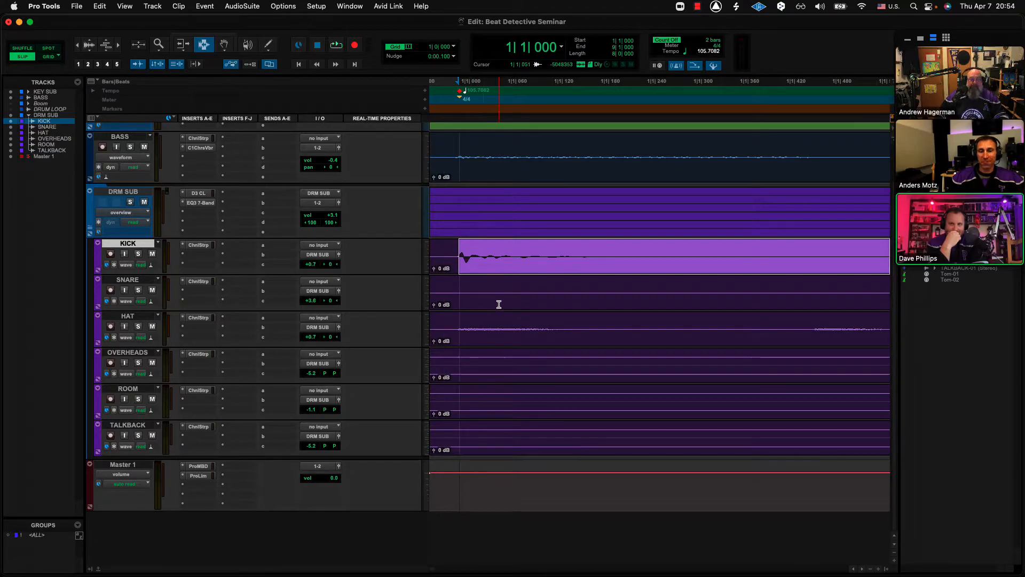
key("r")
key("r")
key("r")
key("r")
key("r")
key("r")
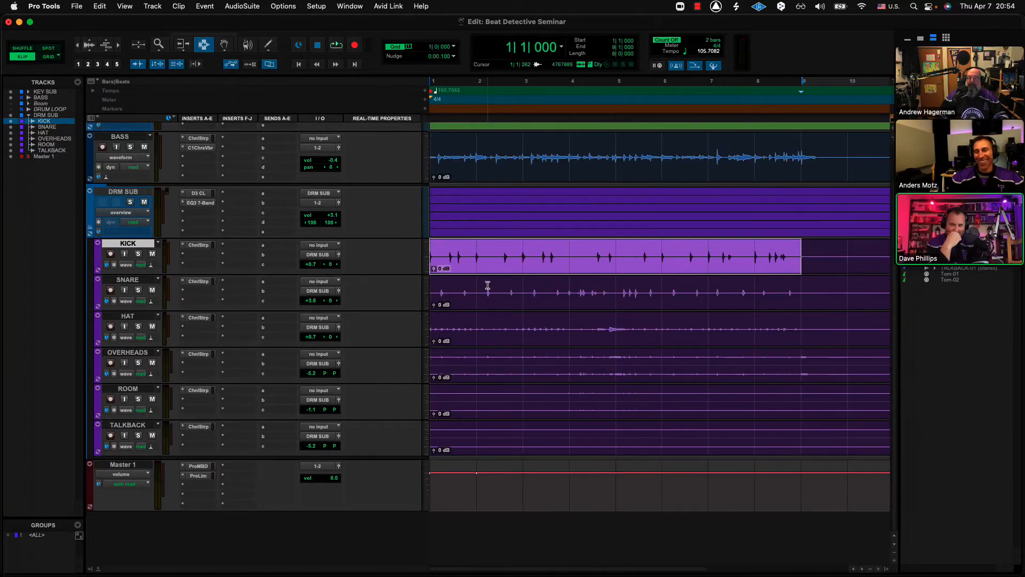
key("t")
key("r")
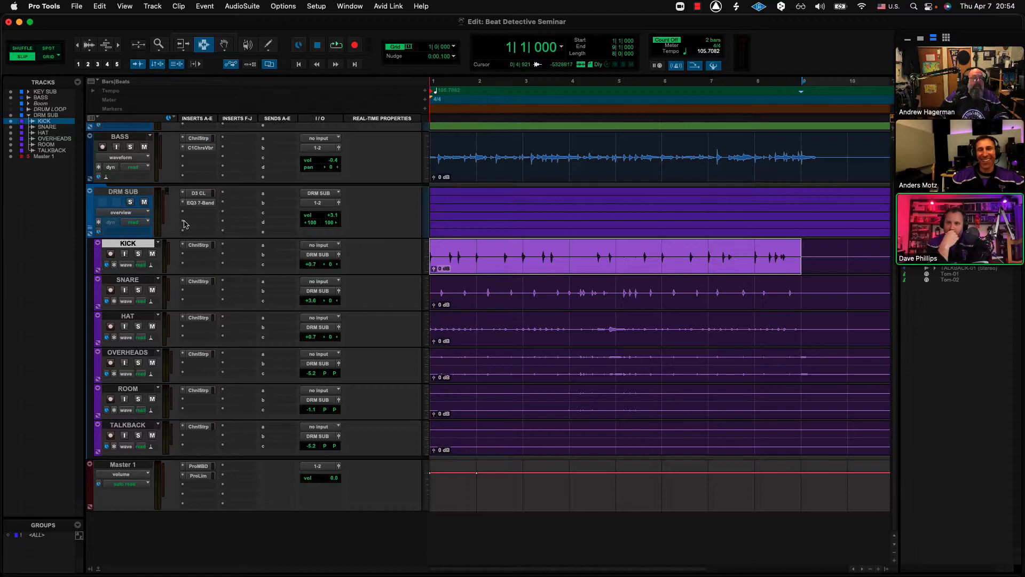
Play the eight-bar selection while trying a lower Master 1 fader level, and return the fader to 0.0.
key("space")
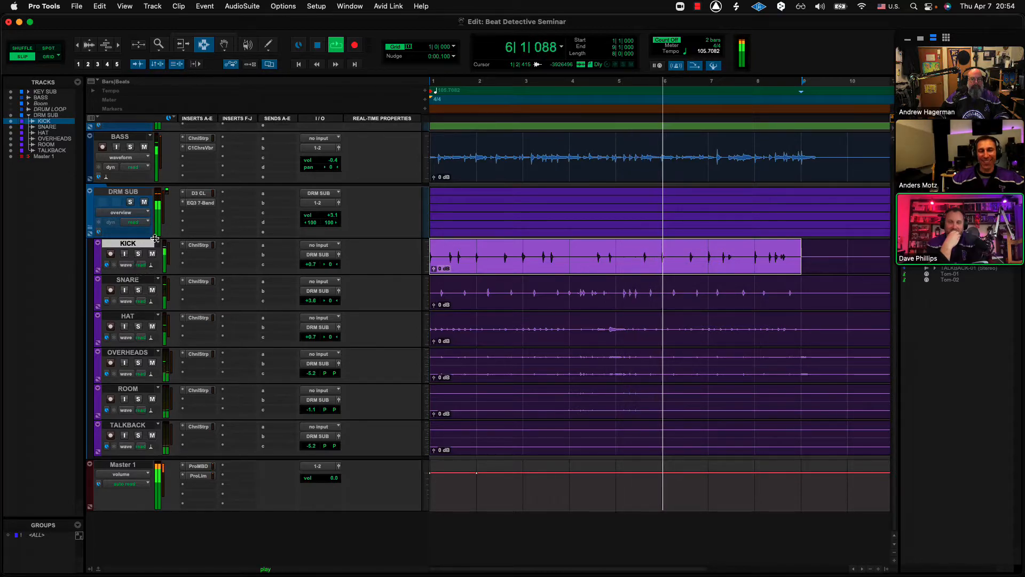
left_click(334, 478)
left_click_drag(552, 334, 554, 351)
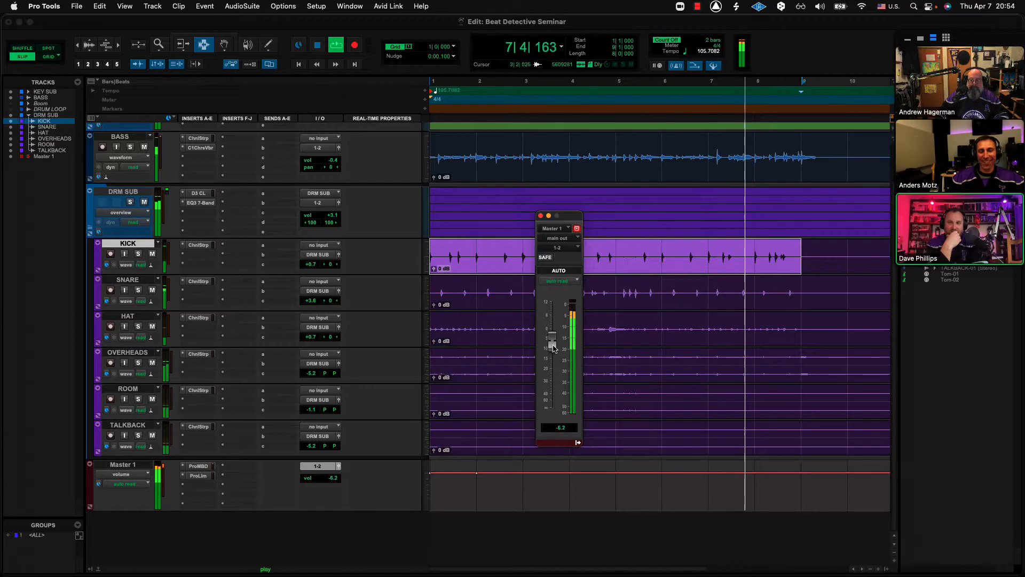
left_click(553, 348, "alt")
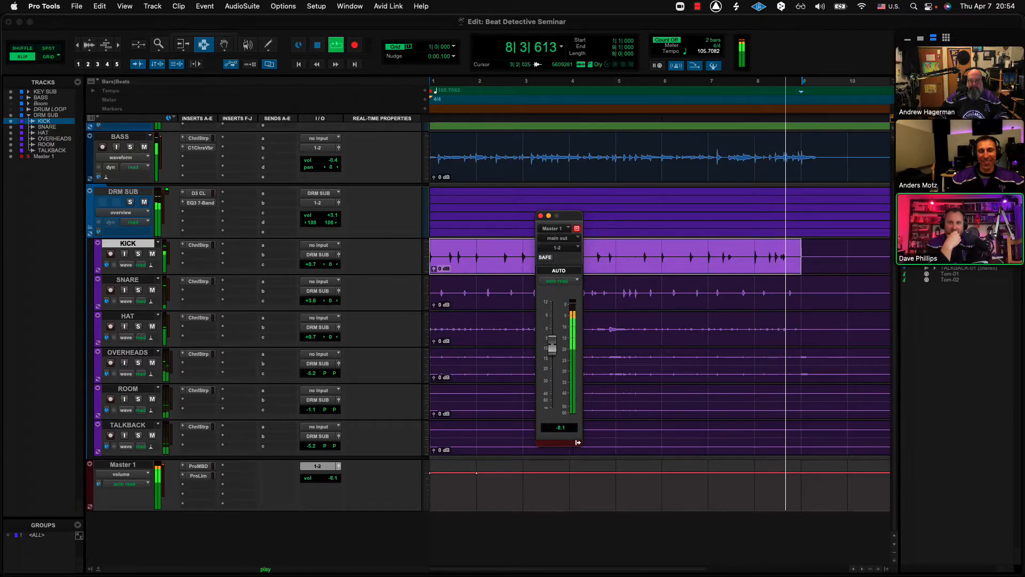
key("space")
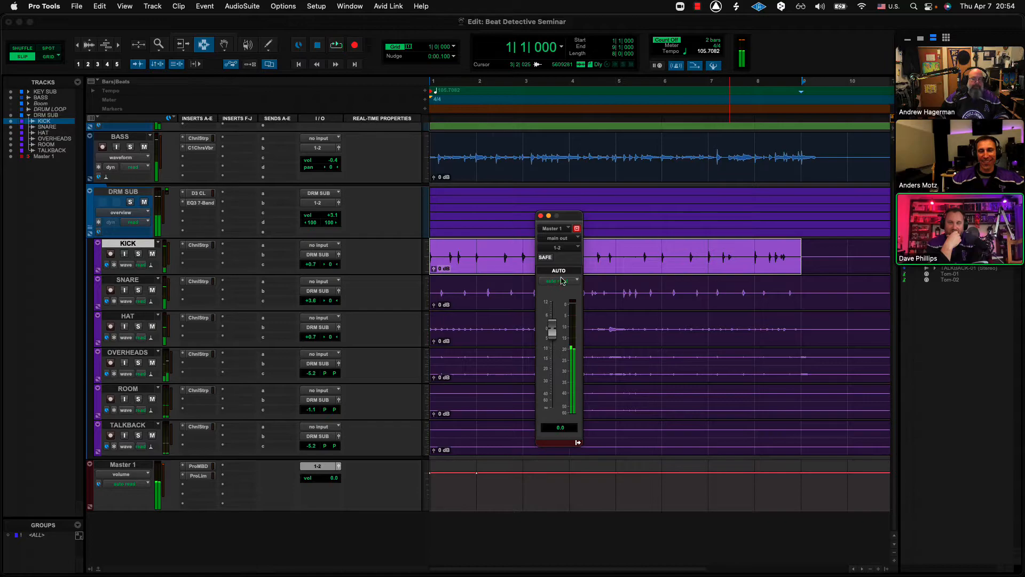
left_click(540, 216)
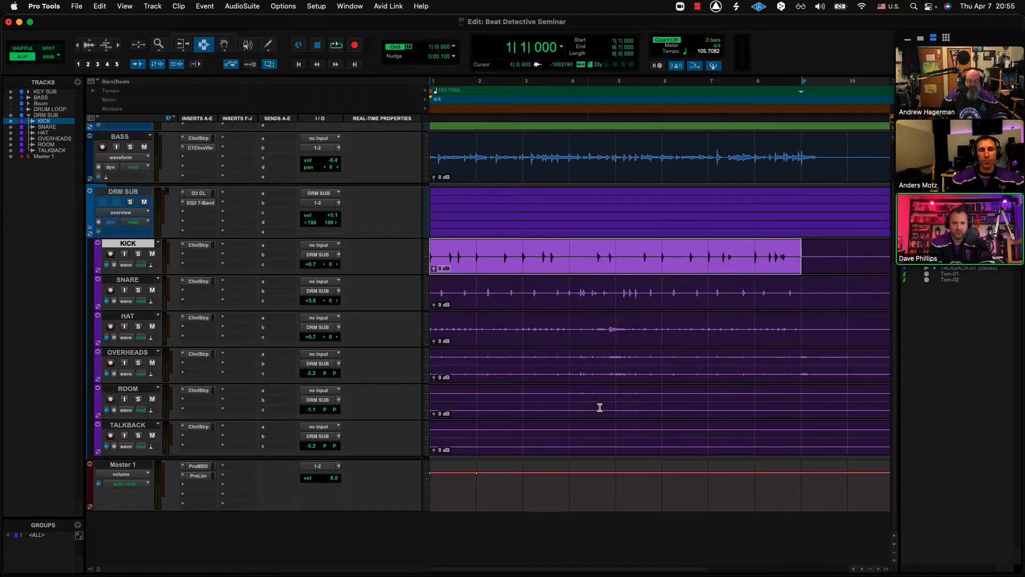
Move the video-call thumbnails clear of the Clips list and the edit area.
left_click_drag(986, 37, 1011, 305)
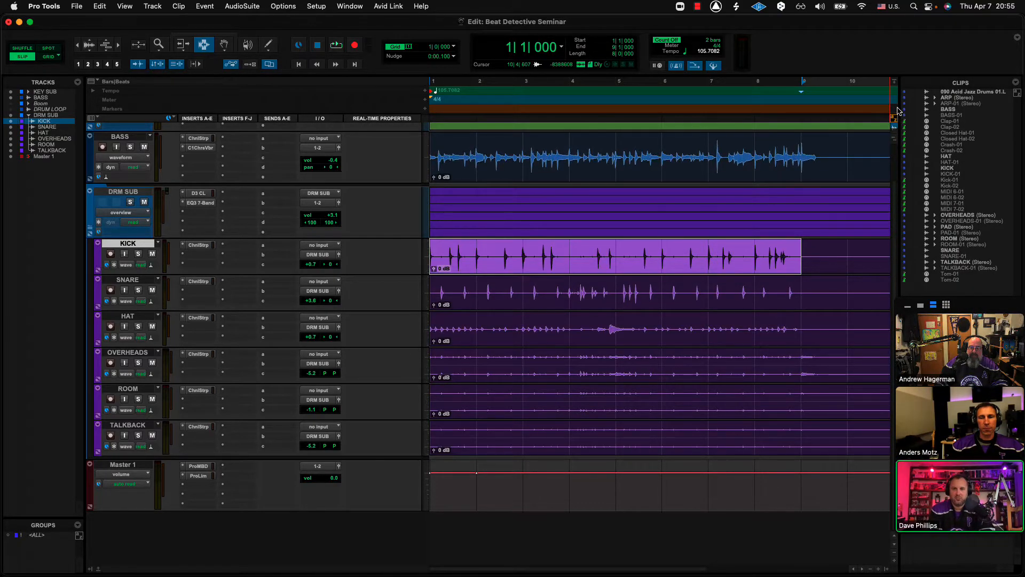
left_click_drag(1010, 308, 0, 227)
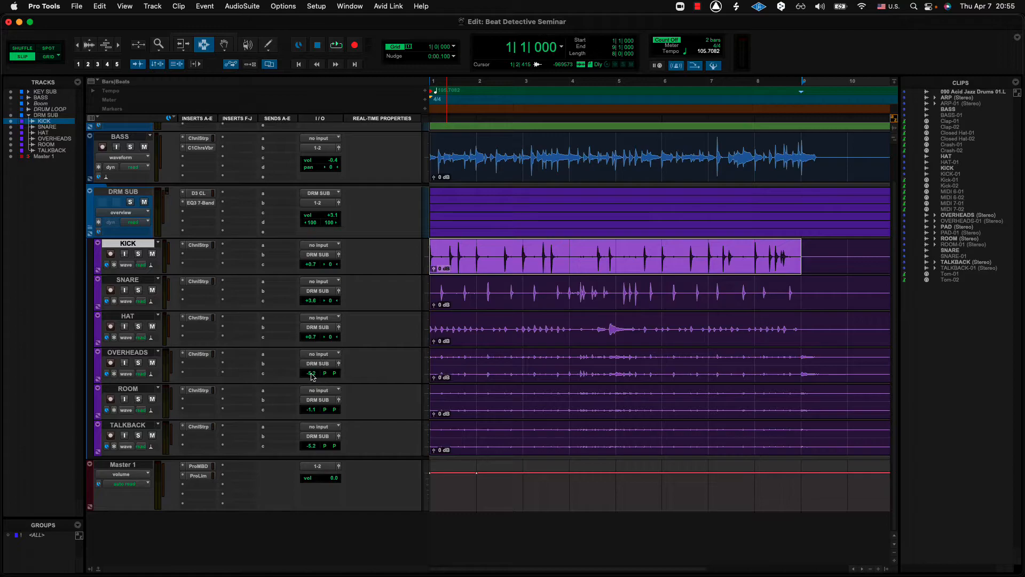
Audition the eight-bar selection with the full mix and with the KEY SUB folder soloed, stopping playback each time.
key("space")
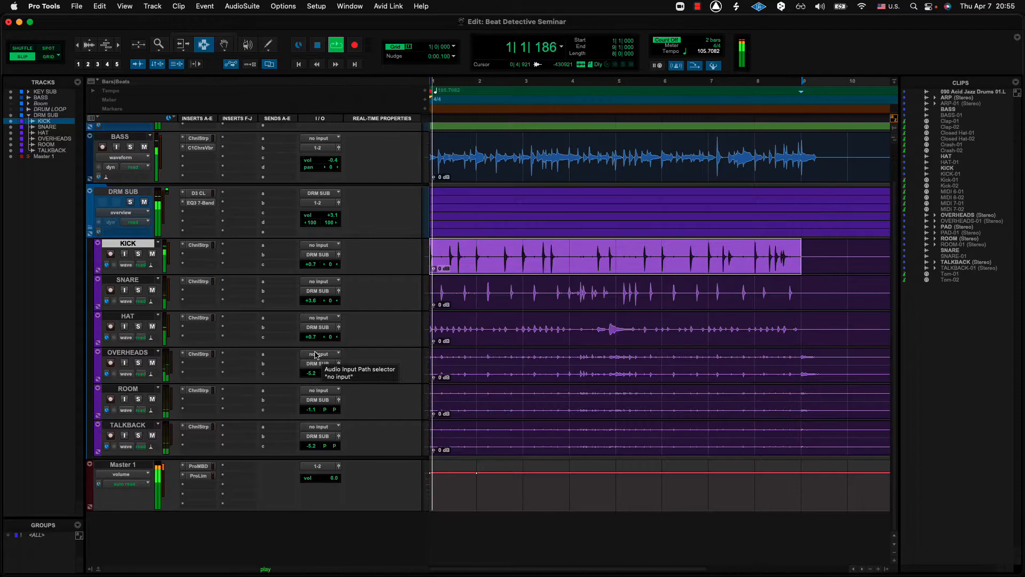
key("space")
scroll(367, 287, "up", 2)
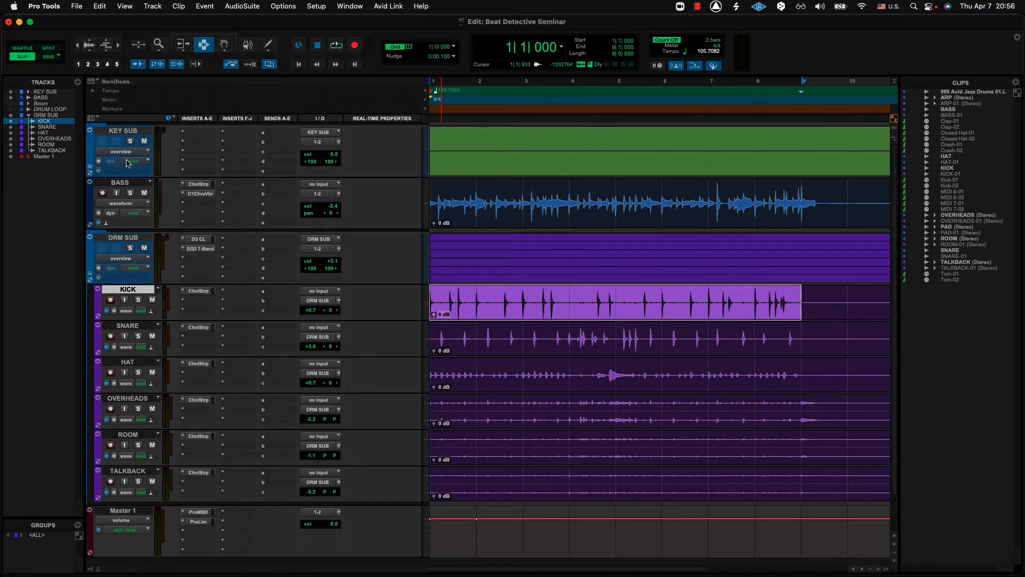
left_click(130, 141)
key("space")
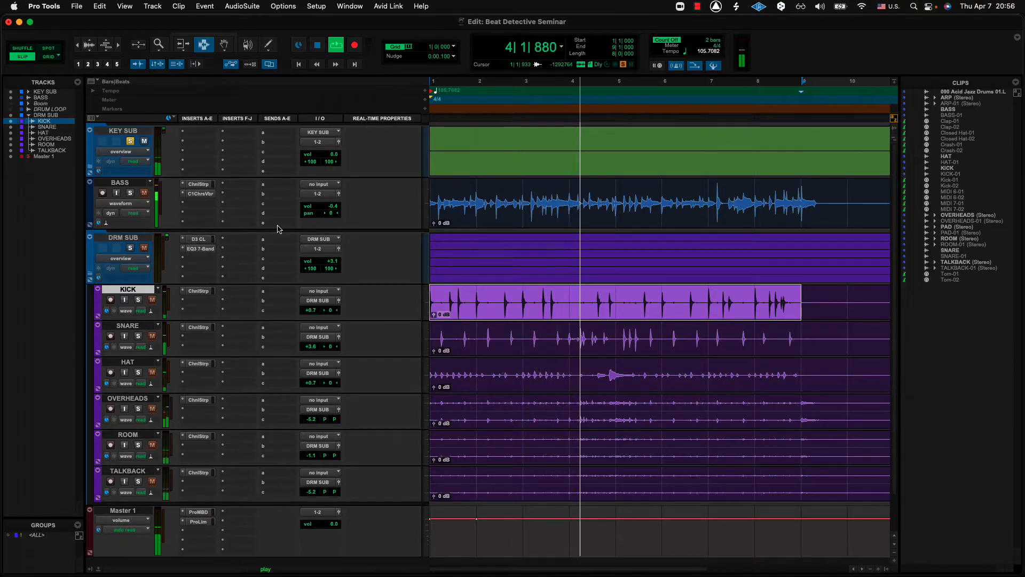
key("space")
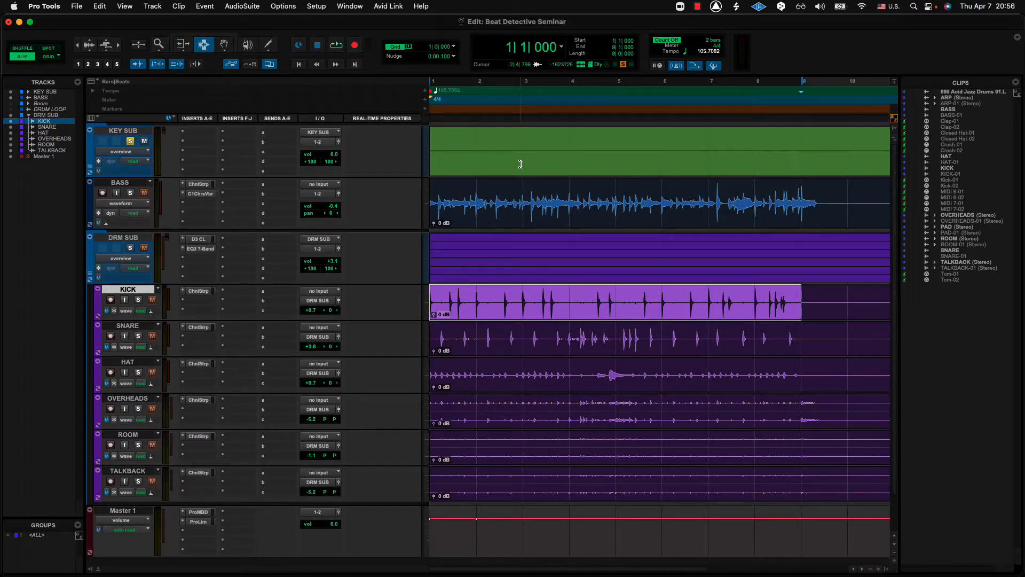
Expand the KEY SUB folder and set the timebase of its PAD and ARP tracks to Ticks.
left_click(115, 136)
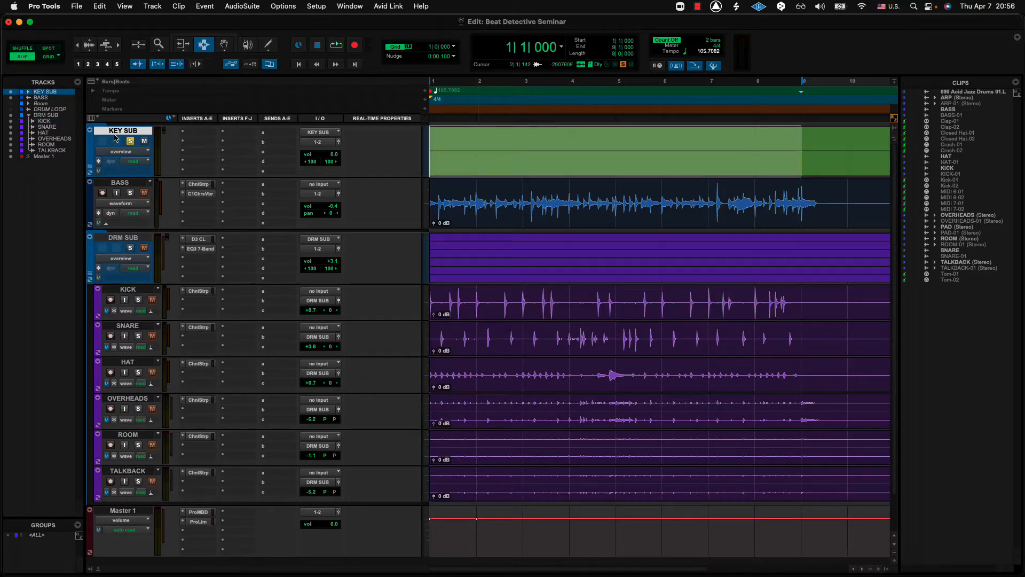
left_click(116, 138)
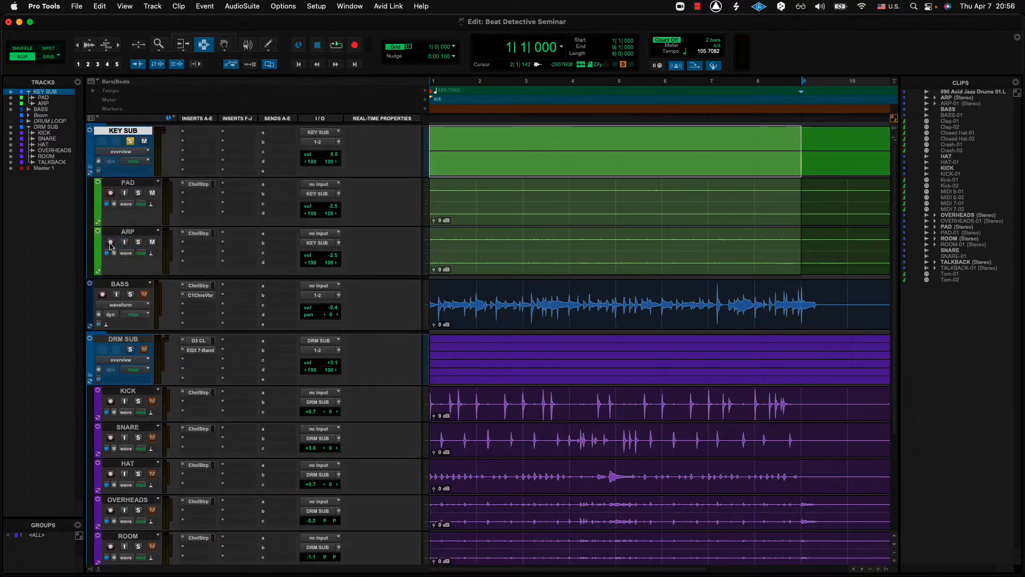
left_click(107, 206)
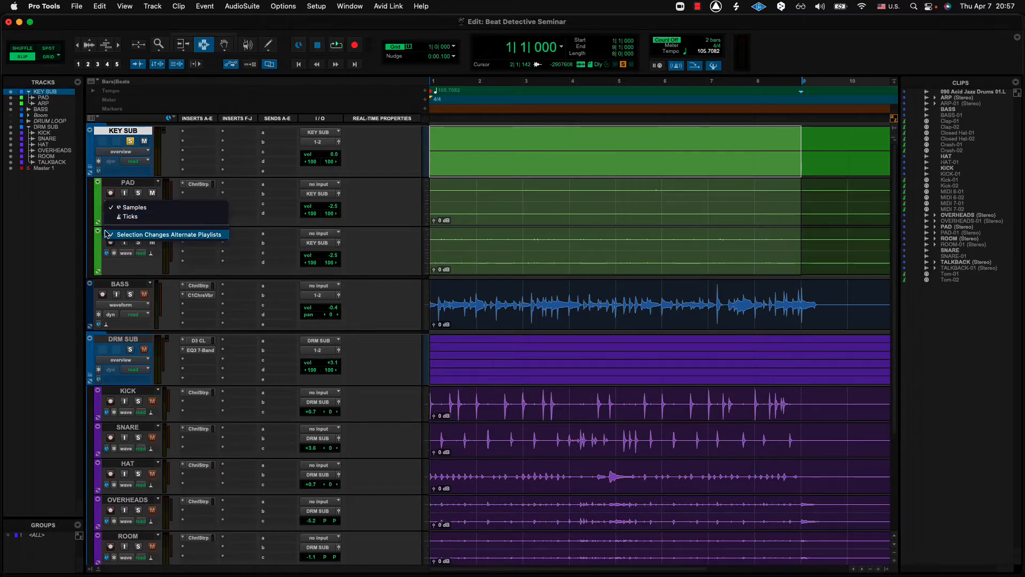
left_click(116, 216)
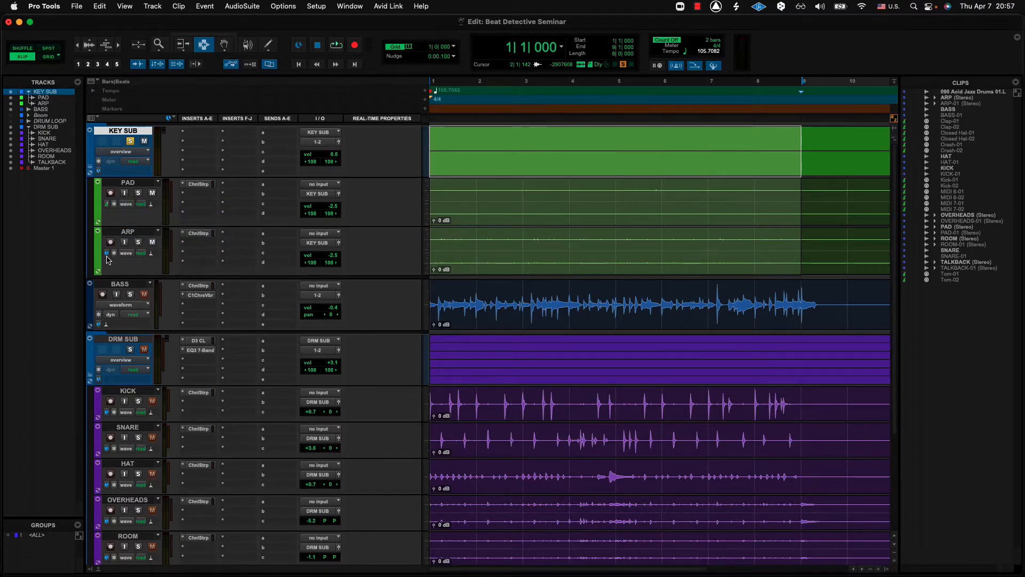
left_click(107, 254)
left_click(112, 264)
Open Beat Detective for the KICK selection, clear of the KICK waveform, and capture the range from 1|1 to 9|1.
left_click(122, 391)
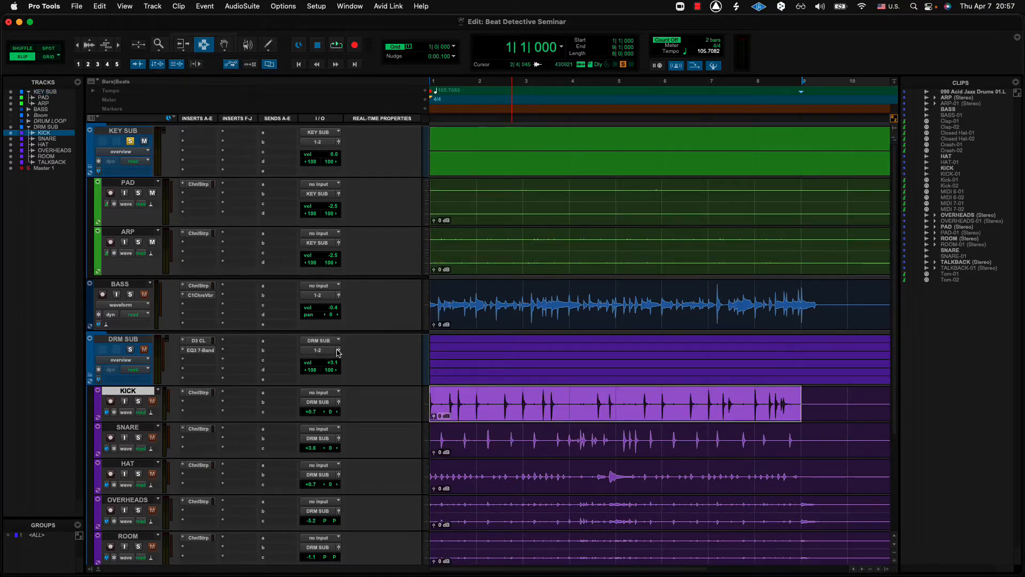
key("super+8")
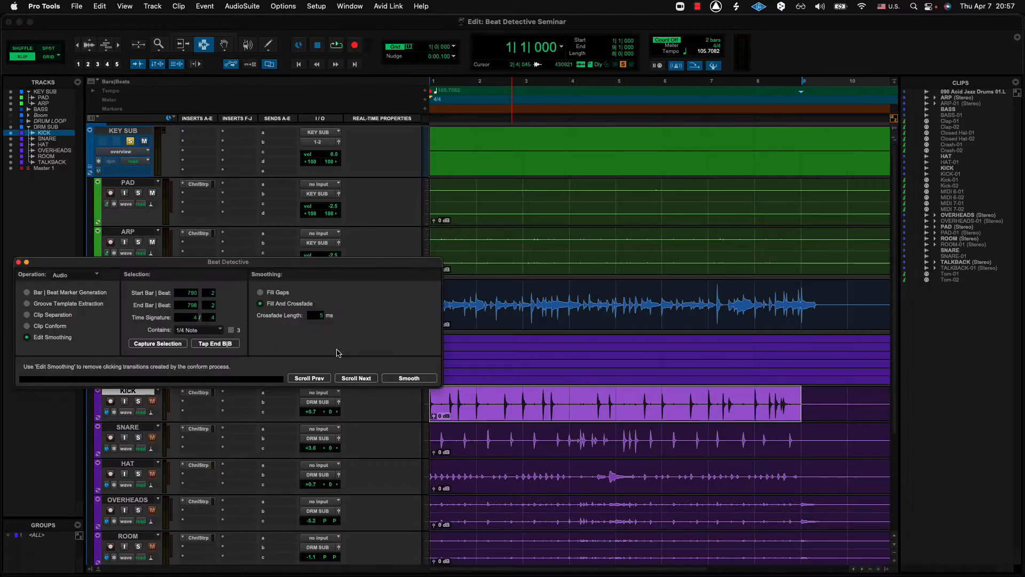
left_click_drag(255, 261, 746, 209)
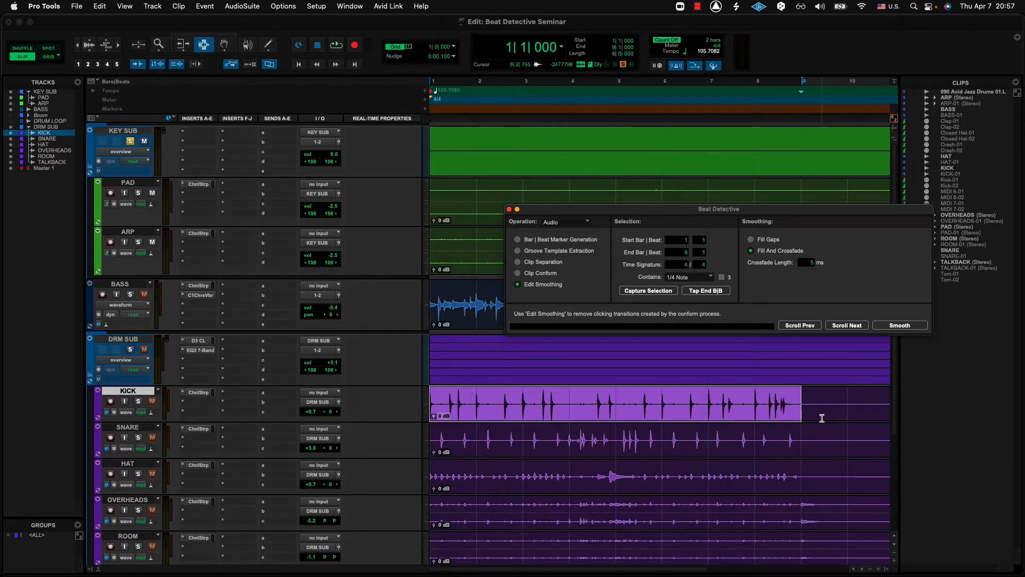
Set the captured selection to contain 1/16 notes and choose Bar | Beat Marker Generation as the operation.
left_click(690, 277)
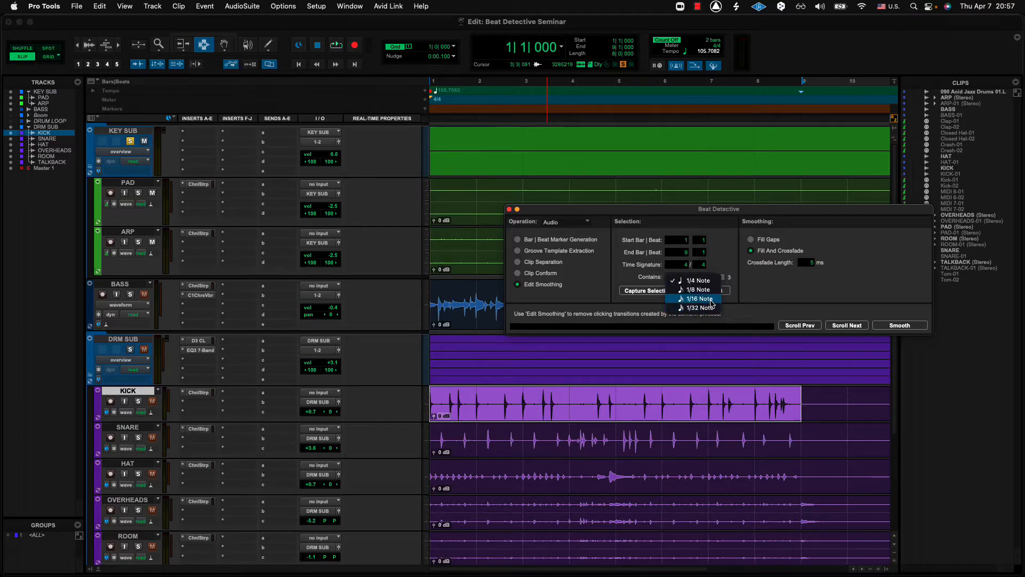
left_click(711, 299)
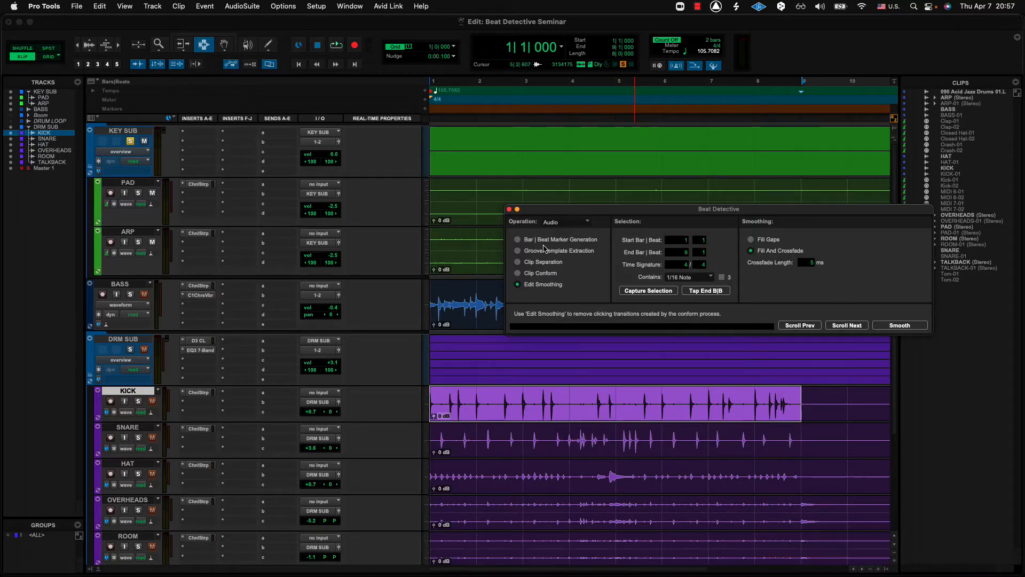
left_click(518, 242)
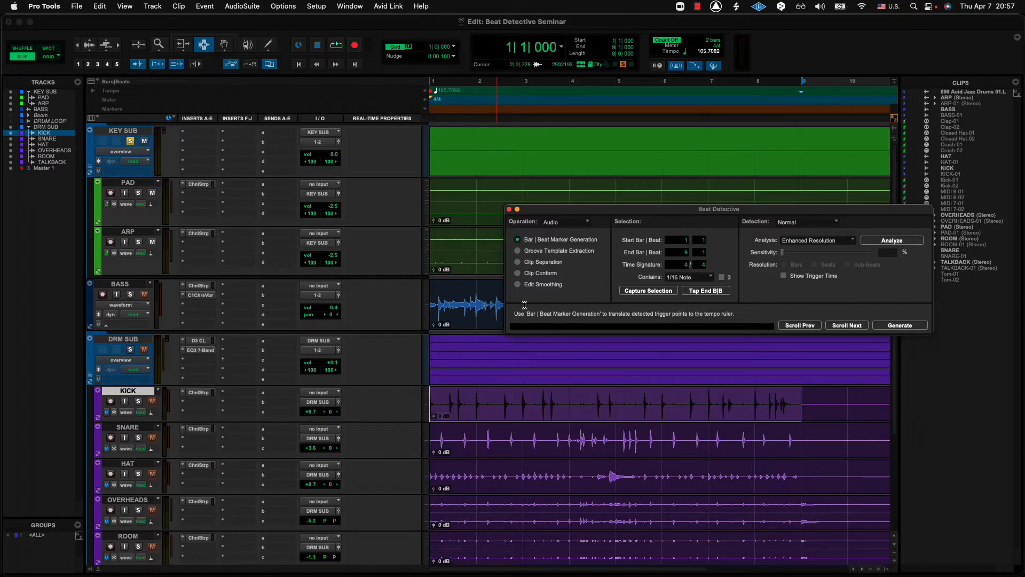
left_click(518, 262)
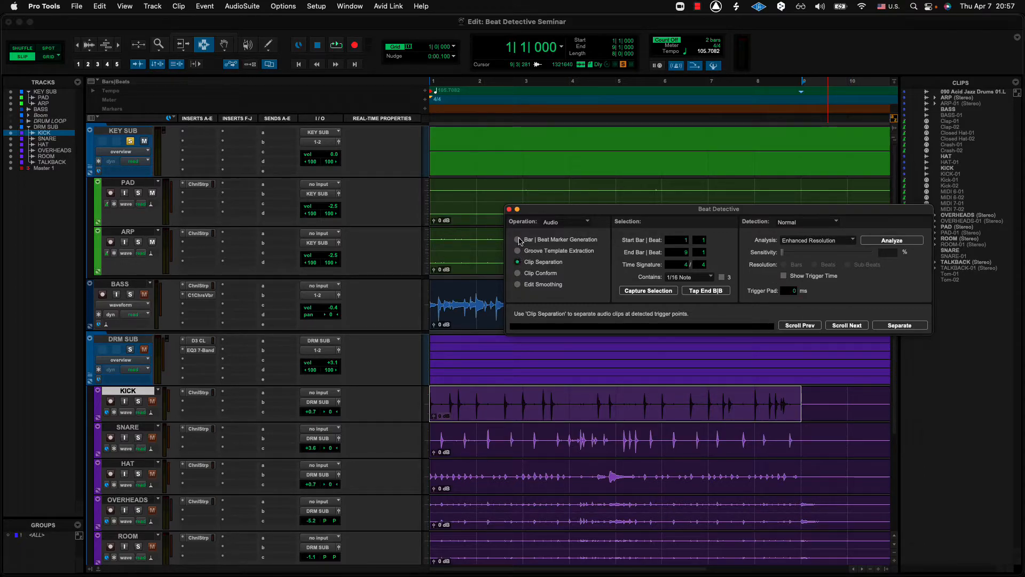
left_click(517, 240)
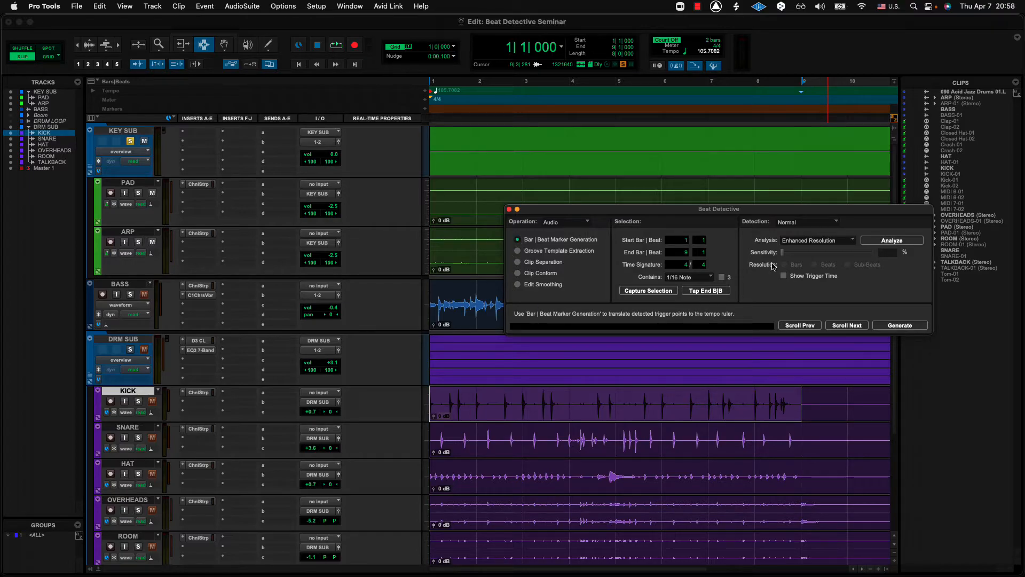
Solo the KICK track and briefly play the start of the selection.
left_click(138, 401)
key("space")
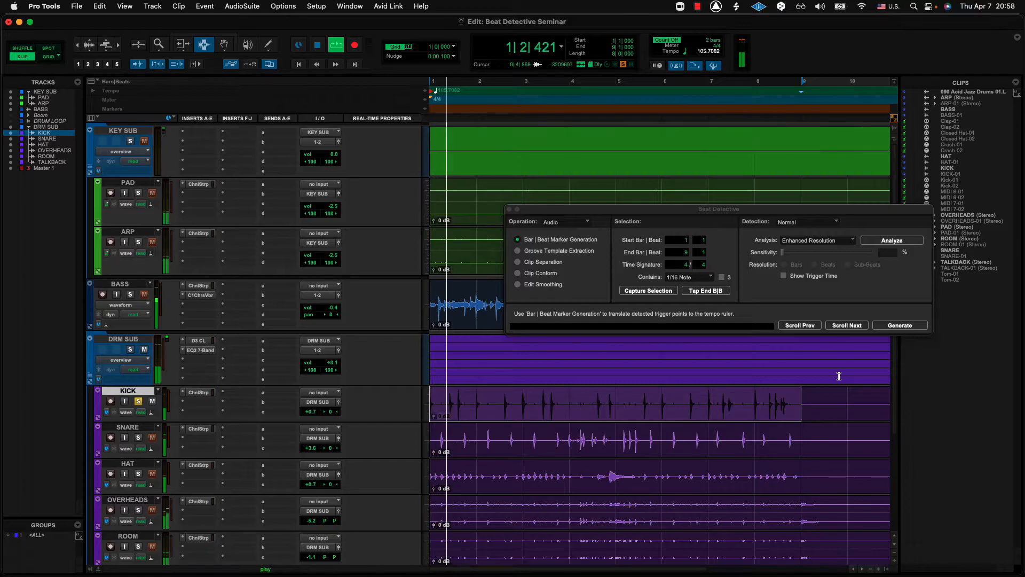
key("space")
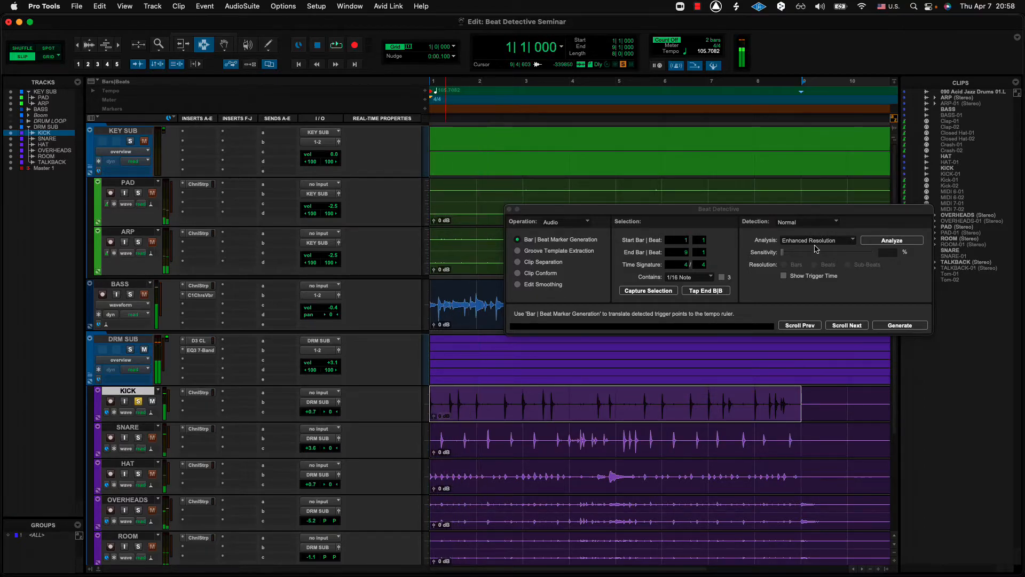
Analyze the KICK selection with Enhanced Resolution and set the detection sensitivity to 9%.
left_click(815, 241)
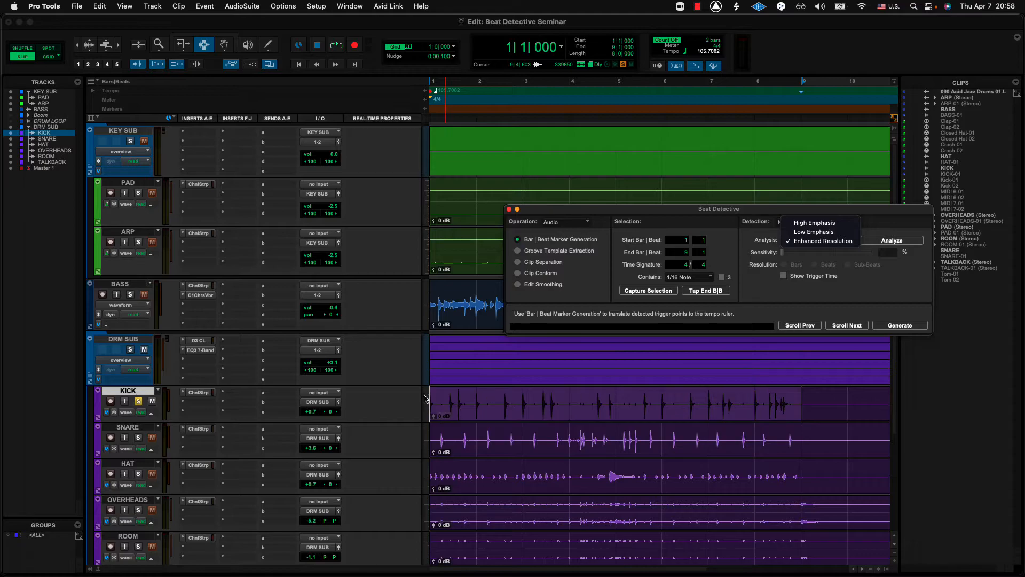
left_click(883, 227)
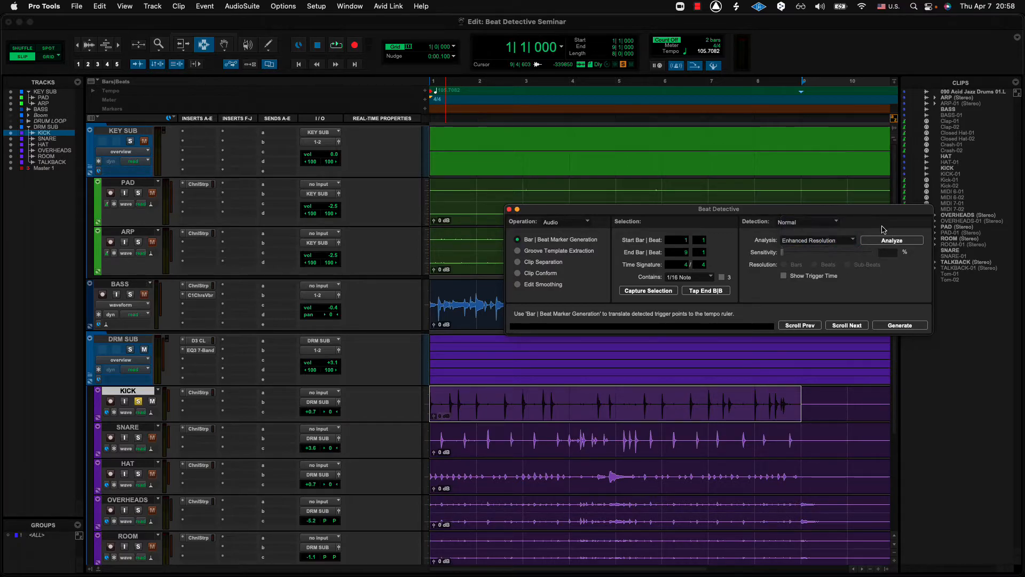
left_click(886, 242)
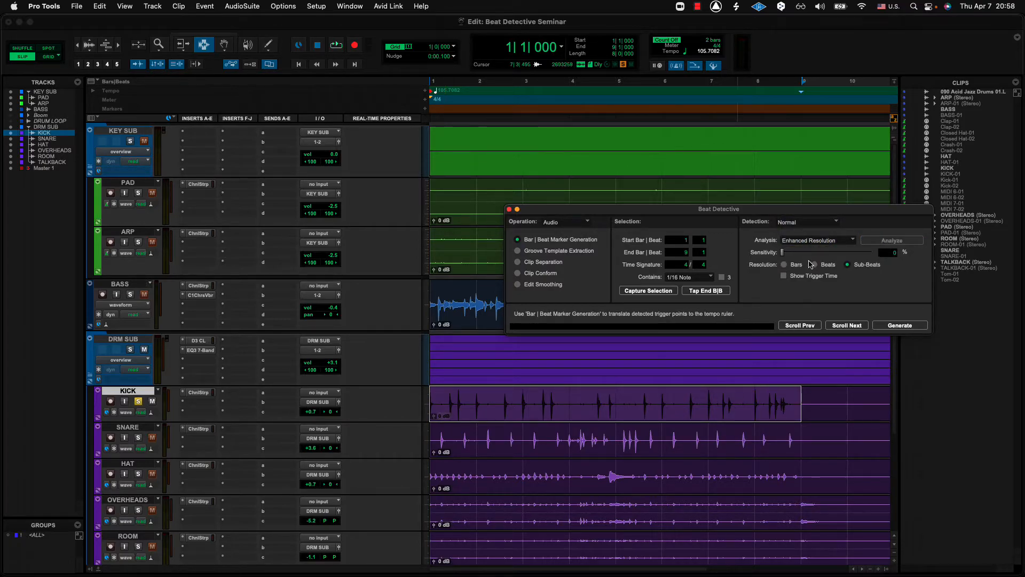
left_click_drag(783, 256, 792, 258)
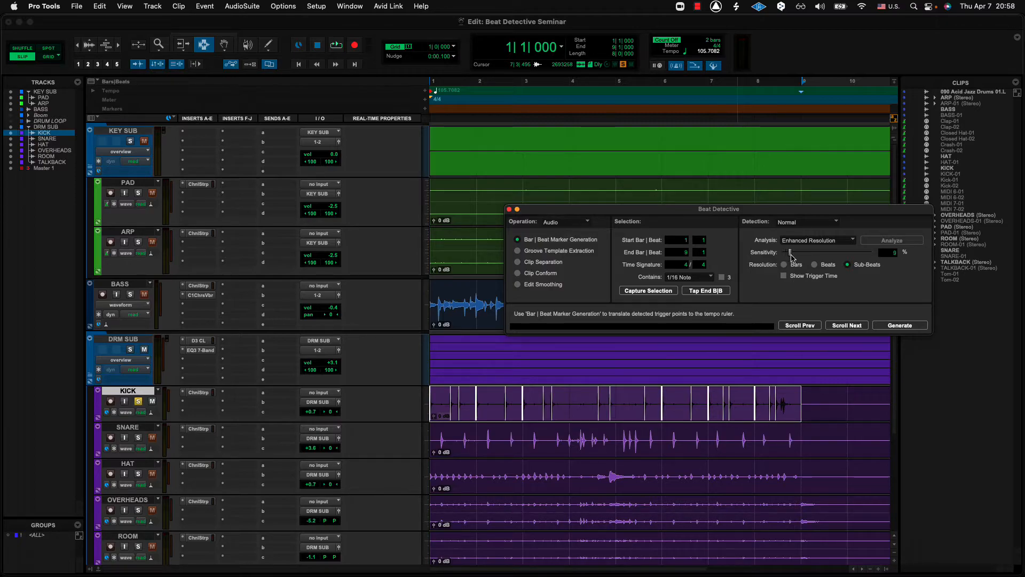
Play the selection with the KICK triggers shown at a closer zoom and raise the detection sensitivity to 22%.
key("super+]")
key("super+]")
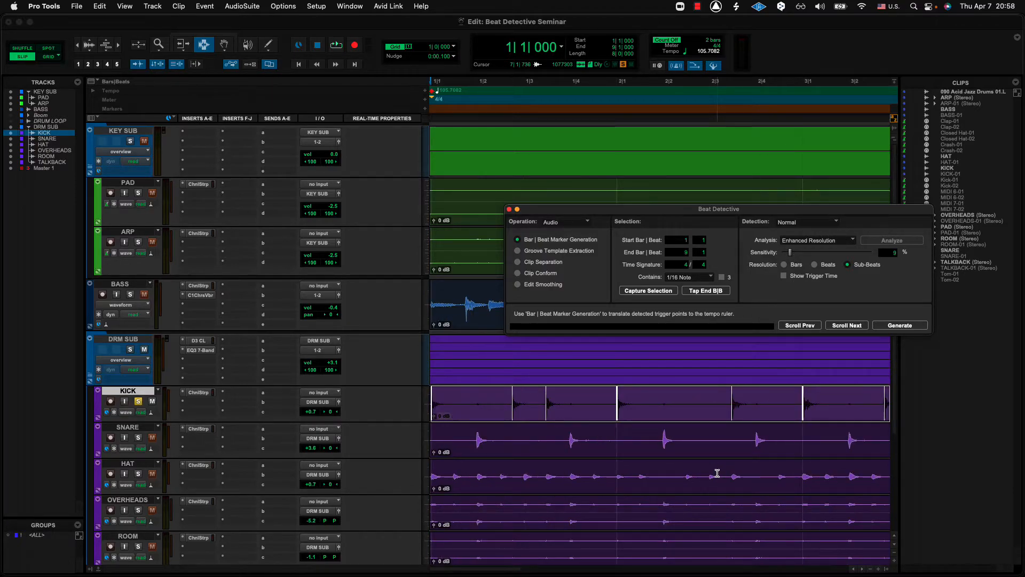
key("space")
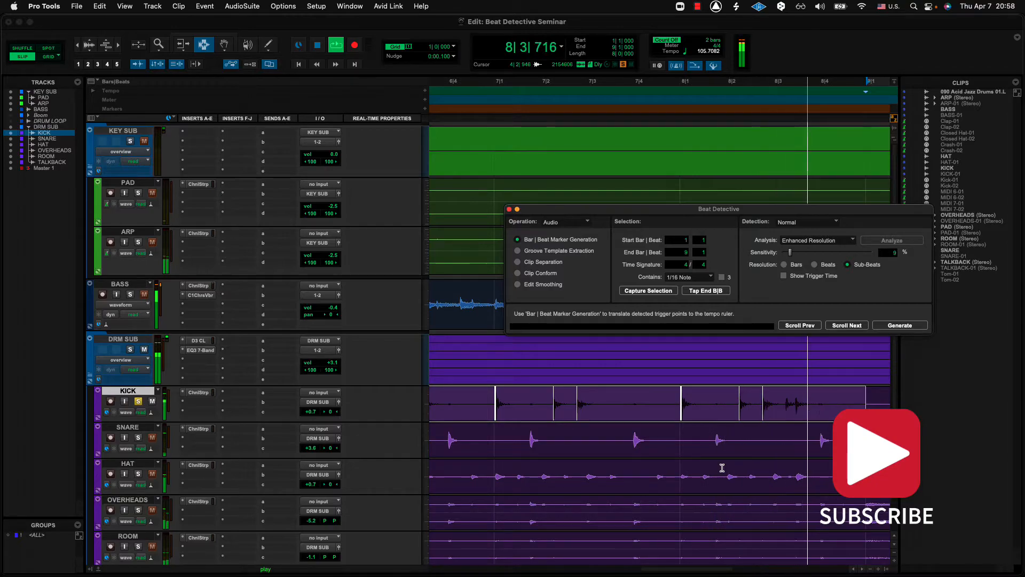
left_click_drag(791, 253, 803, 254)
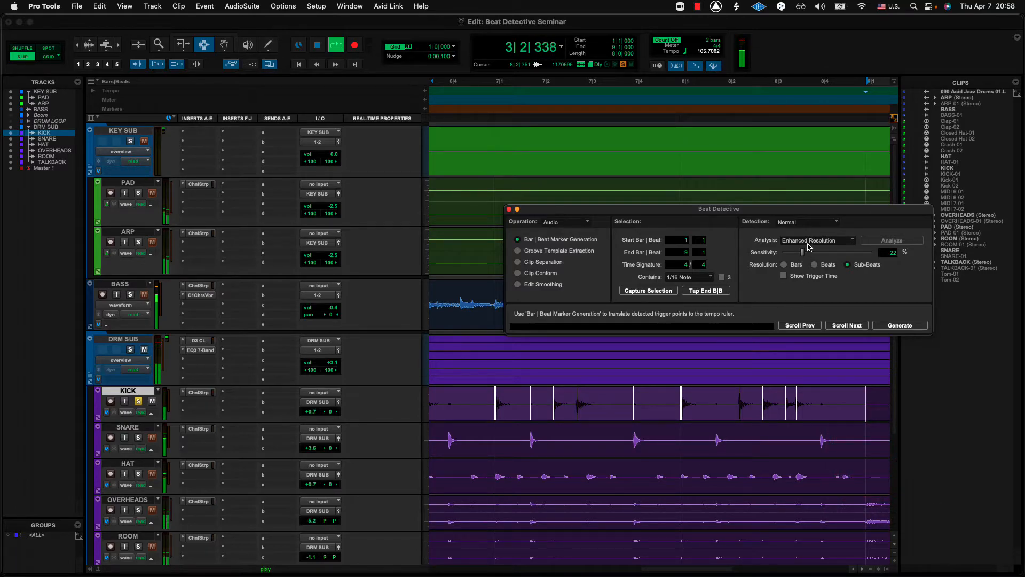
Reanalyze the KICK selection with Low Emphasis and adjust the detection sensitivity to 21%.
left_click(810, 241)
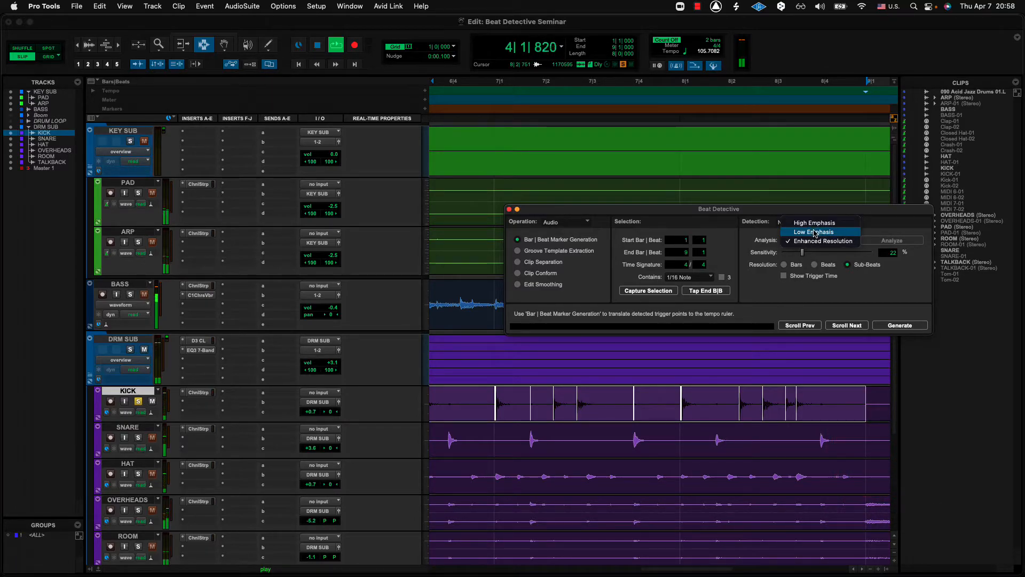
left_click(814, 233)
left_click(877, 241)
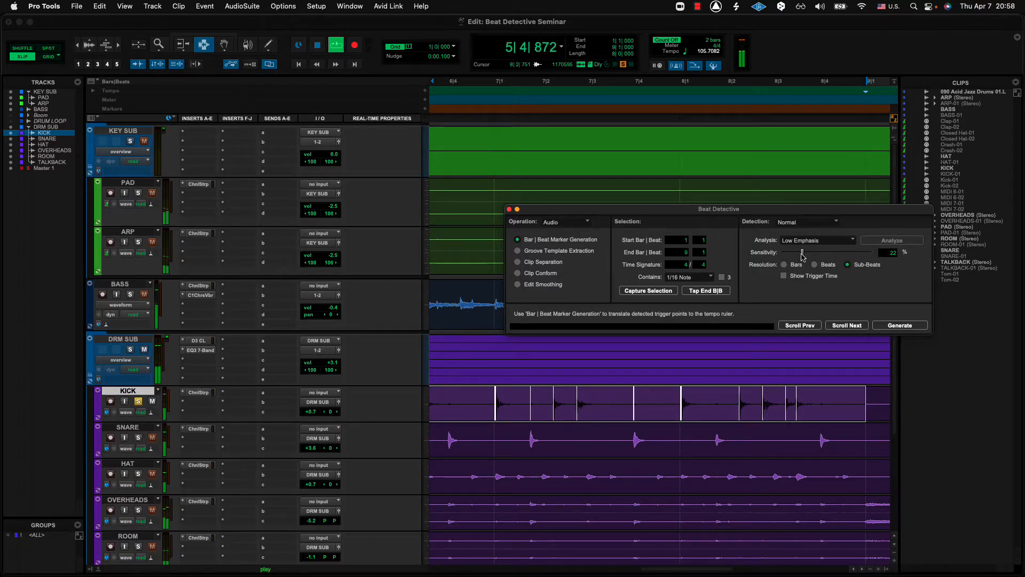
left_click_drag(801, 257, 800, 258)
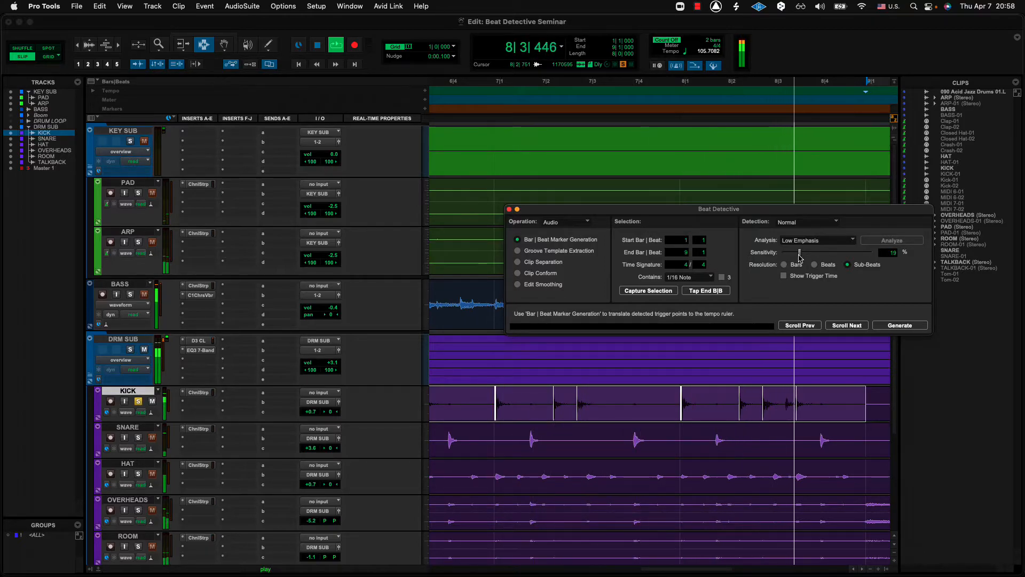
left_click_drag(799, 258, 802, 256)
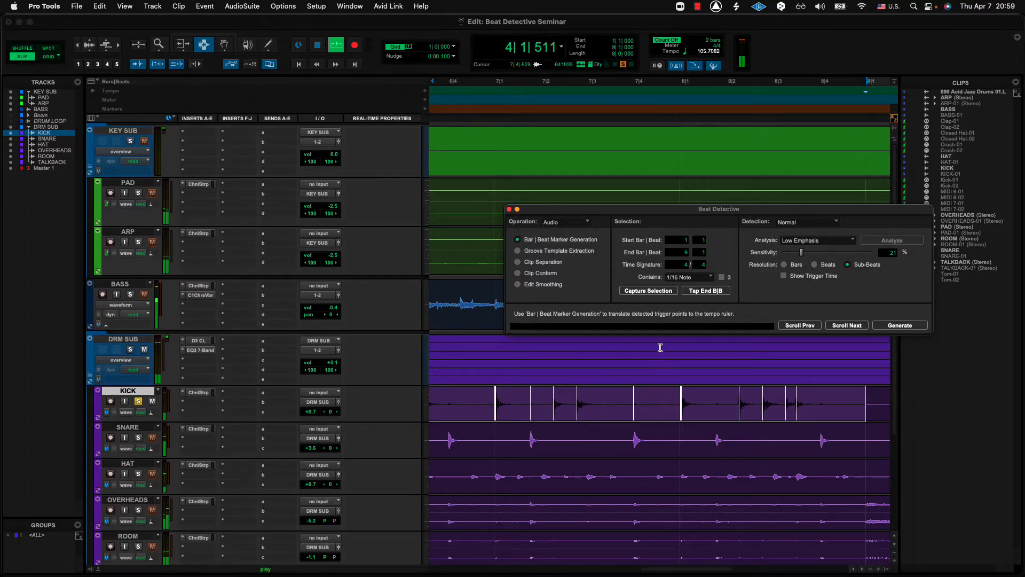
Use the Grabber tool to delete false KICK triggers that fall on snare hits, working from bar 5 back to bar 1.
left_click(228, 46)
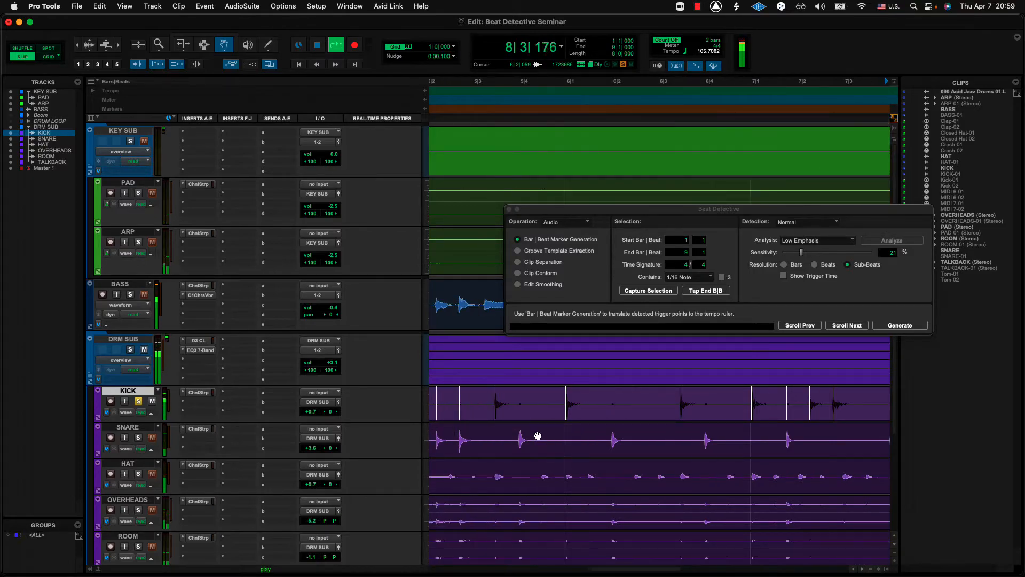
scroll(537, 437, "left", 2)
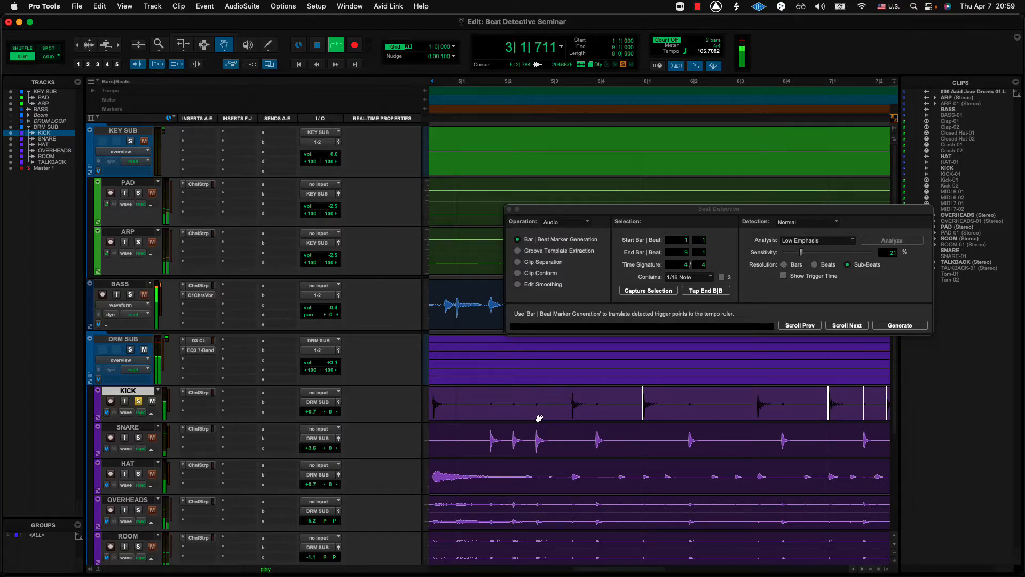
scroll(535, 416, "left", 6)
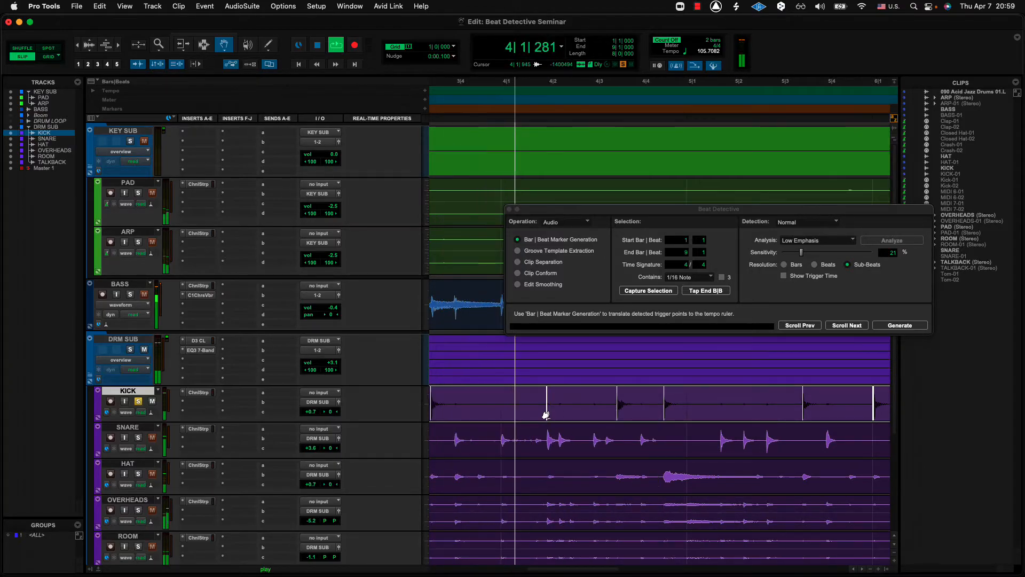
scroll(534, 425, "left", 5)
scroll(531, 427, "left", 5)
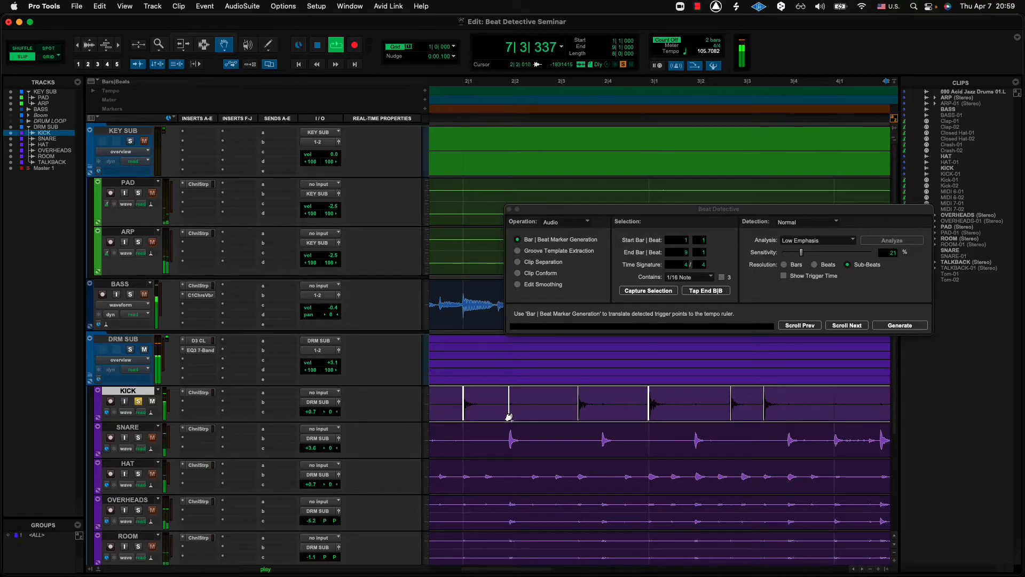
scroll(508, 419, "left", 3)
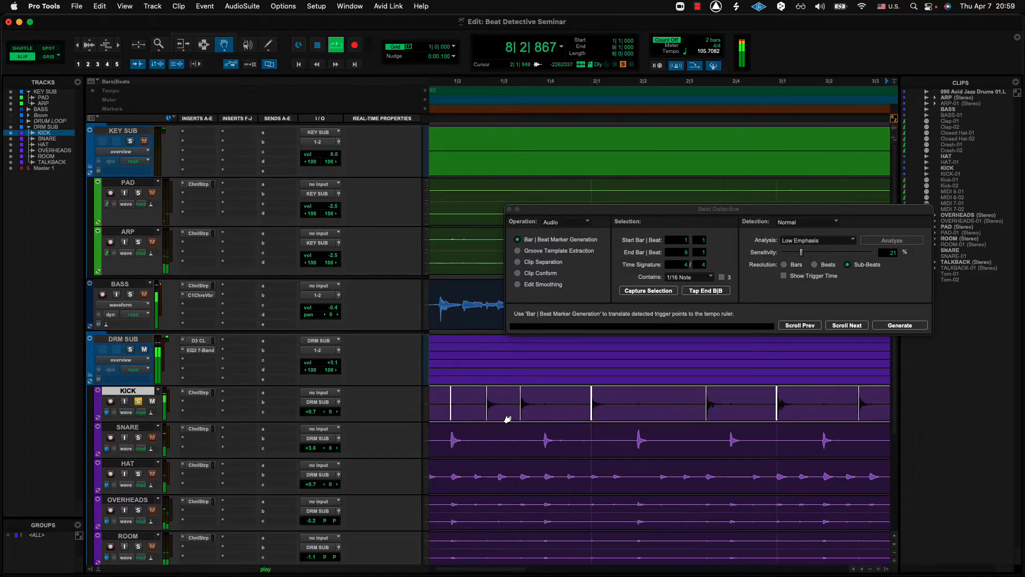
scroll(507, 419, "left", 1)
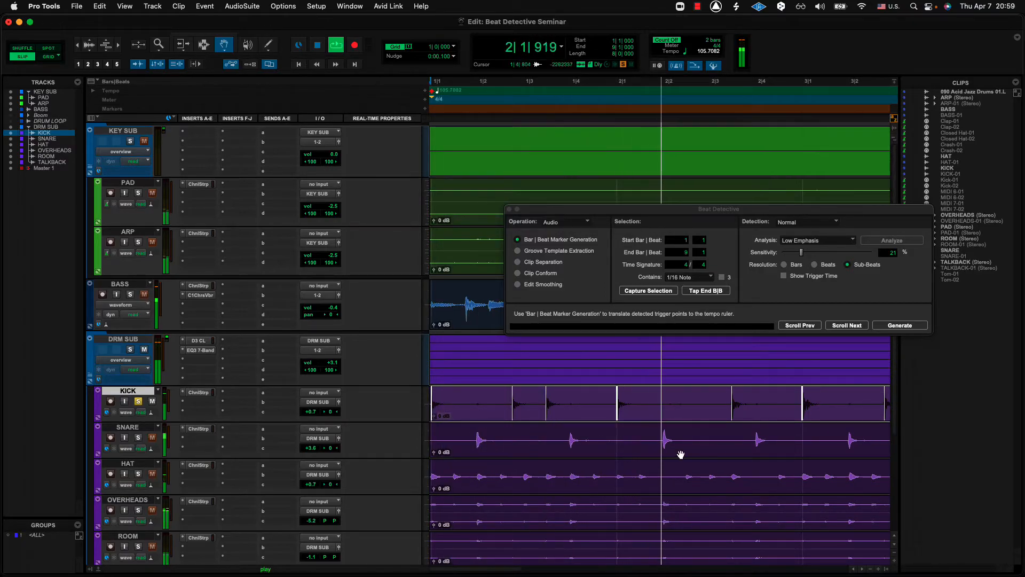
Check the remaining KICK triggers through bar 8 and delete the false one on the snare hit in bar 7.
scroll(756, 420, "right", 4)
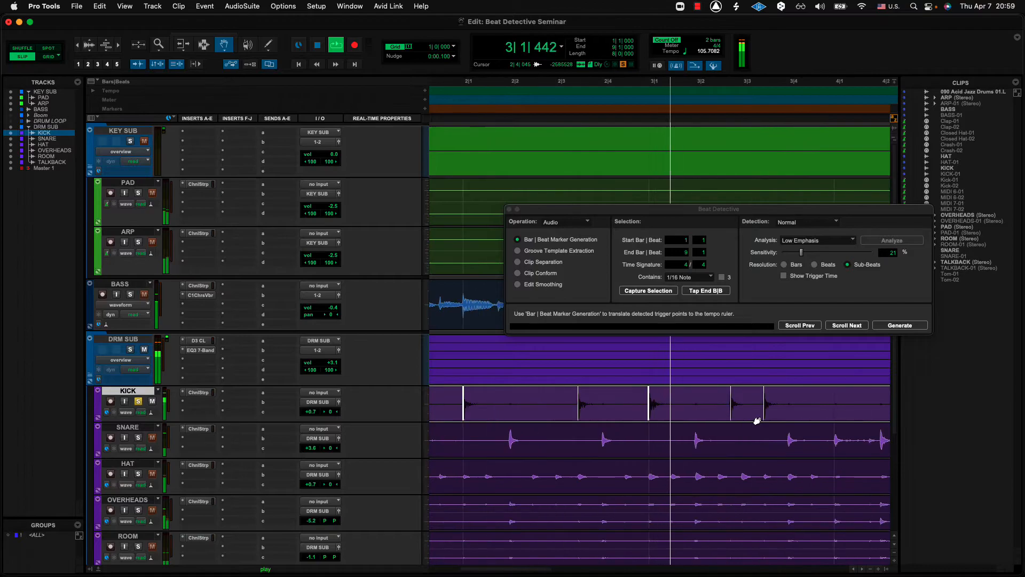
scroll(757, 420, "right", 12)
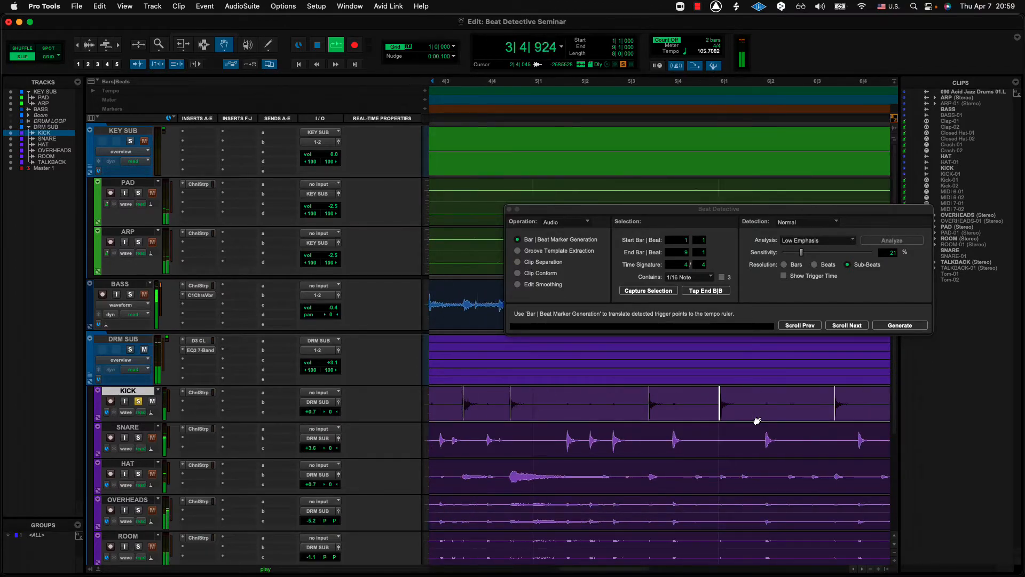
scroll(756, 421, "right", 8)
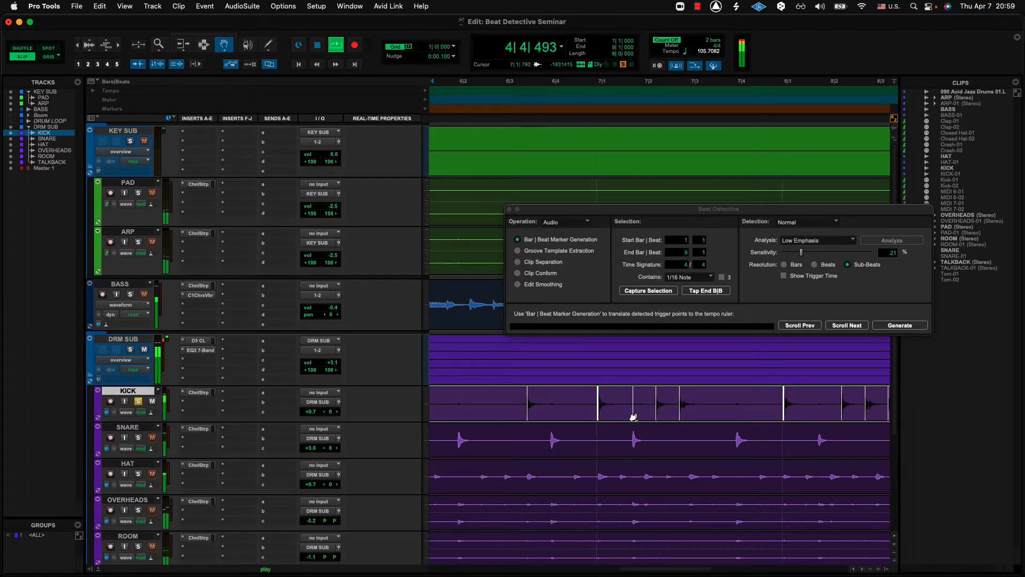
scroll(740, 453, "right", 2)
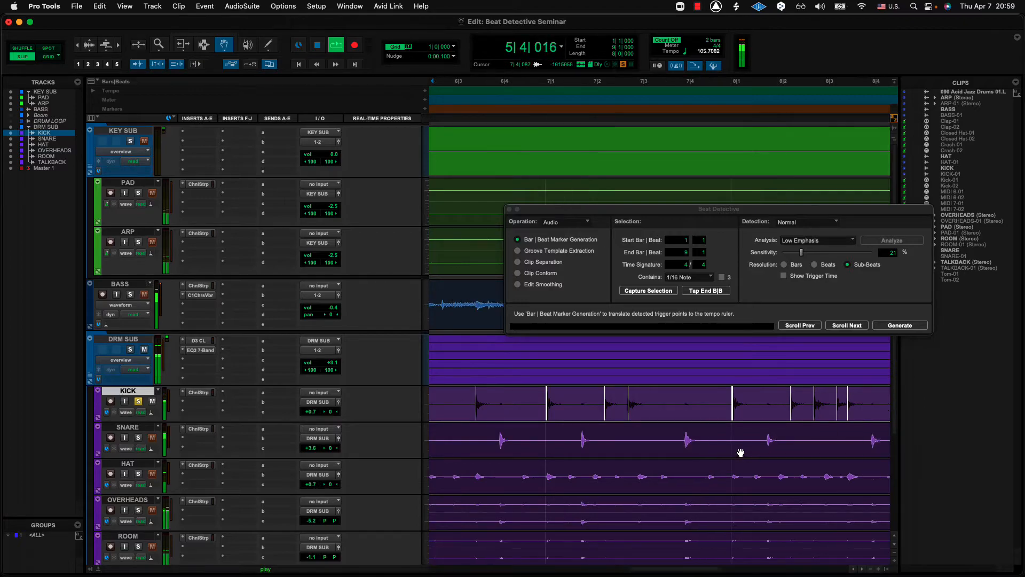
scroll(741, 453, "right", 2)
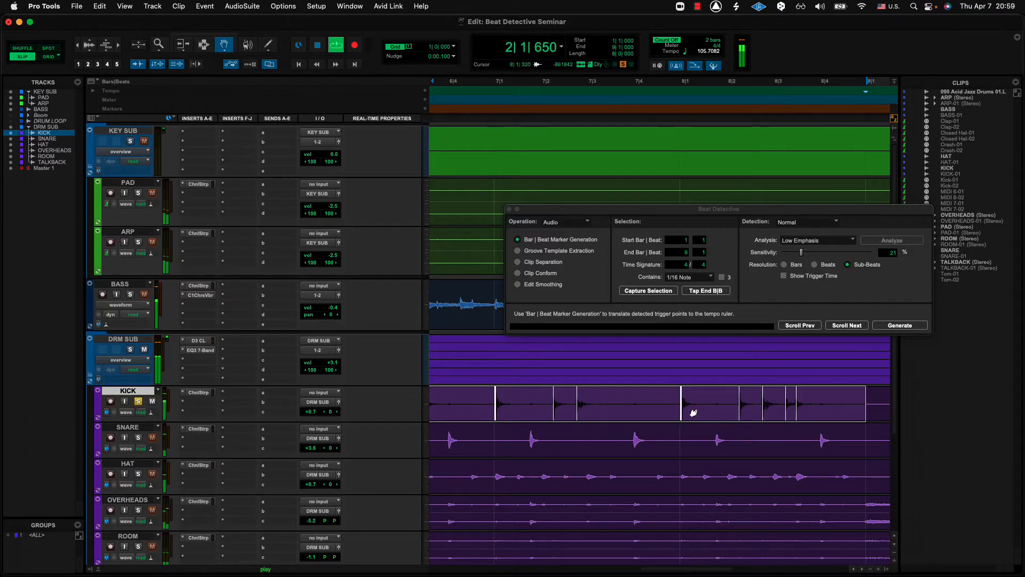
key("r")
scroll(693, 413, "left", 4)
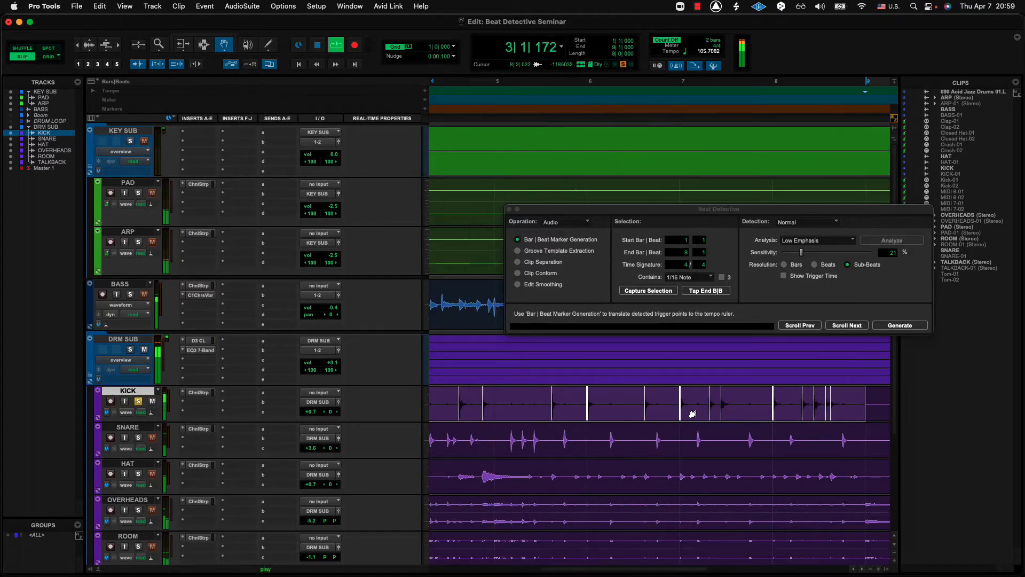
key("r")
scroll(692, 414, "left", 2)
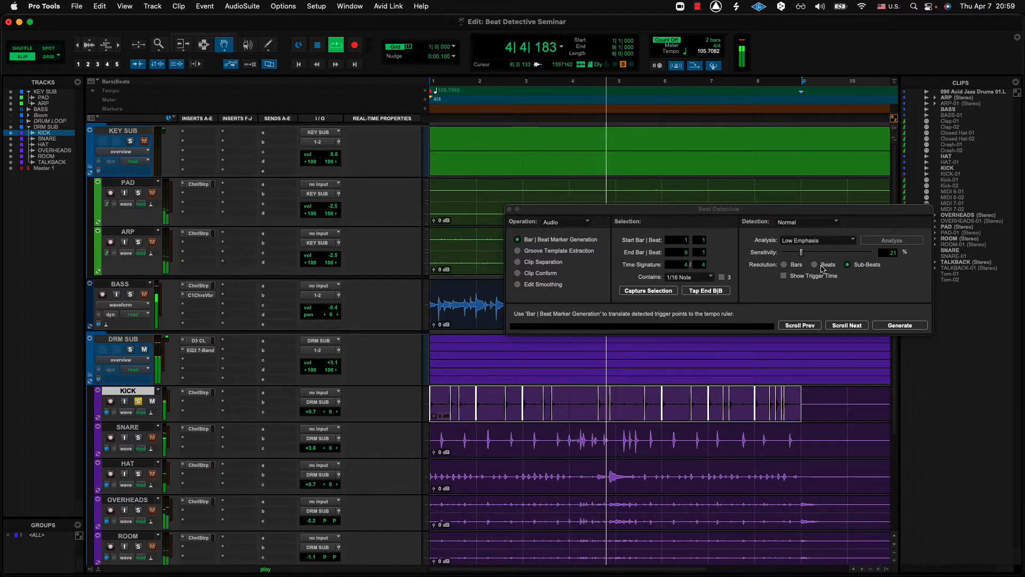
key("space")
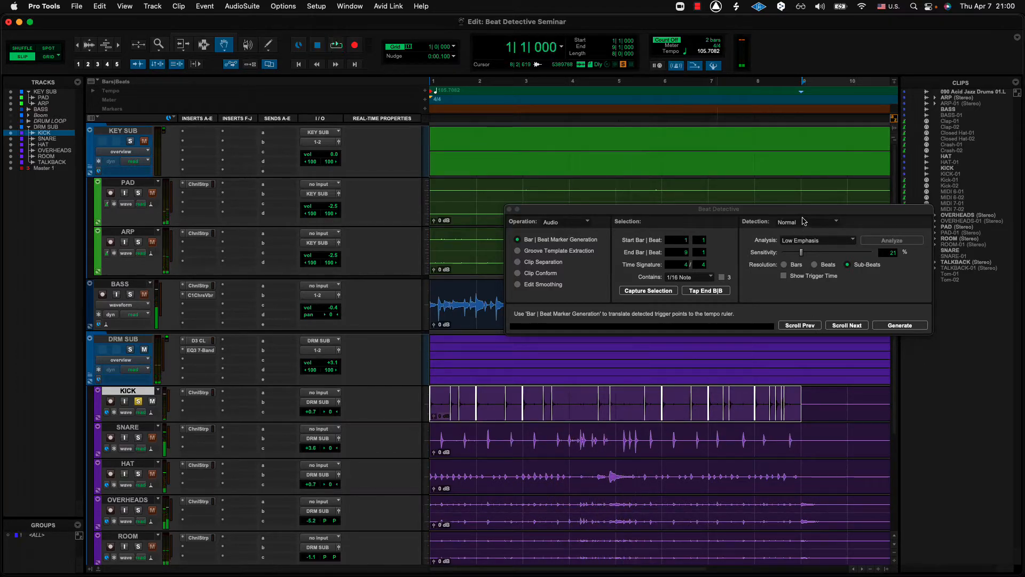
Switch detection to Collection mode and add all current KICK triggers to the collection.
left_click(801, 222)
left_click(809, 213)
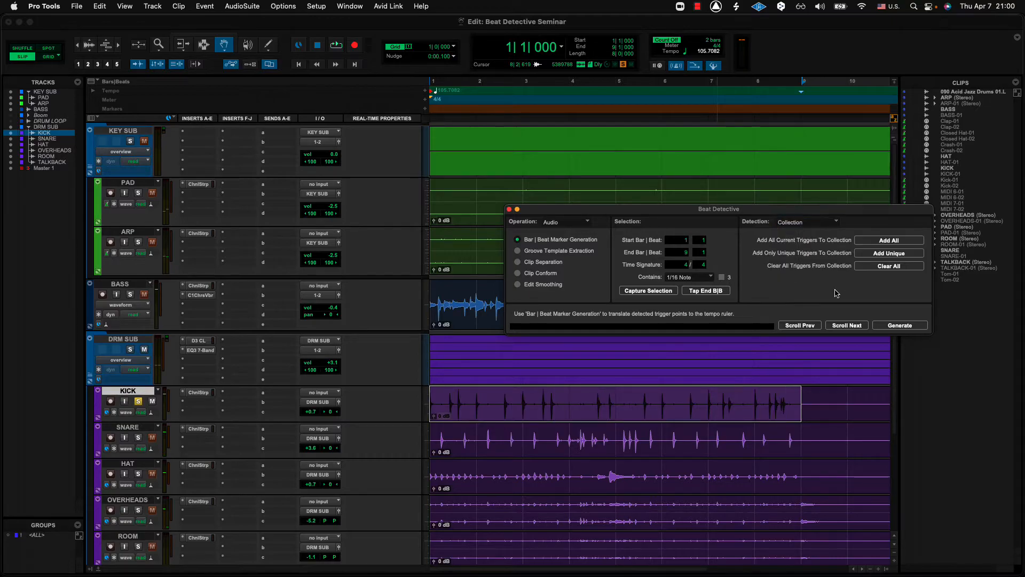
left_click(889, 241)
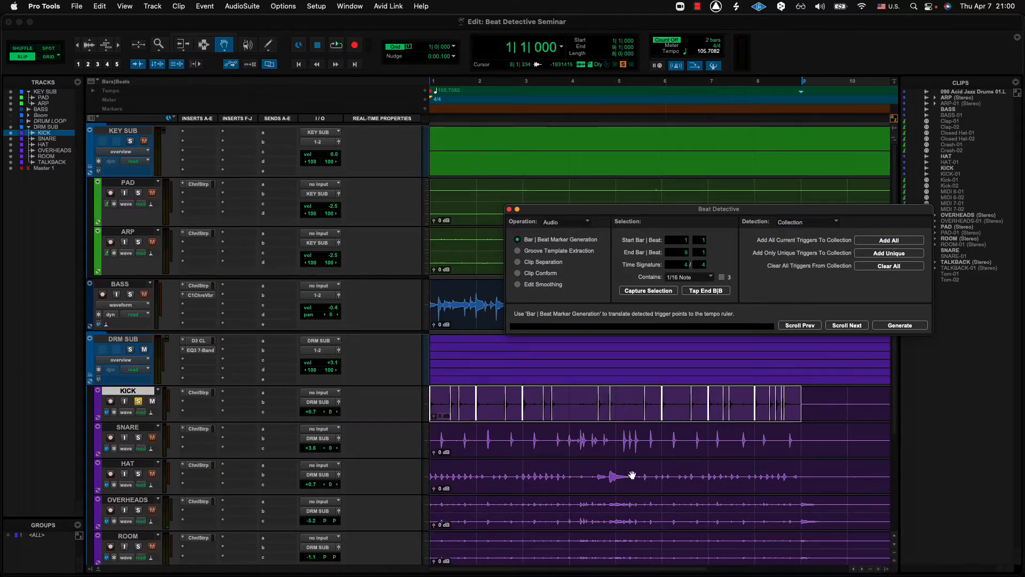
Move the selection to the SNARE track, return detection to Normal, and audition the selection with SNARE soloed.
left_click(140, 427)
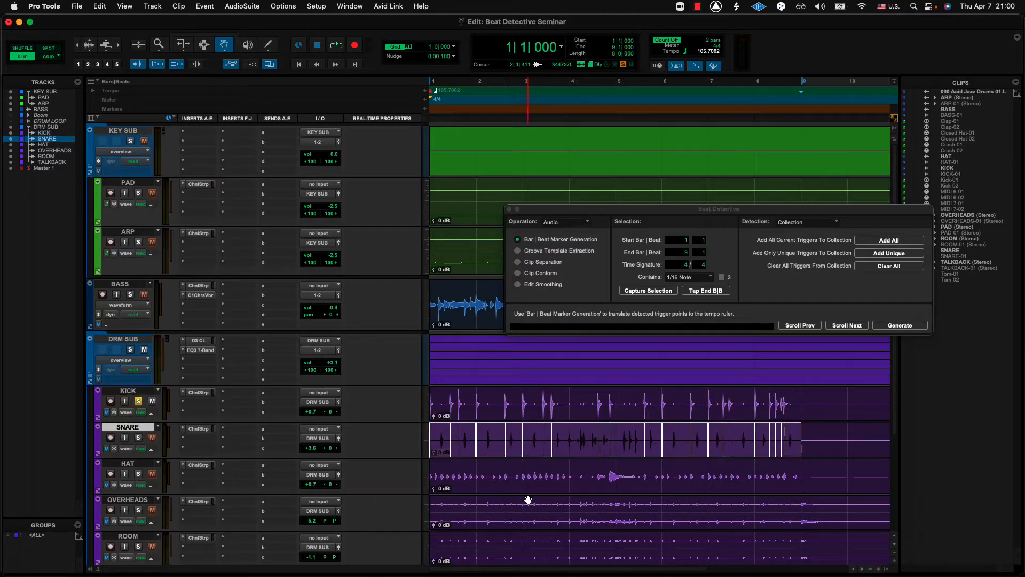
key("t")
key("t")
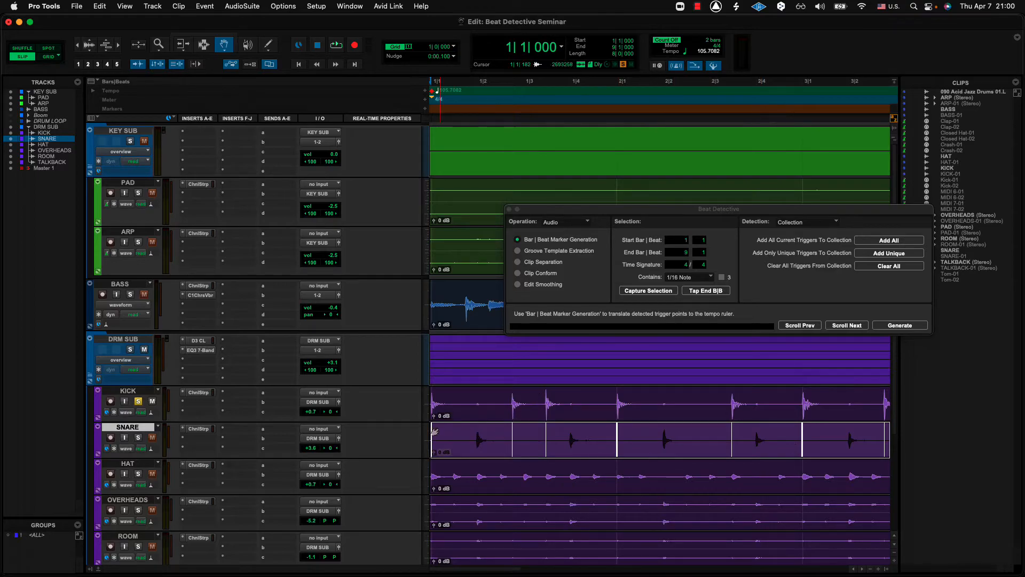
left_click(806, 225)
left_click(806, 234)
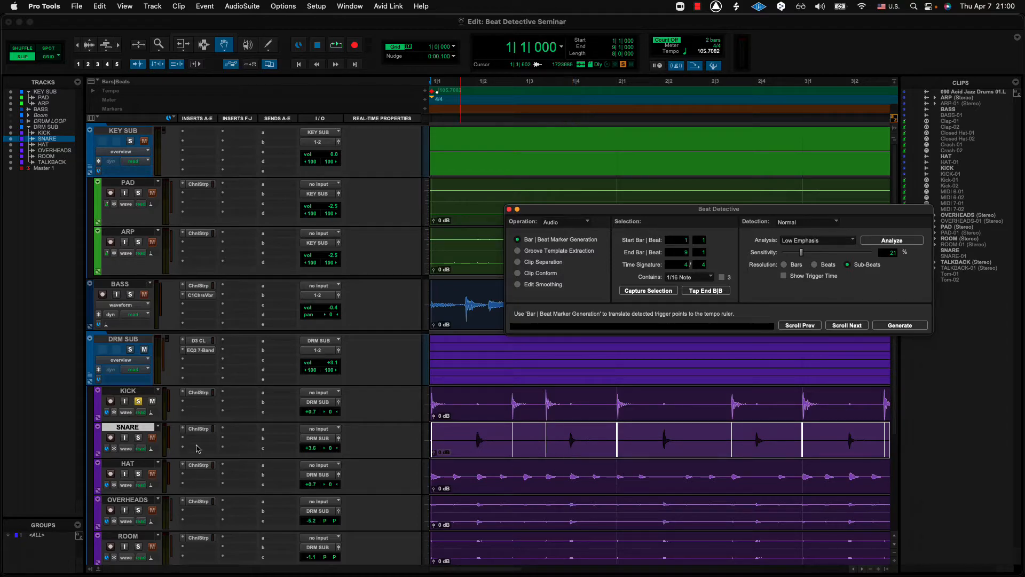
left_click(137, 438)
key("space")
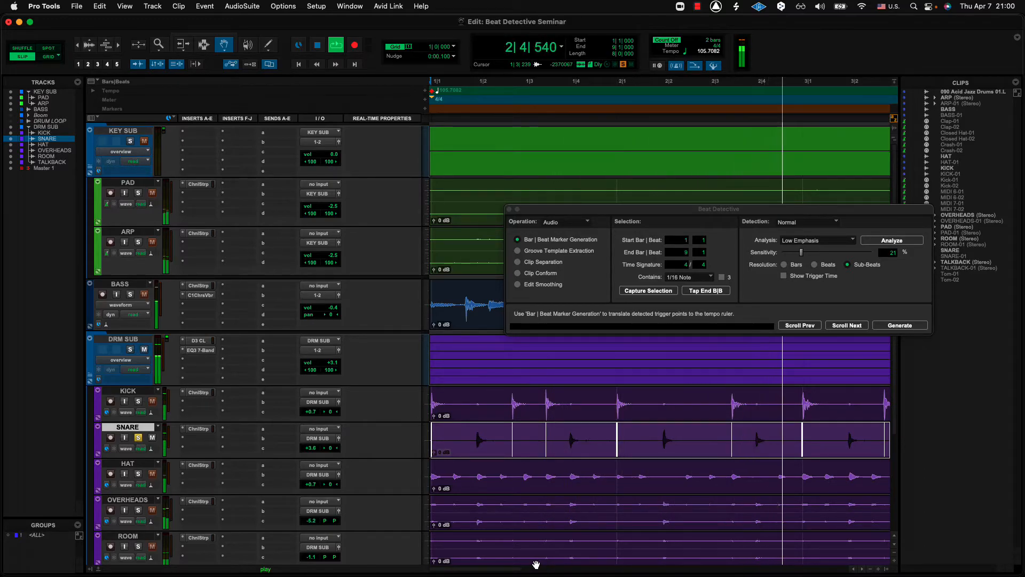
key("space")
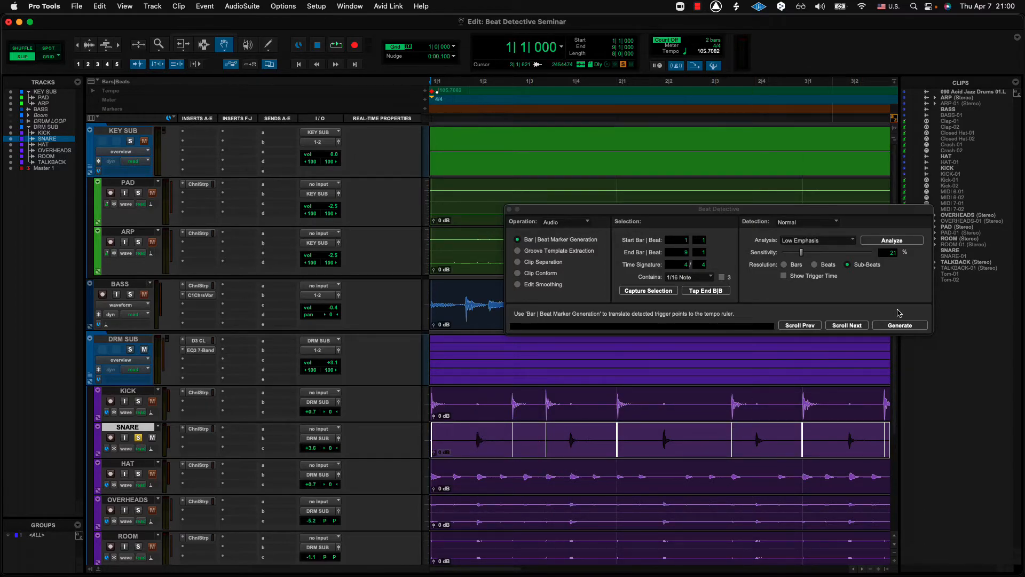
Analyze the SNARE selection with Low Emphasis and raise the detection sensitivity to 26% during playback.
left_click(887, 241)
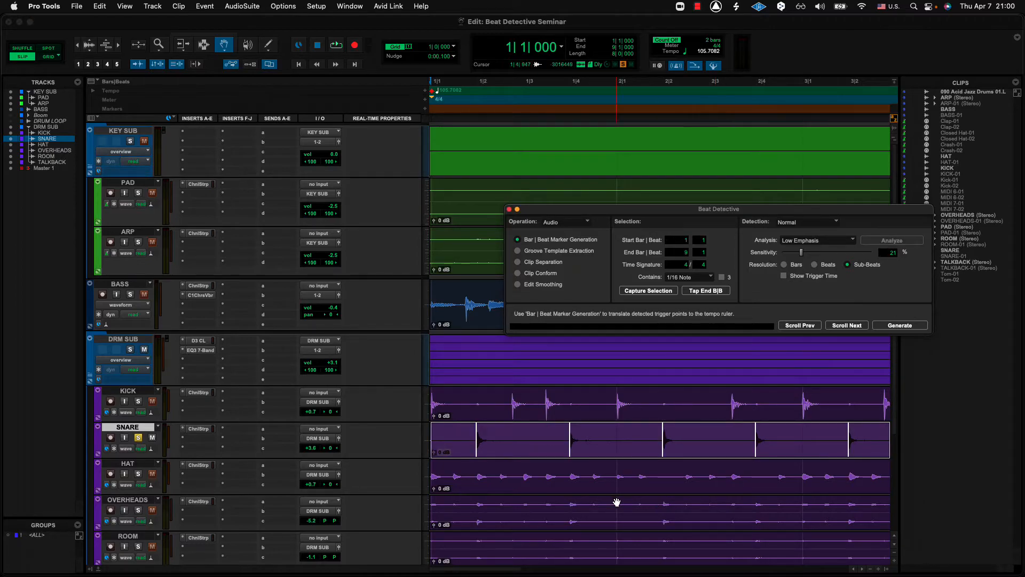
key("space")
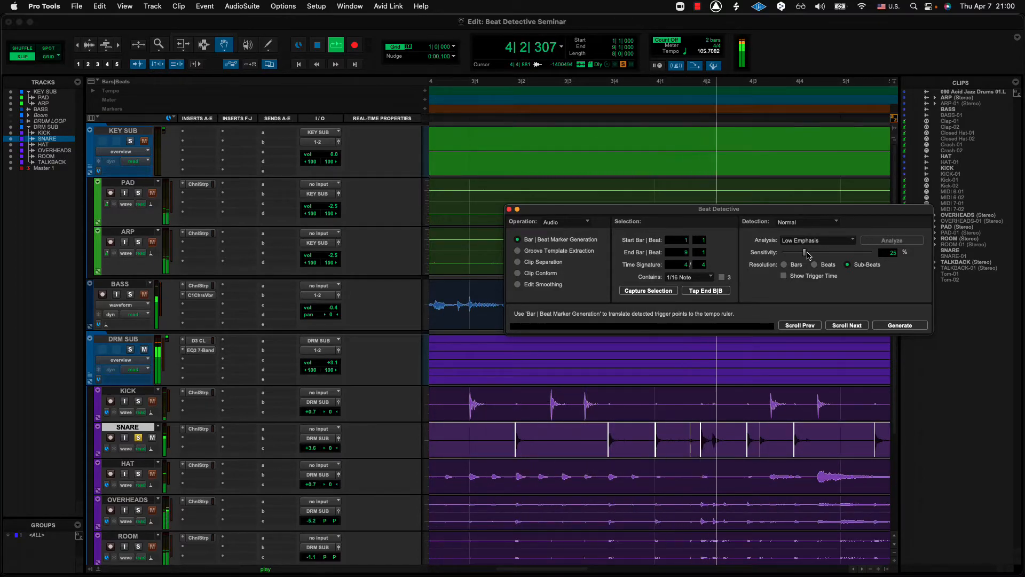
left_click_drag(802, 253, 810, 255)
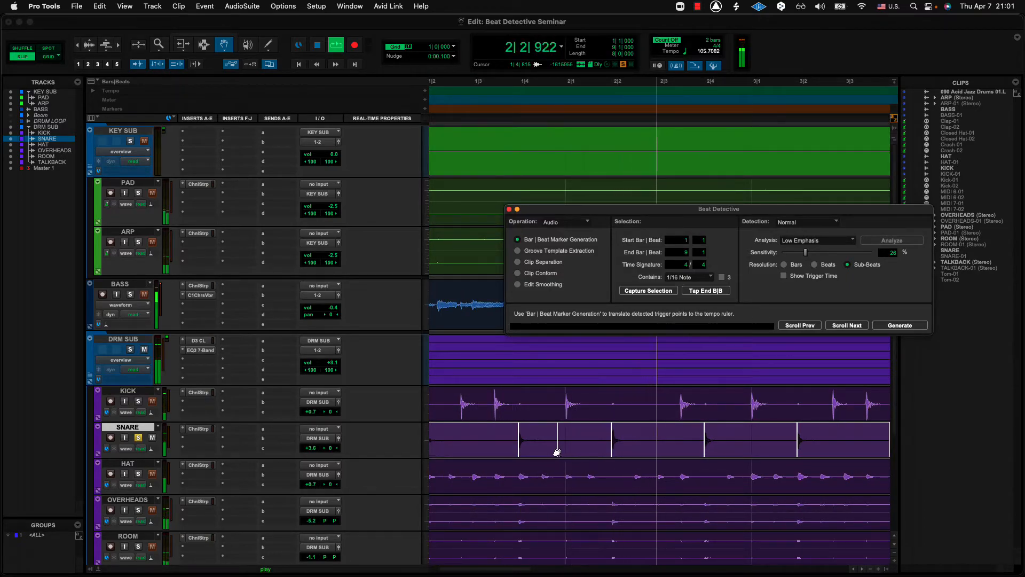
Check the SNARE triggers up to bar 5 and delete the false one shortly after the start of bar 4.
scroll(679, 452, "right", 5)
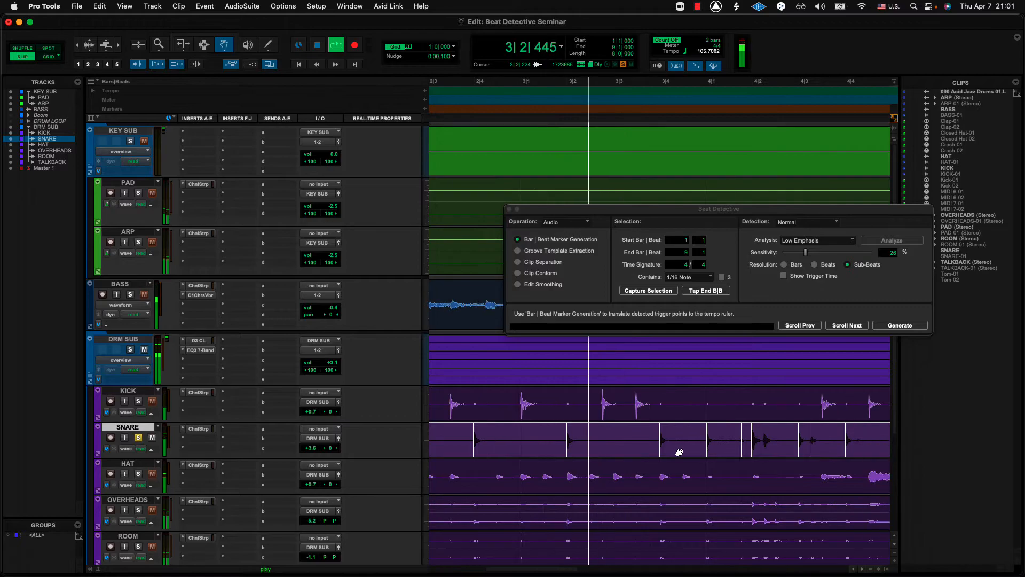
scroll(679, 452, "right", 3)
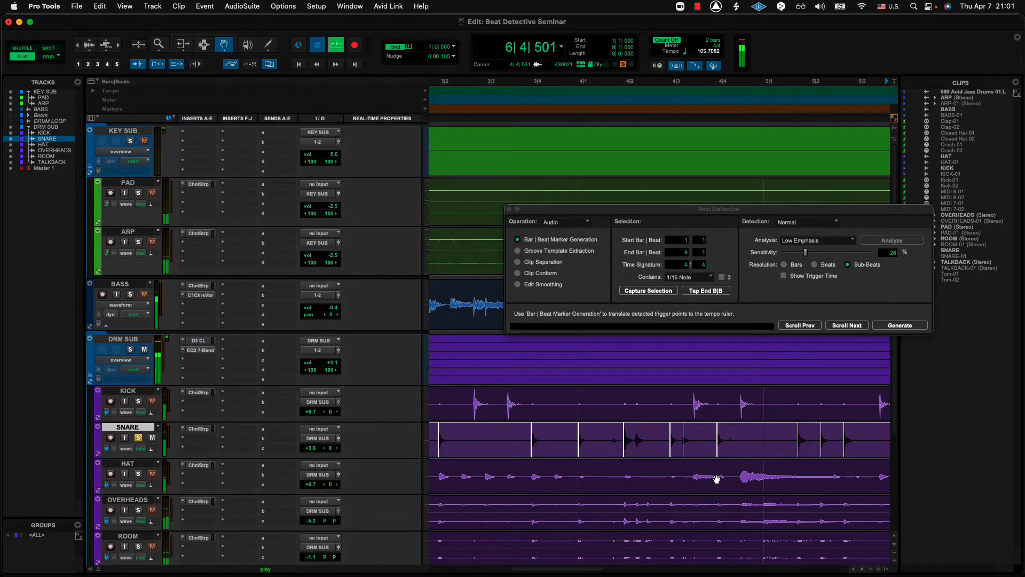
key("space")
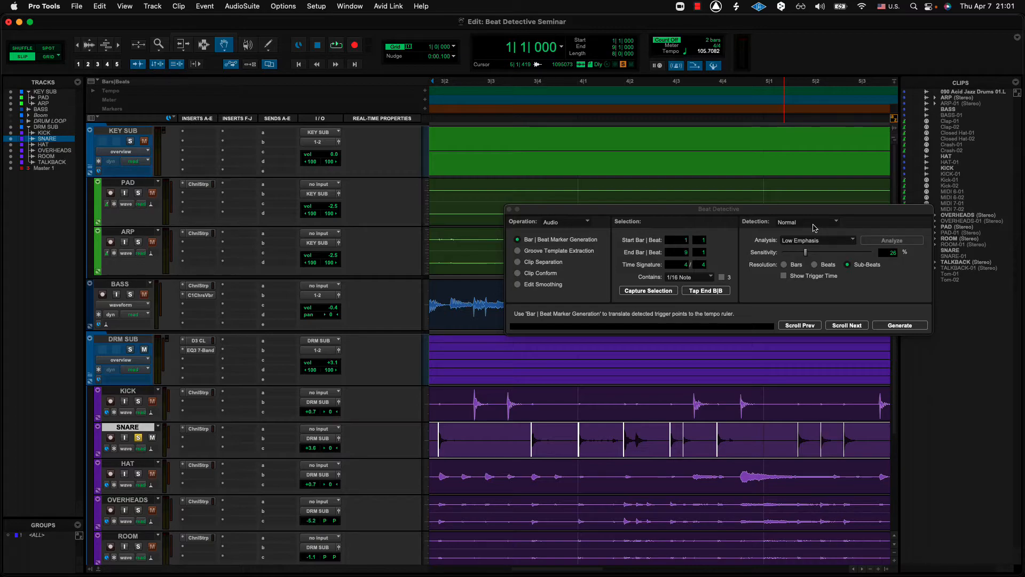
Switch detection to Collection mode and add only the unique SNARE triggers to the collection.
left_click(814, 226)
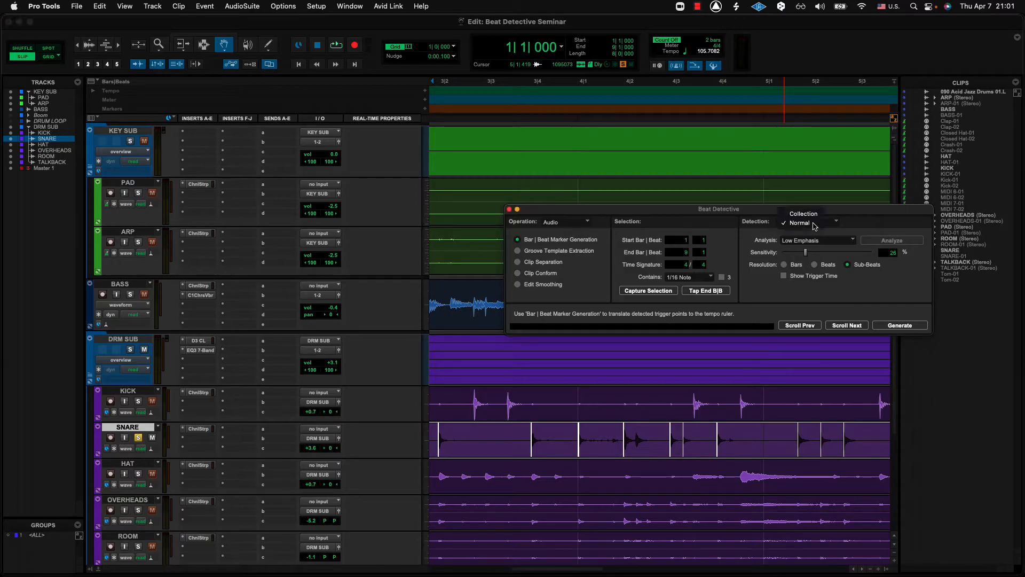
left_click(814, 220)
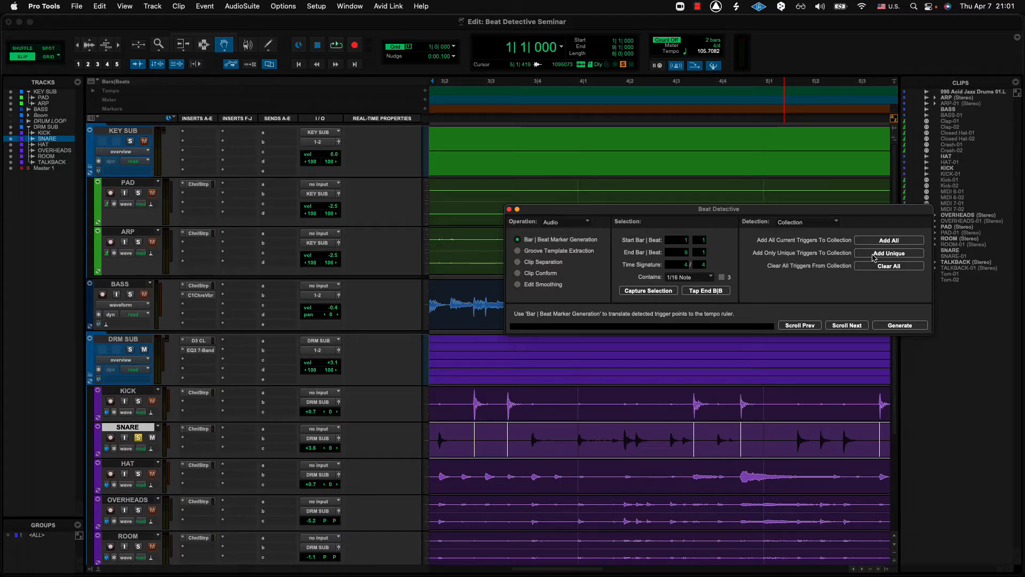
left_click(874, 257)
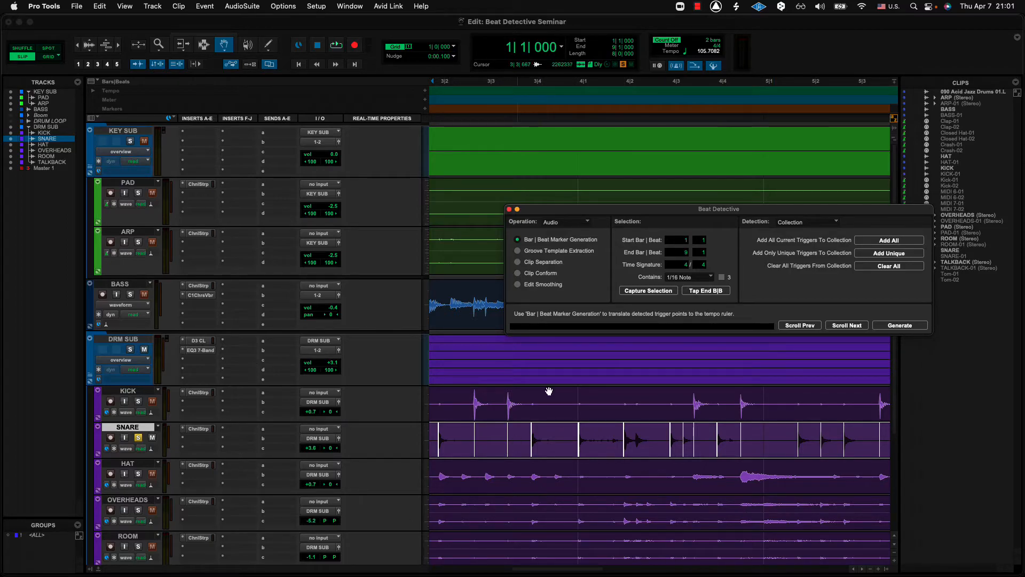
Move the selection to the HAT track, solo it, and audition the selection.
scroll(529, 467, "down", 2)
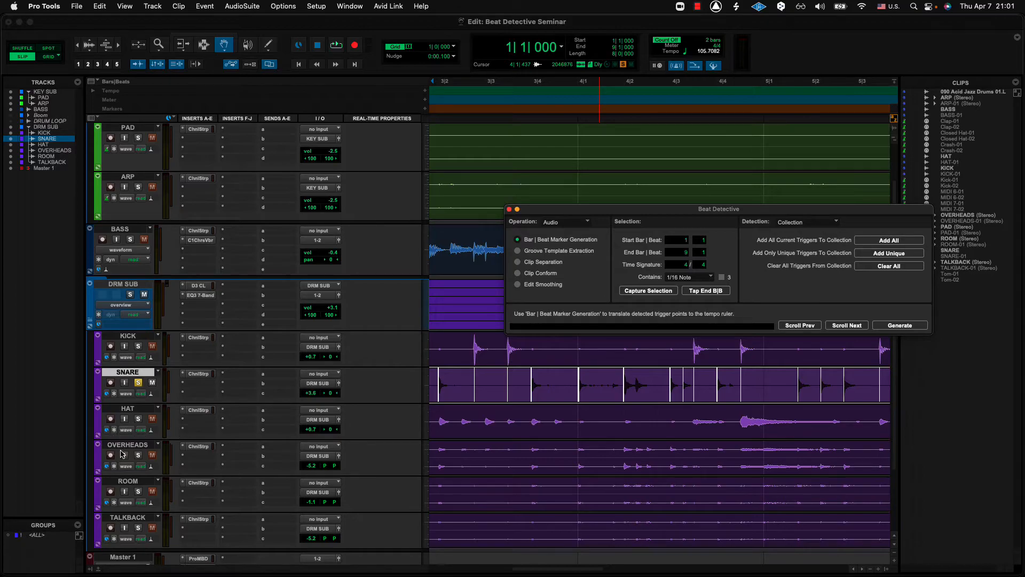
left_click(133, 410)
left_click(138, 419)
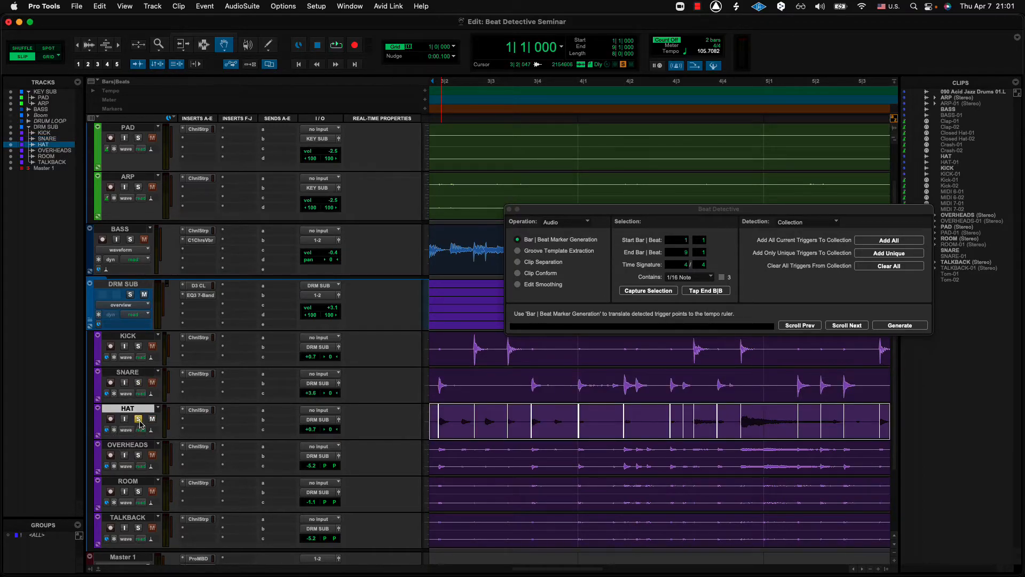
key("space")
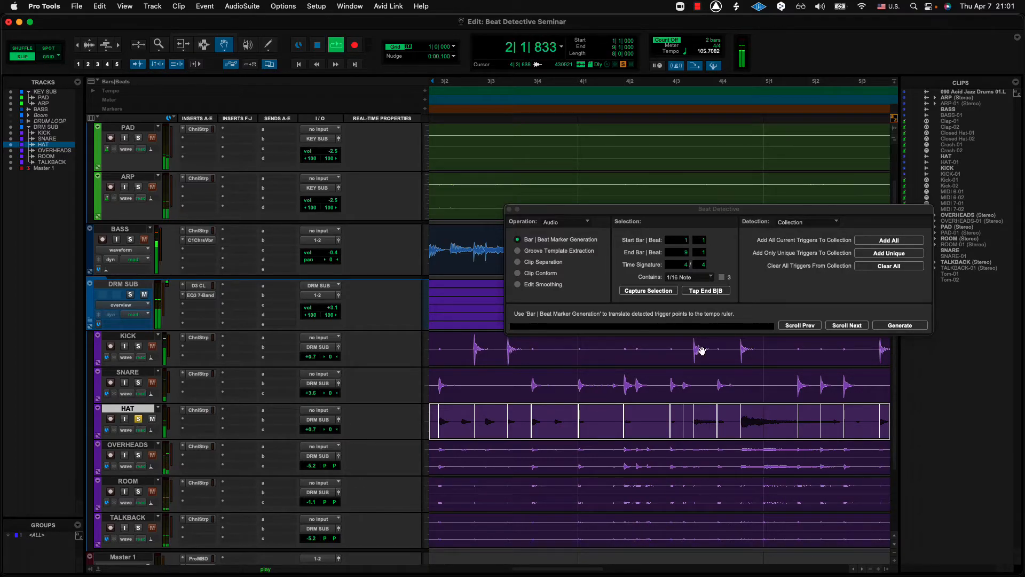
key("space")
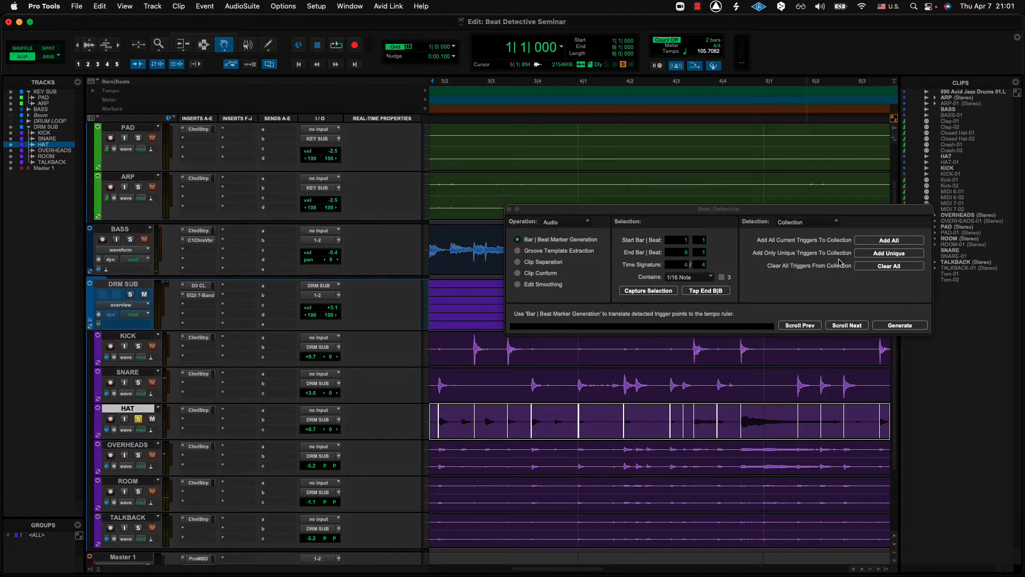
Return detection to Normal and analyze the HAT selection with Low Emphasis and again with High Emphasis.
left_click(821, 224)
left_click(793, 231)
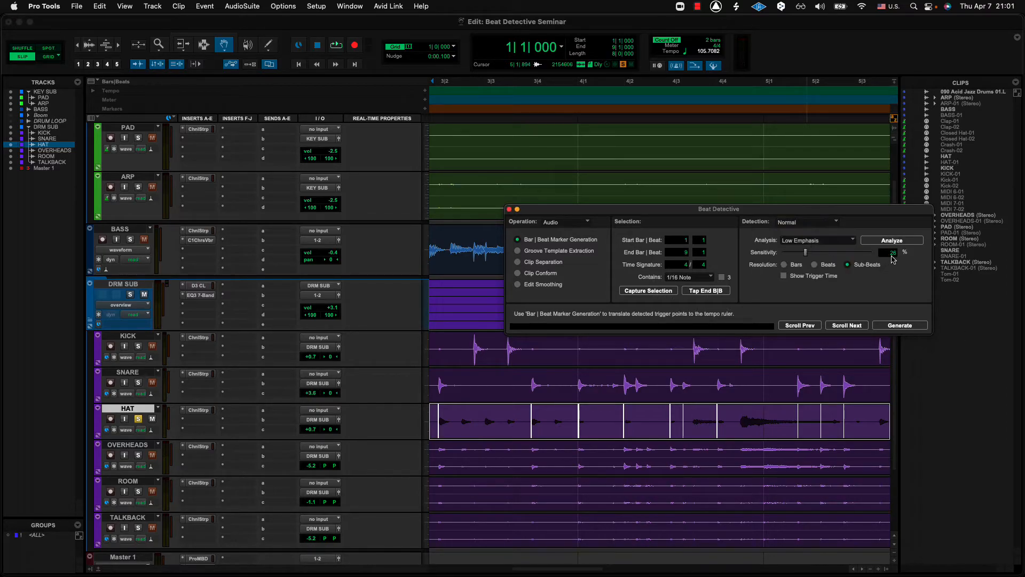
left_click(871, 241)
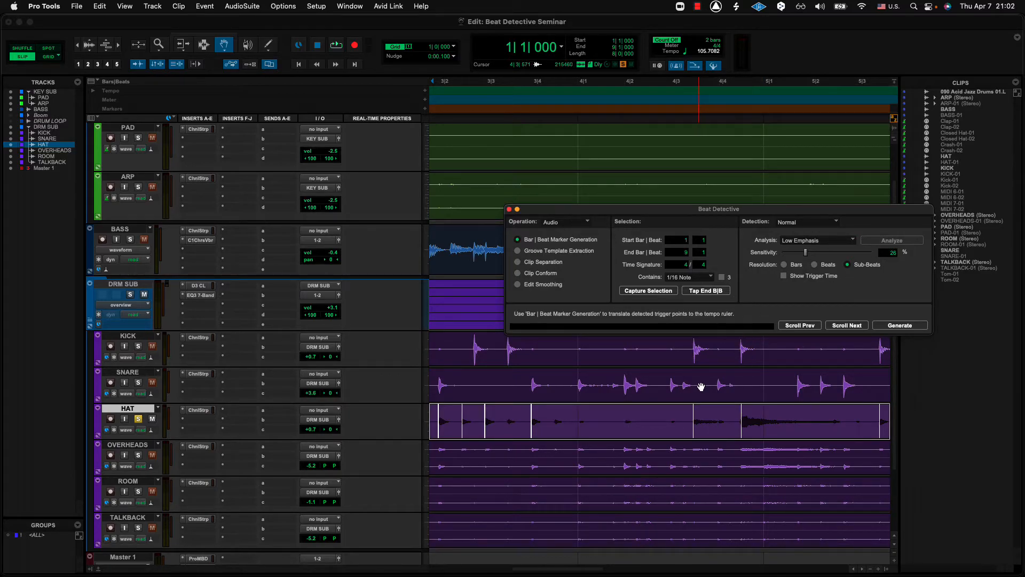
left_click(816, 244)
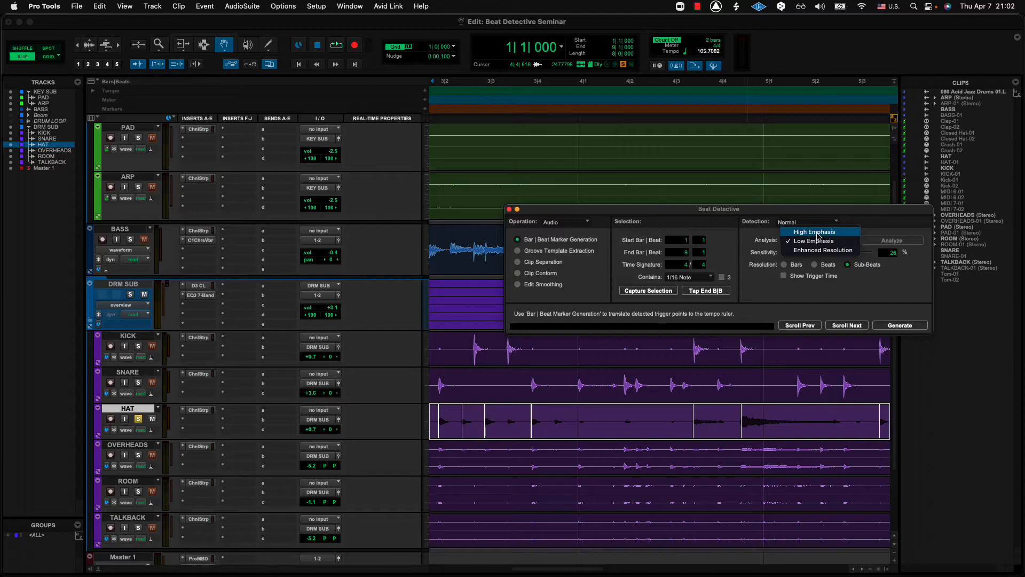
left_click(816, 238)
left_click(884, 241)
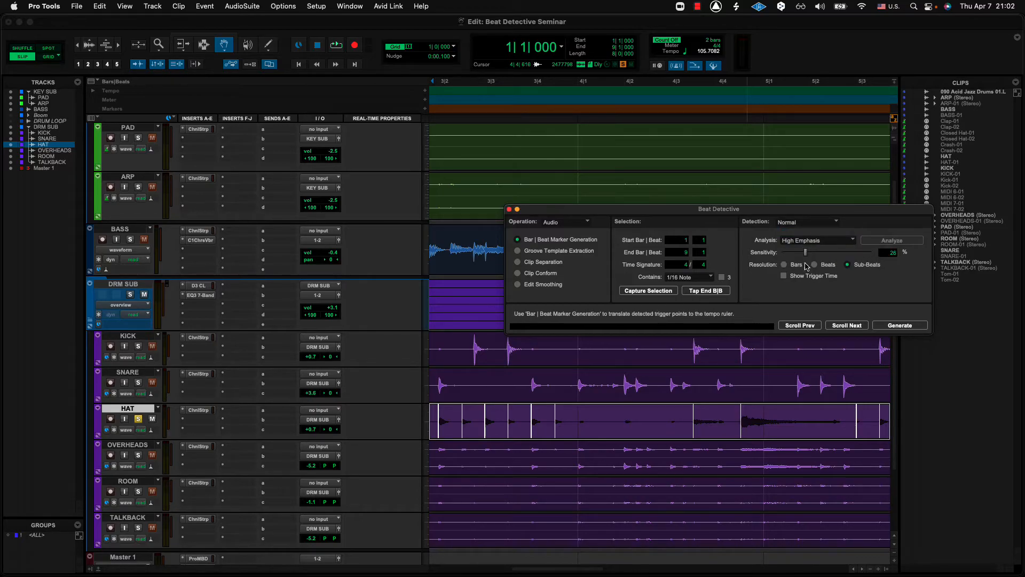
Play the selection to check the High Emphasis HAT triggers from bar 1.
key("space")
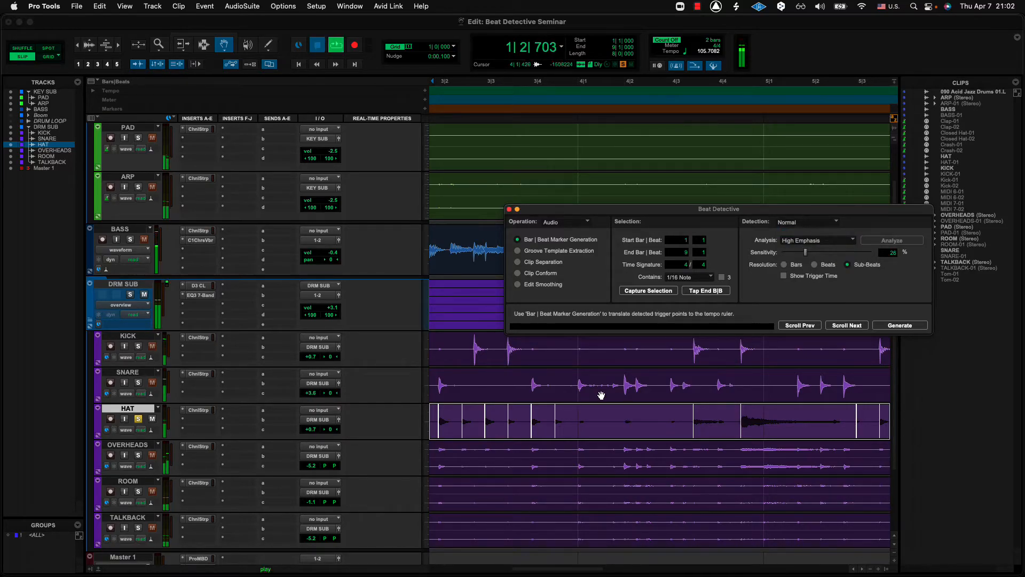
key("space")
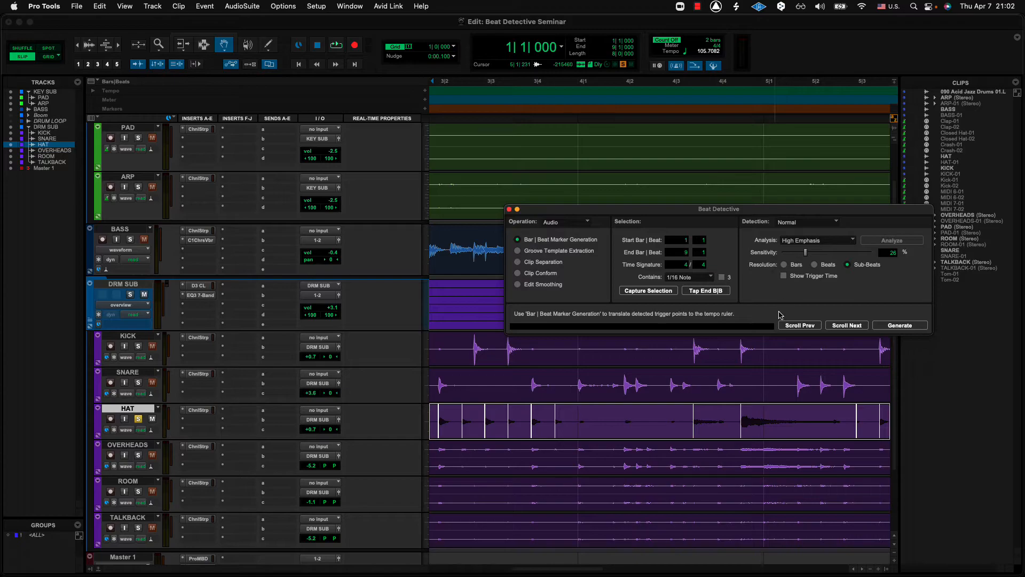
key("space")
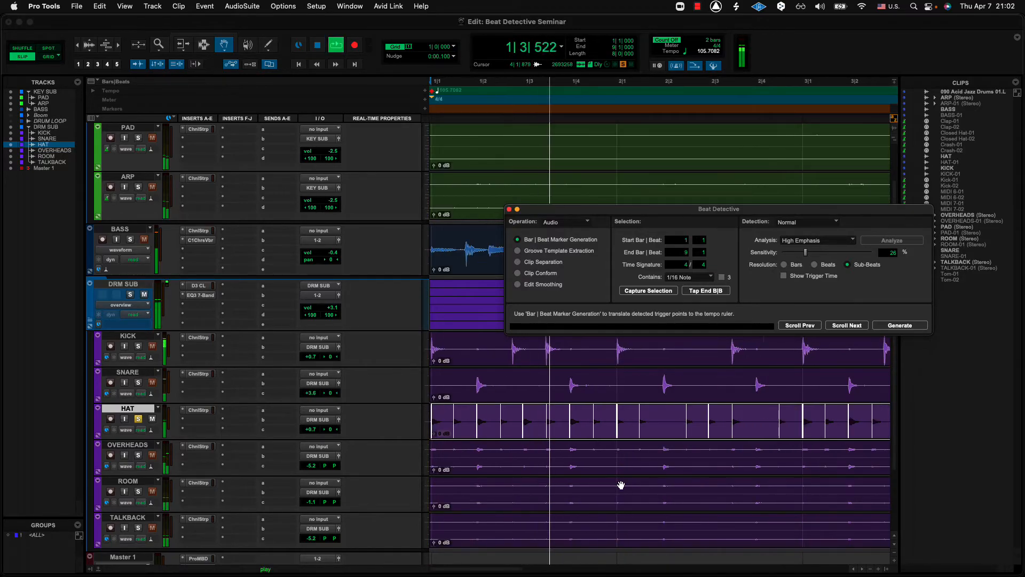
Replay the HAT selection to check its triggers and raise the detection sensitivity to 43%.
key("space")
key("space")
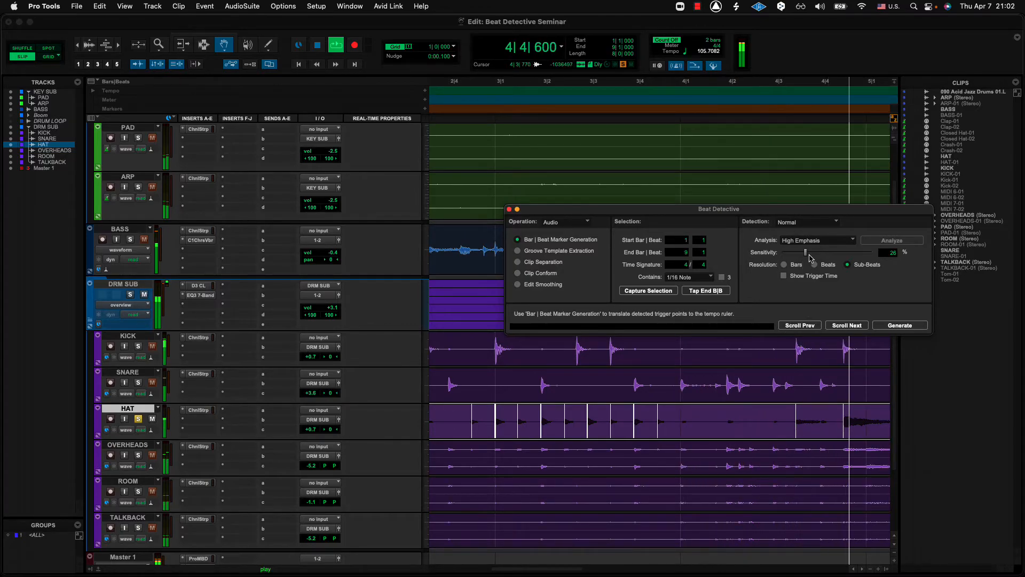
left_click_drag(809, 255, 824, 258)
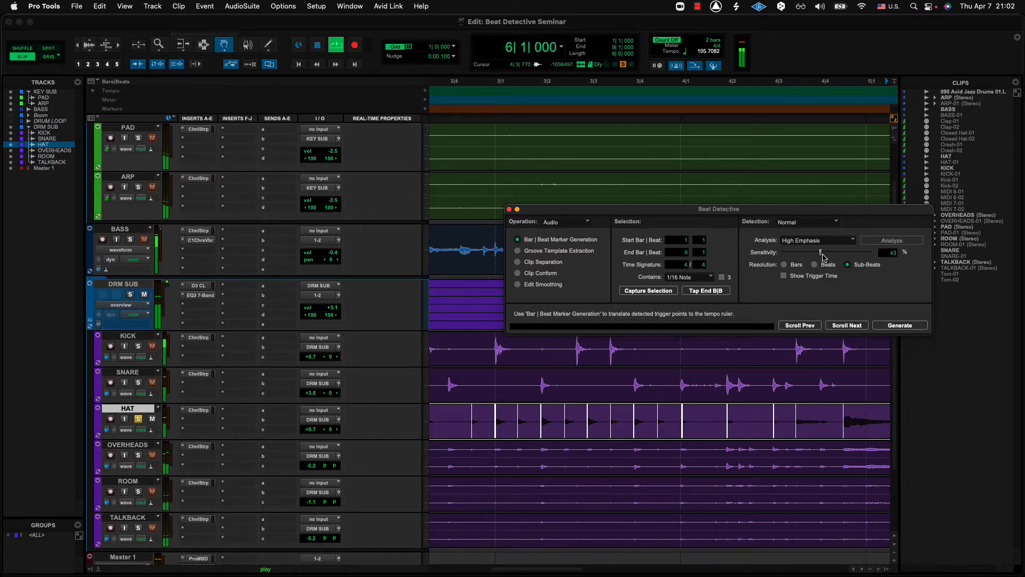
Delete the false HAT triggers near beat 3 of bar 4 and just after beat 4 of bar 8, and stop playback.
left_click(781, 433, "alt")
scroll(785, 453, "right", 10)
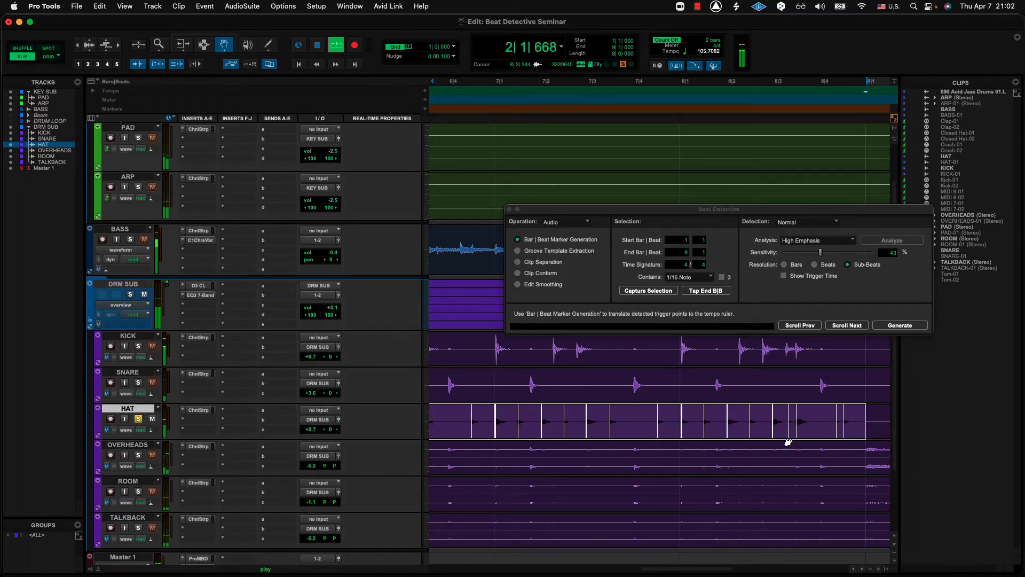
key("space")
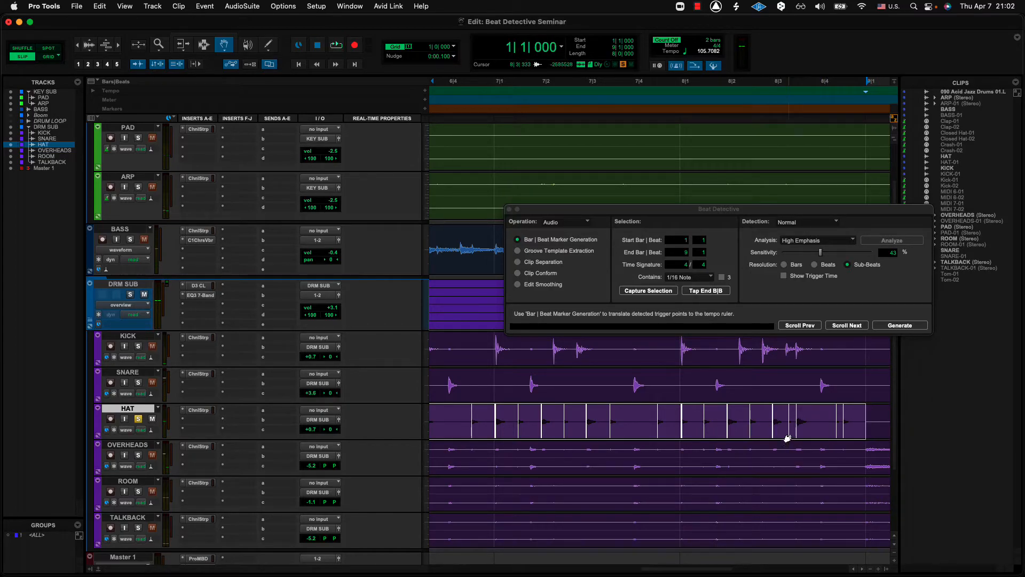
left_click(837, 437, "alt")
key("r")
key("r")
scroll(698, 495, "left", 4)
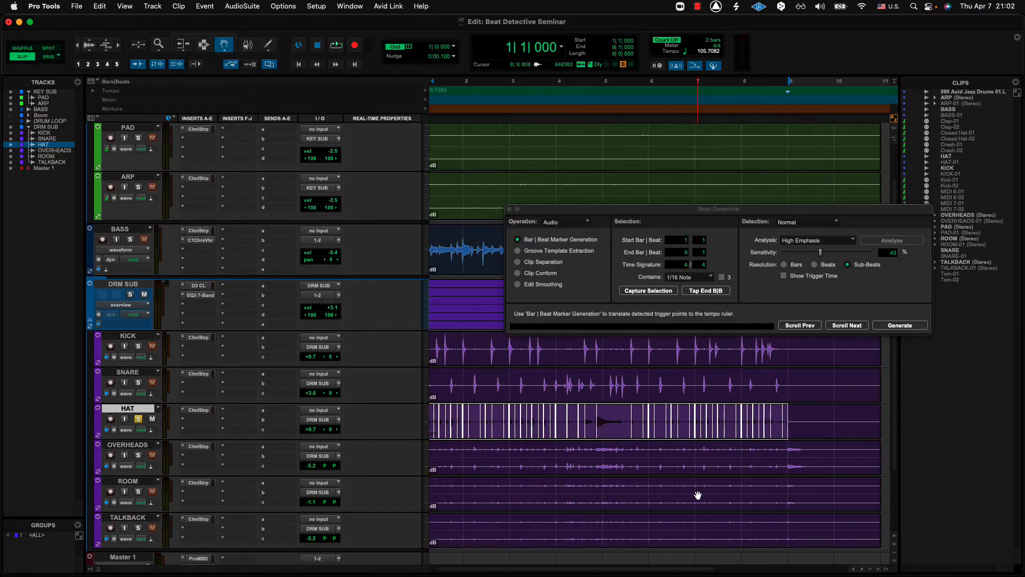
Add only the unique HAT triggers to the collection in Collection mode and return detection to Normal.
left_click(800, 226)
left_click(804, 214)
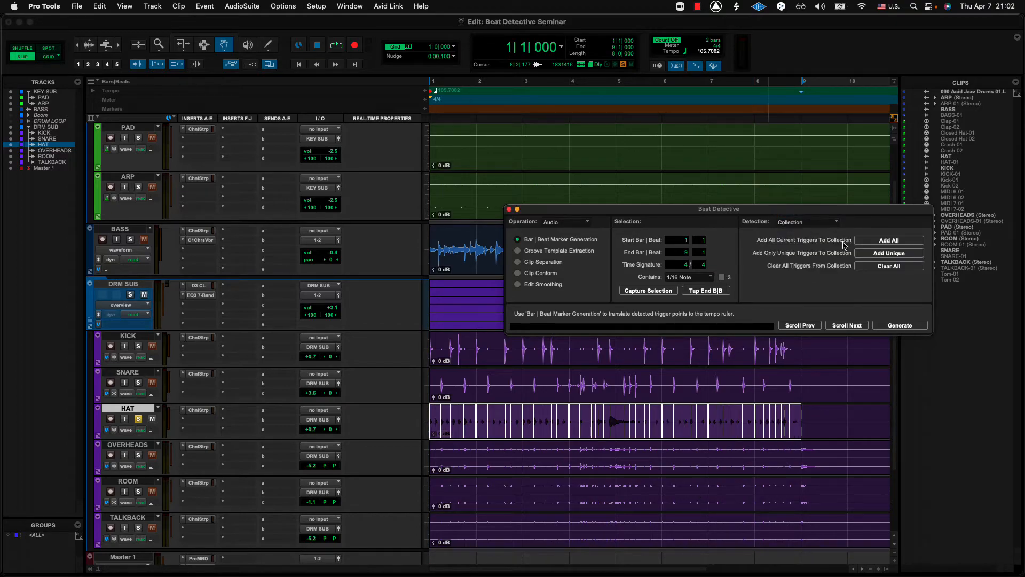
left_click(889, 254)
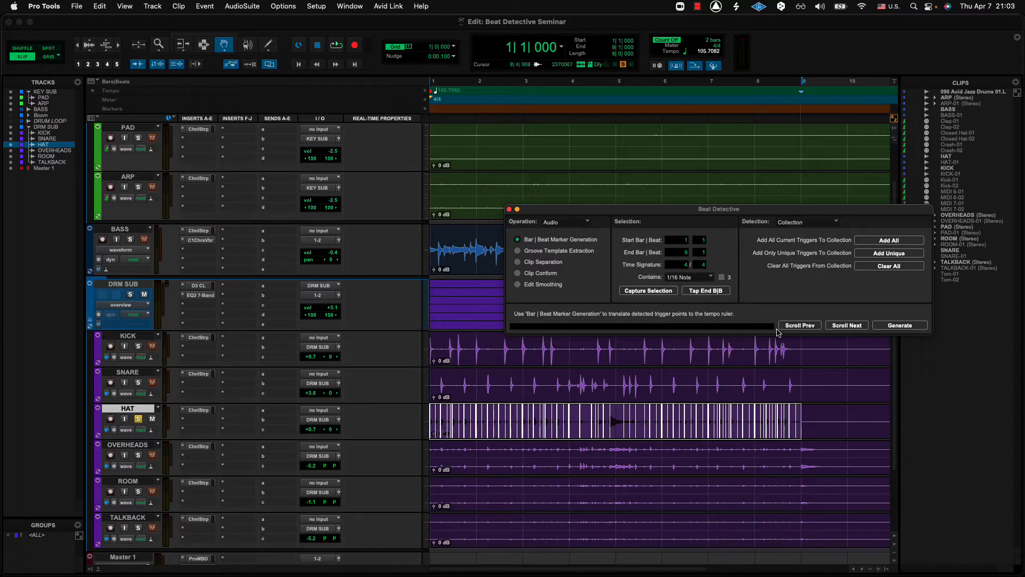
left_click(806, 222)
left_click(801, 236)
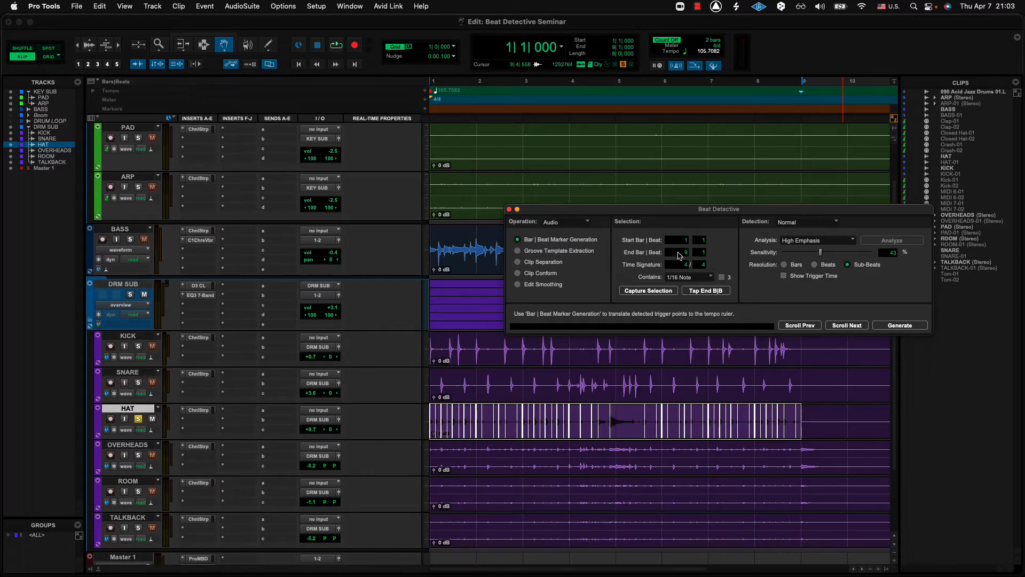
Try generating Bar|Beat markers with Preserve Tick Position (Move), and undo the generated tempo map.
left_click(900, 325)
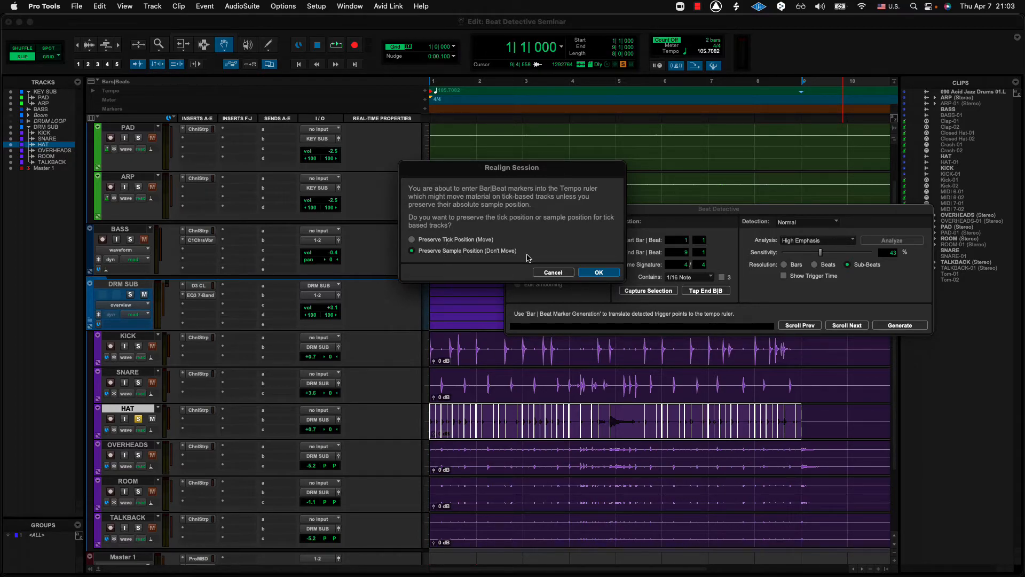
left_click(412, 240)
left_click(600, 272)
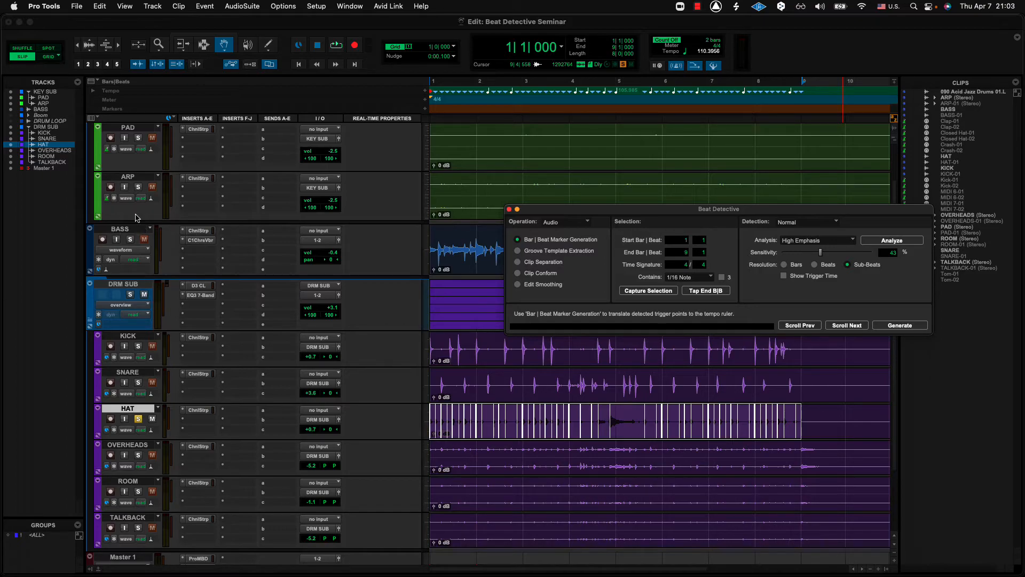
left_click(150, 202)
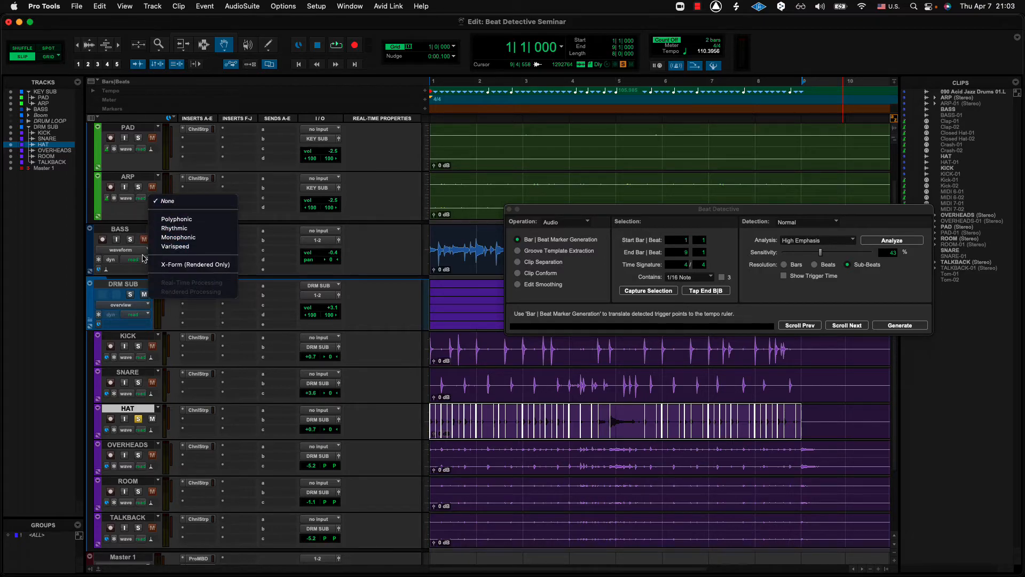
left_click(612, 196)
key("super+z")
key("super+z")
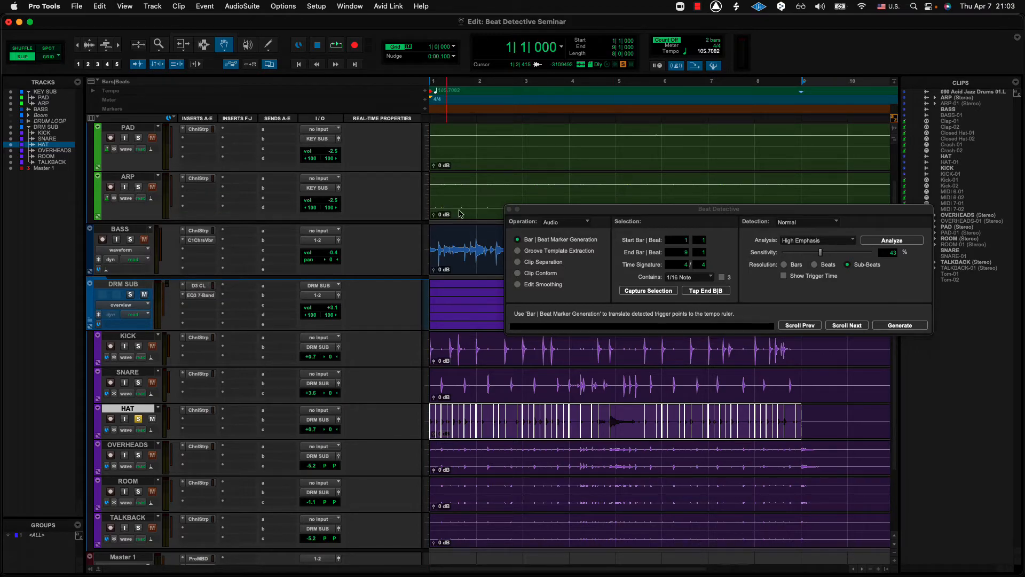
Enable Polyphonic Elastic Audio on the ARP and PAD tracks, and generate Bar|Beat markers with Preserve Tick Position (Move).
left_click(150, 200)
left_click(171, 222)
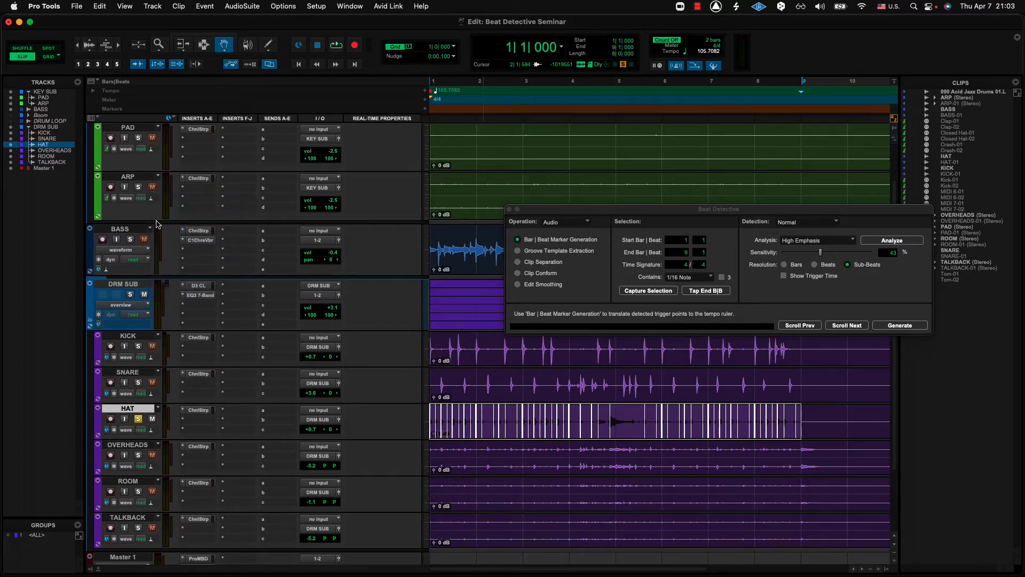
left_click(152, 150)
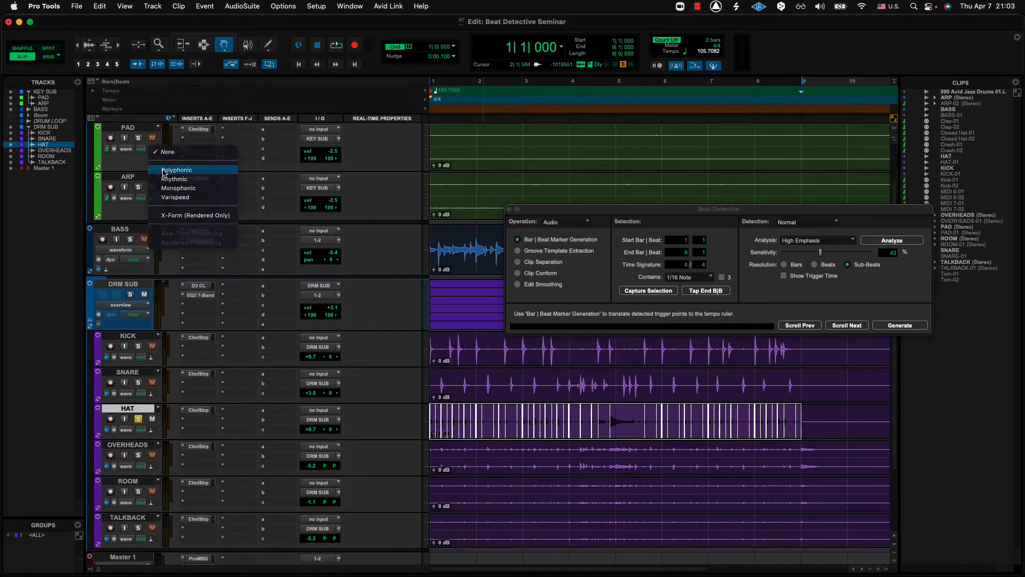
left_click(166, 172)
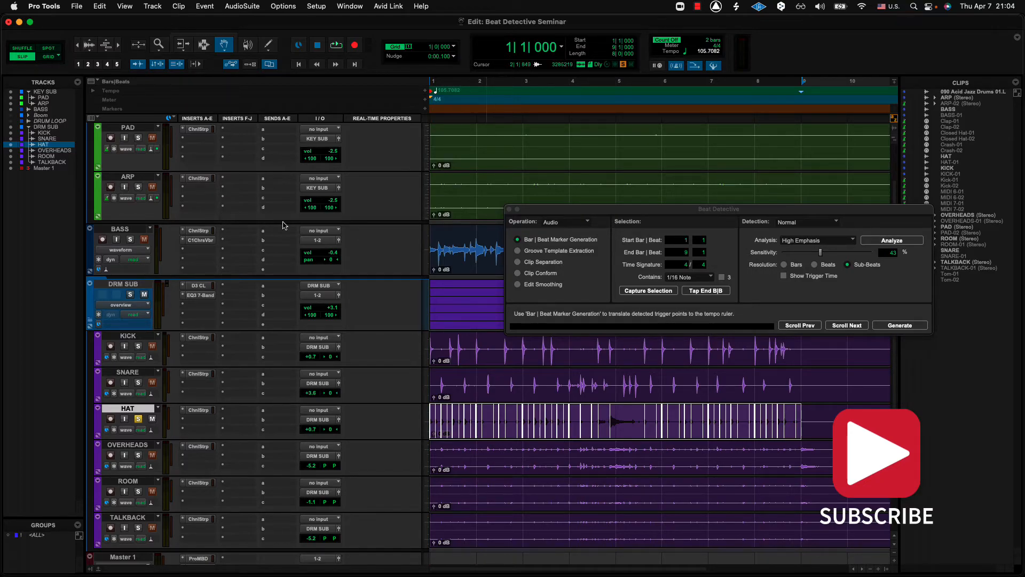
left_click(901, 326)
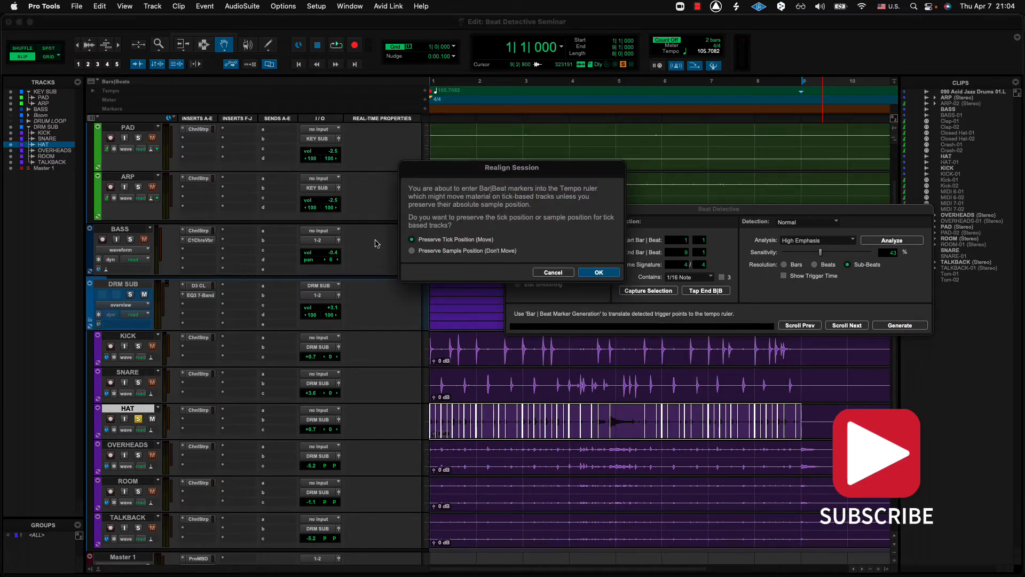
left_click(603, 272)
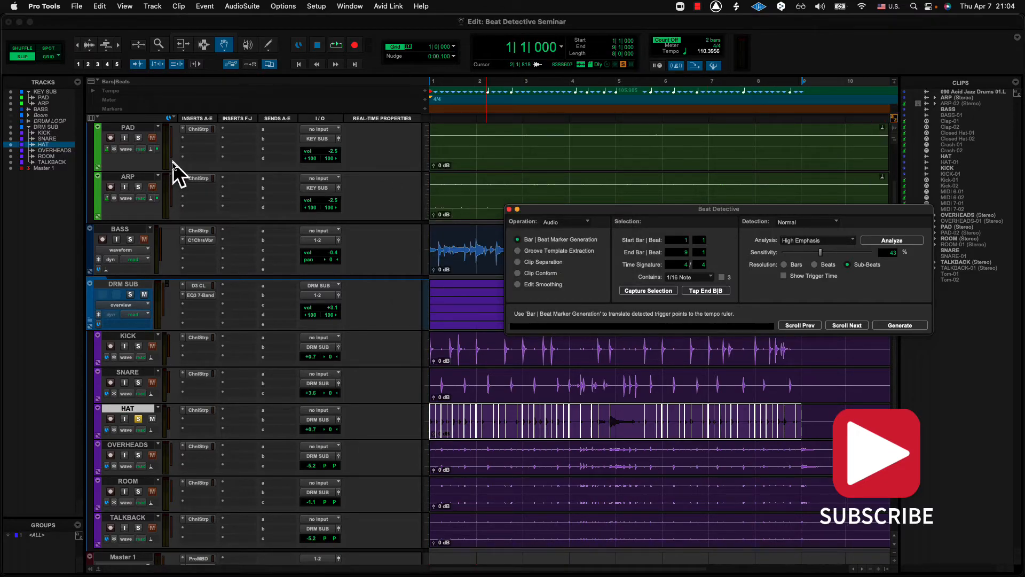
Solo KEY SUB and audition it against the new tempo map, adding DRM SUB to the solo during playback.
scroll(133, 157, "up", 2)
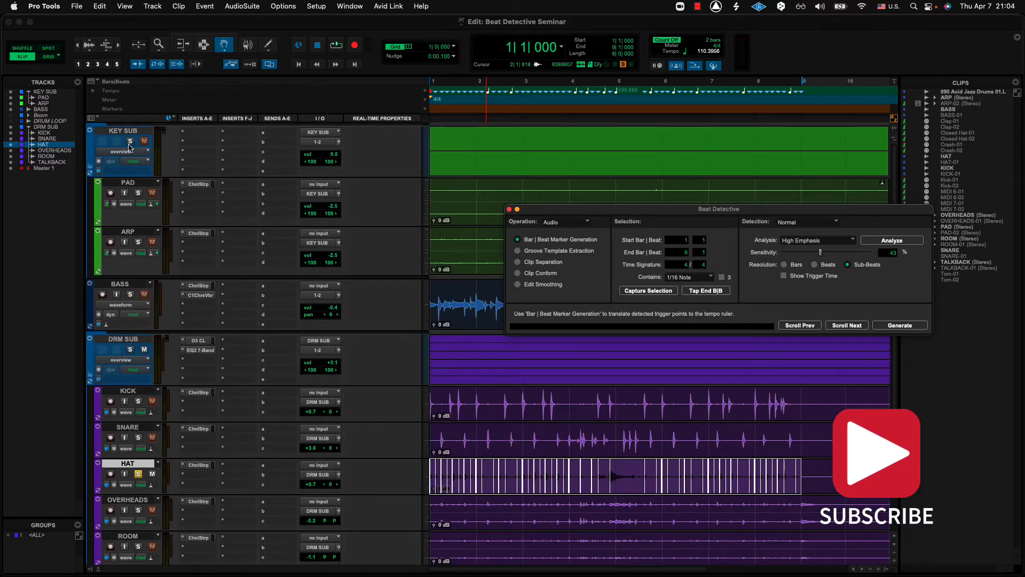
left_click(129, 141)
key("space")
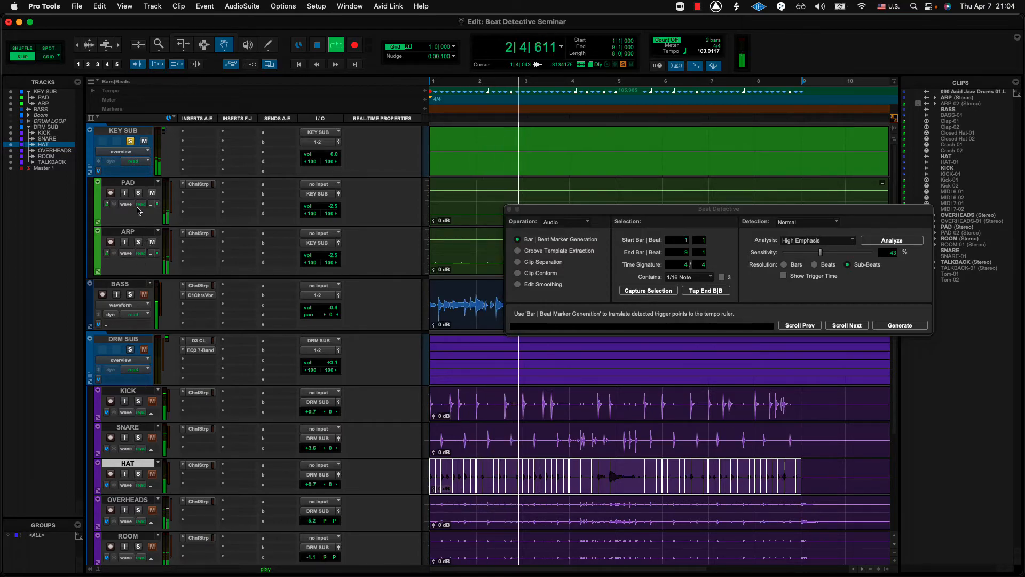
left_click(130, 349)
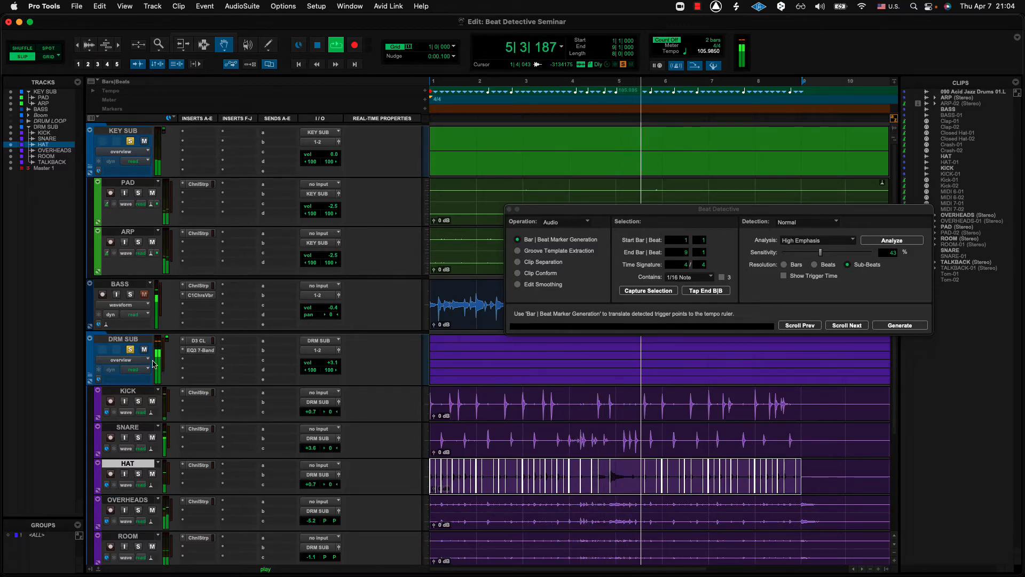
Lower the DRM SUB output level to -9.7 dB, clear the solos, and stop playback.
left_click(337, 366)
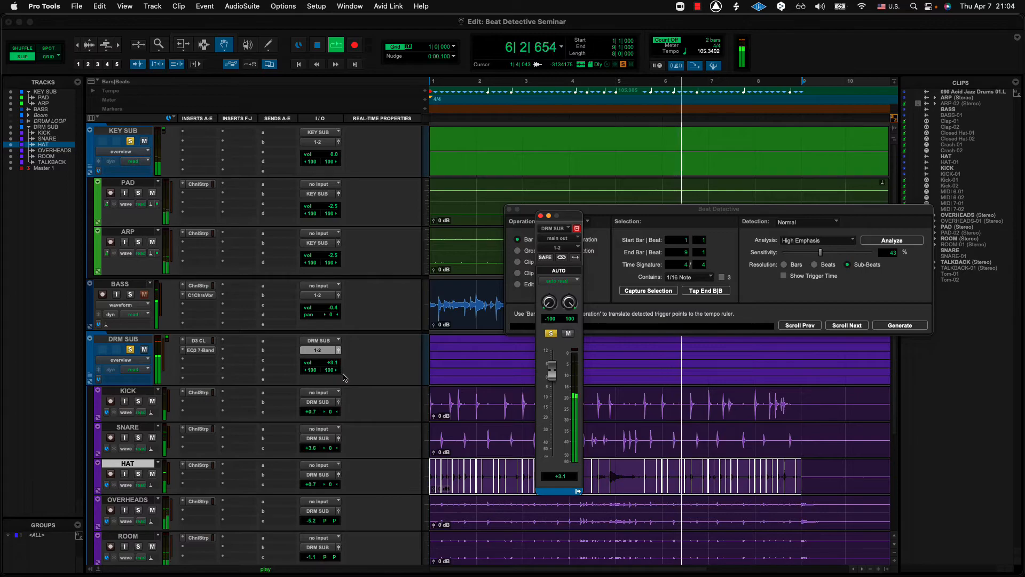
left_click_drag(552, 369, 553, 402)
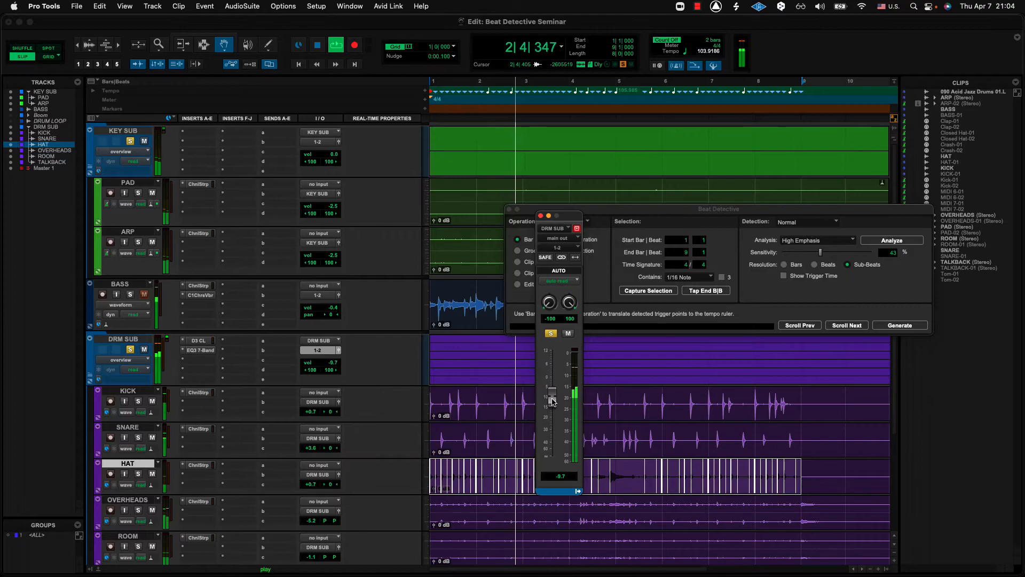
left_click(130, 350)
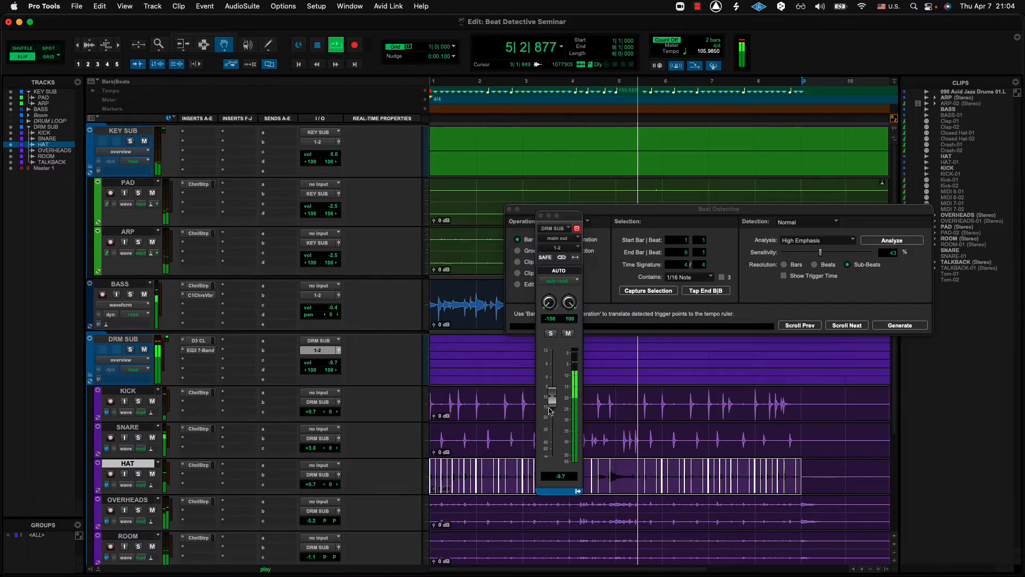
key("space")
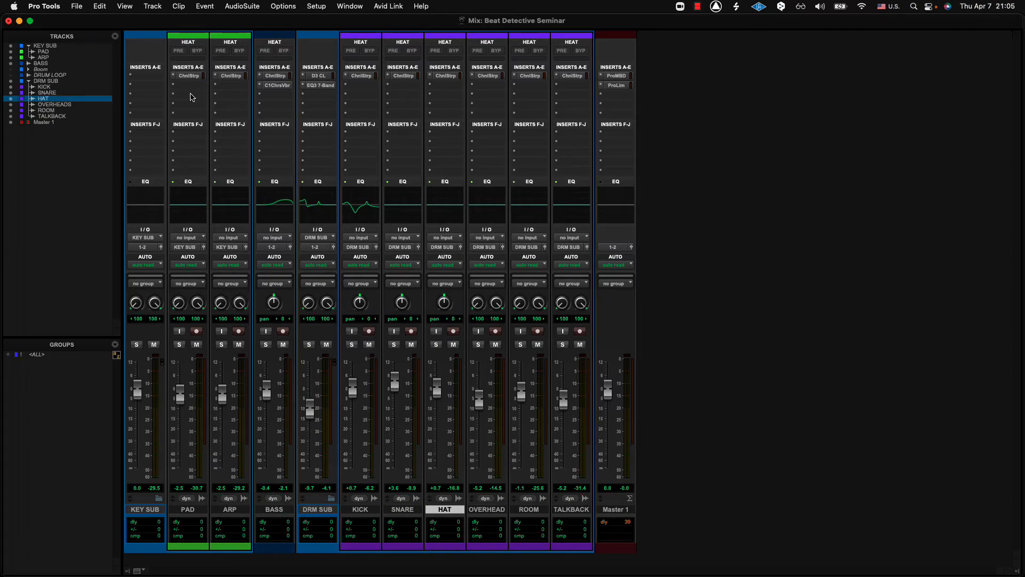
Examine the C1 Chorus/Vibrato on BASS and the EQ3 7-Band and Dyn3 Compressor/Limiter on DRM SUB.
left_click(276, 86)
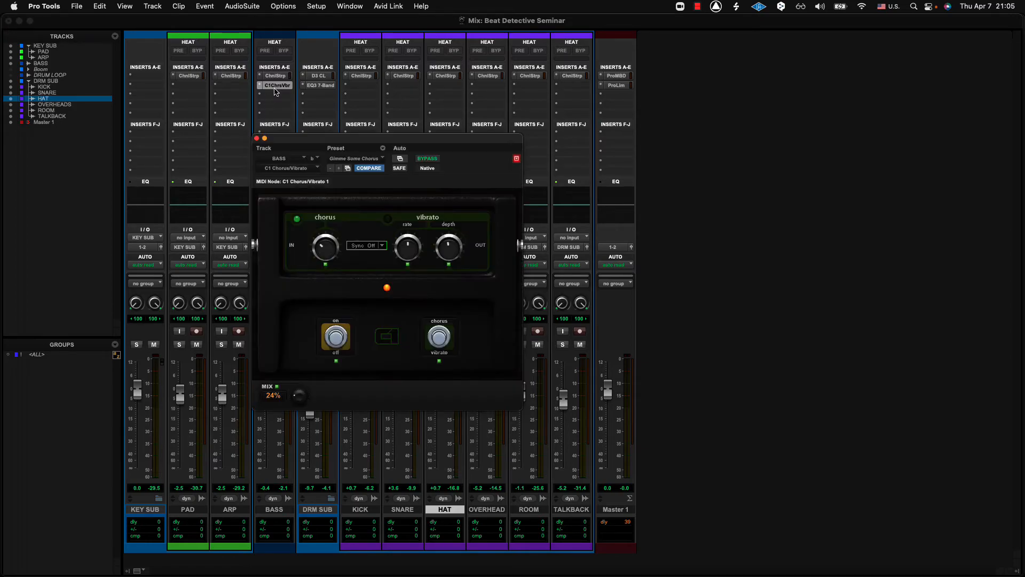
left_click(257, 139)
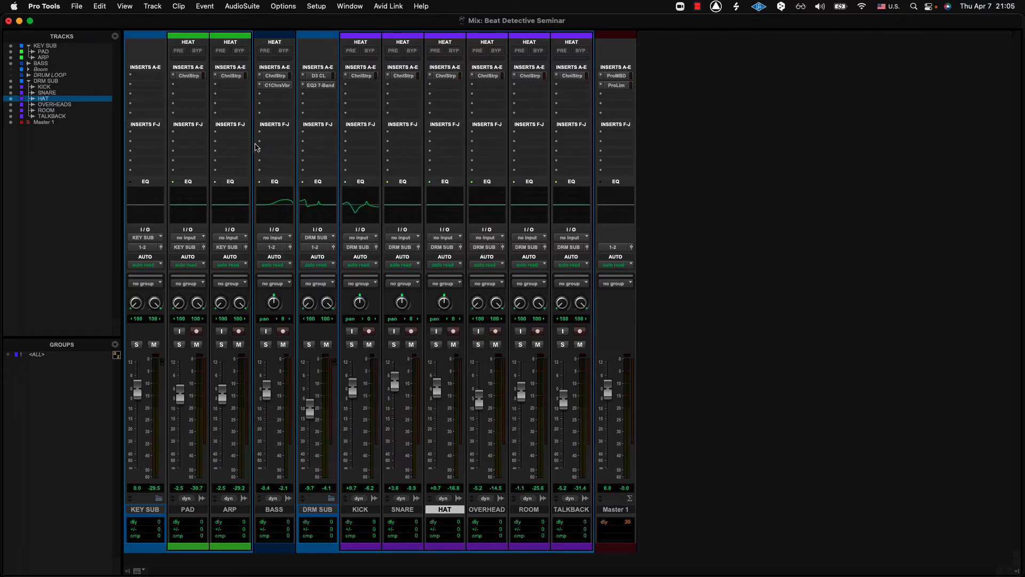
left_click(326, 89)
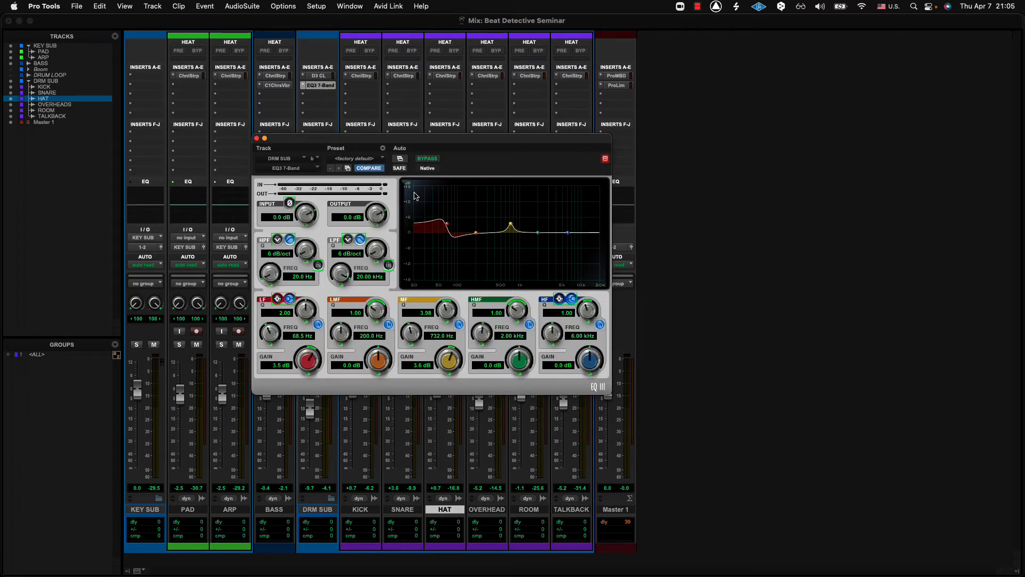
left_click(316, 77)
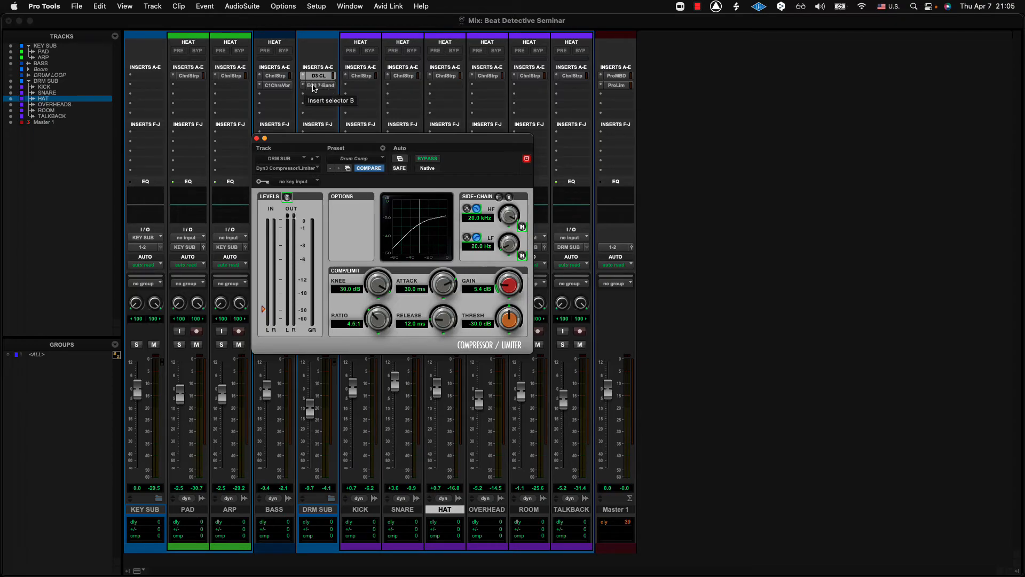
left_click(312, 86)
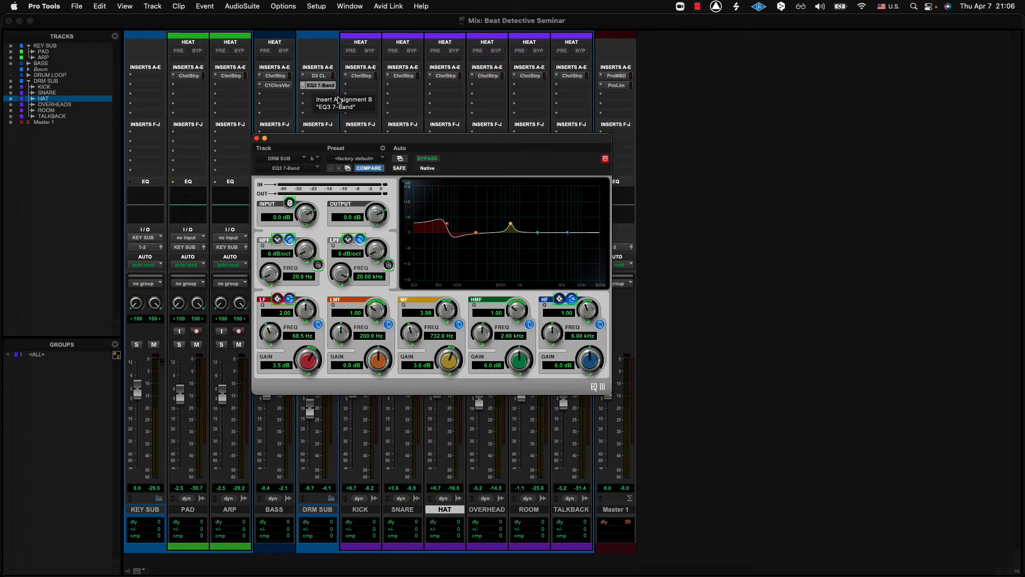
Examine the Channel Strip settings on KICK, SNARE, HAT, ROOM, PAD, ARP and BASS, and close the plug-in window.
left_click(366, 77)
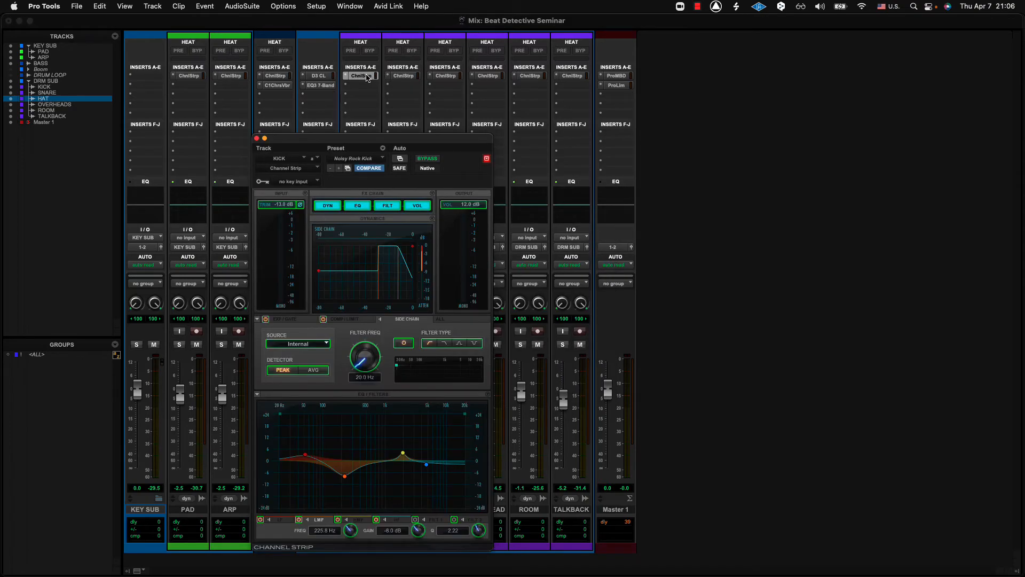
left_click(404, 76)
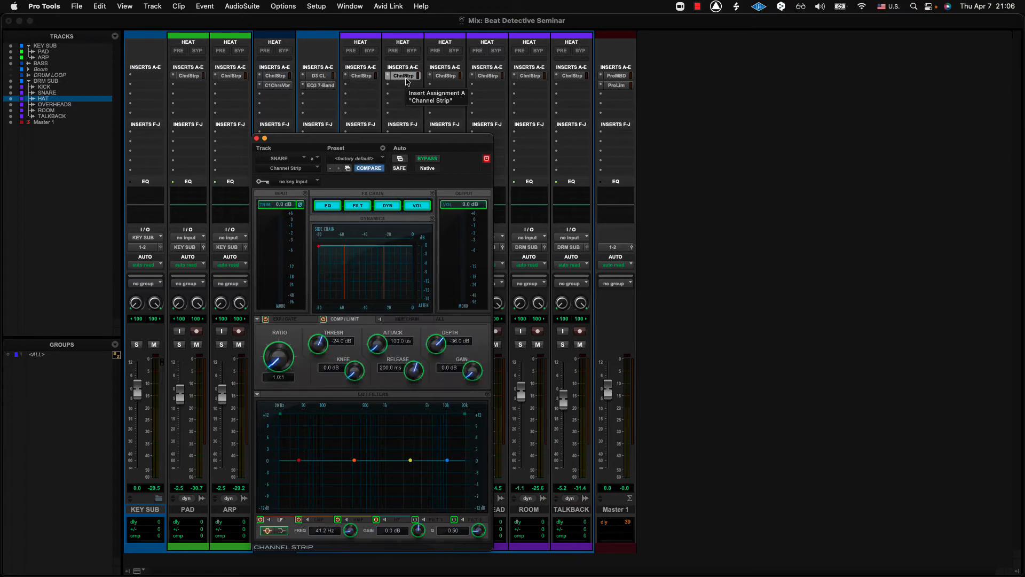
left_click(452, 76)
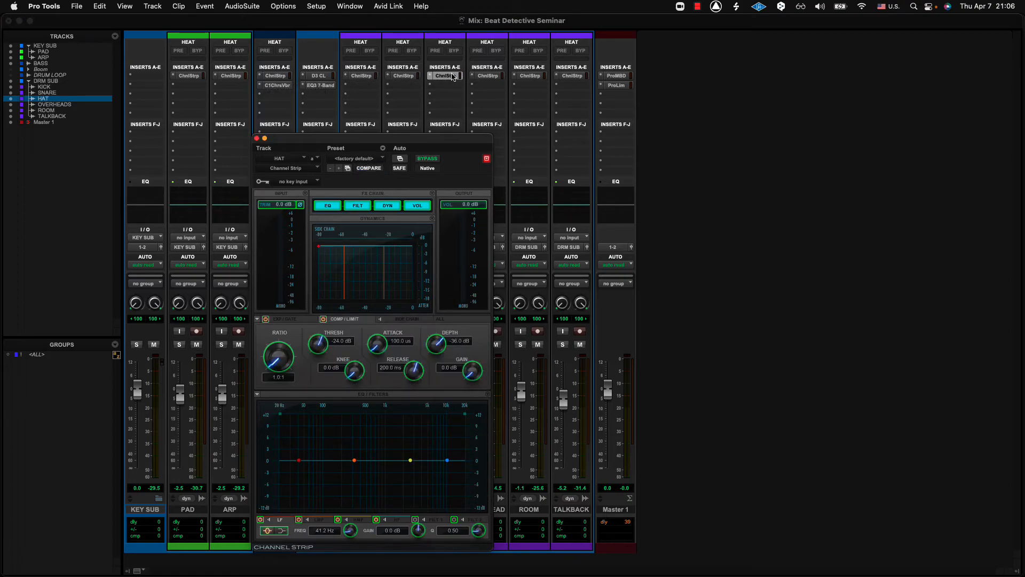
left_click(530, 76)
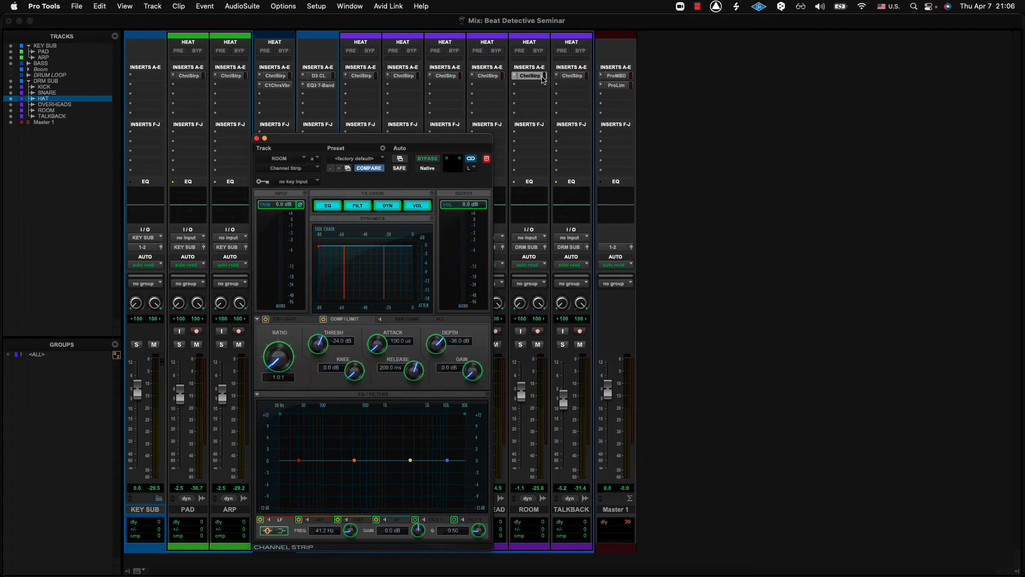
left_click(194, 76)
left_click(230, 76)
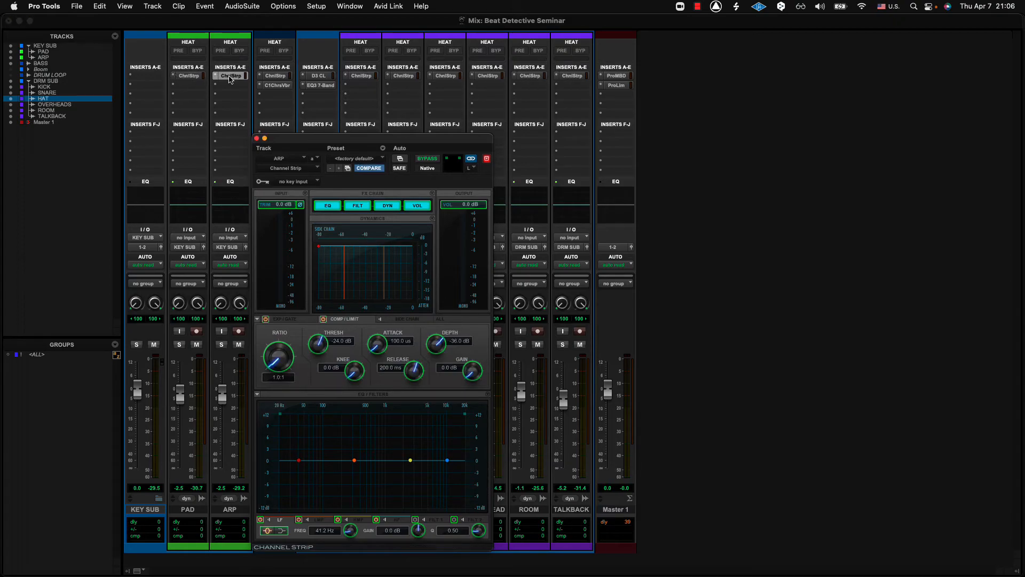
left_click(277, 76)
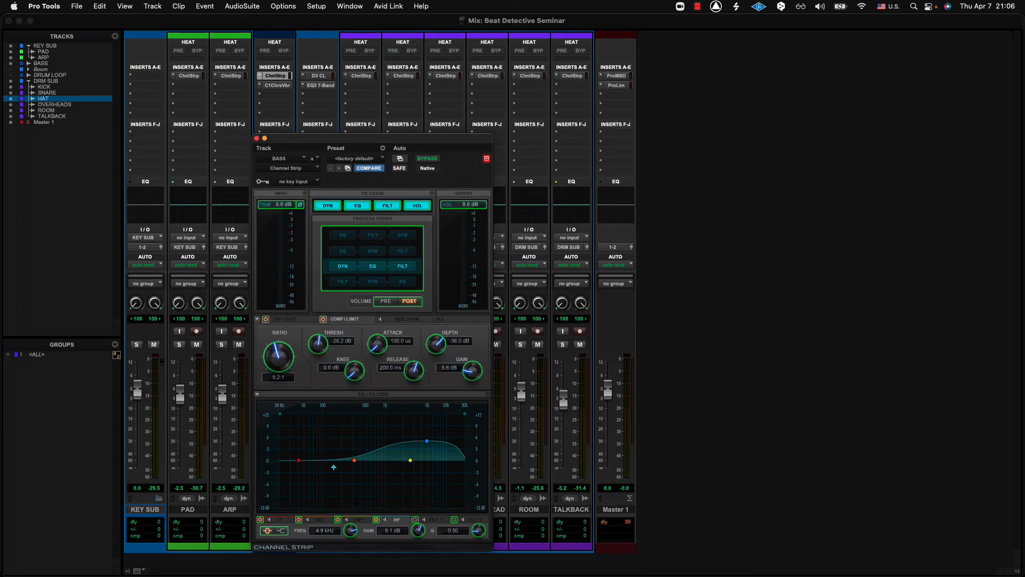
left_click(256, 139)
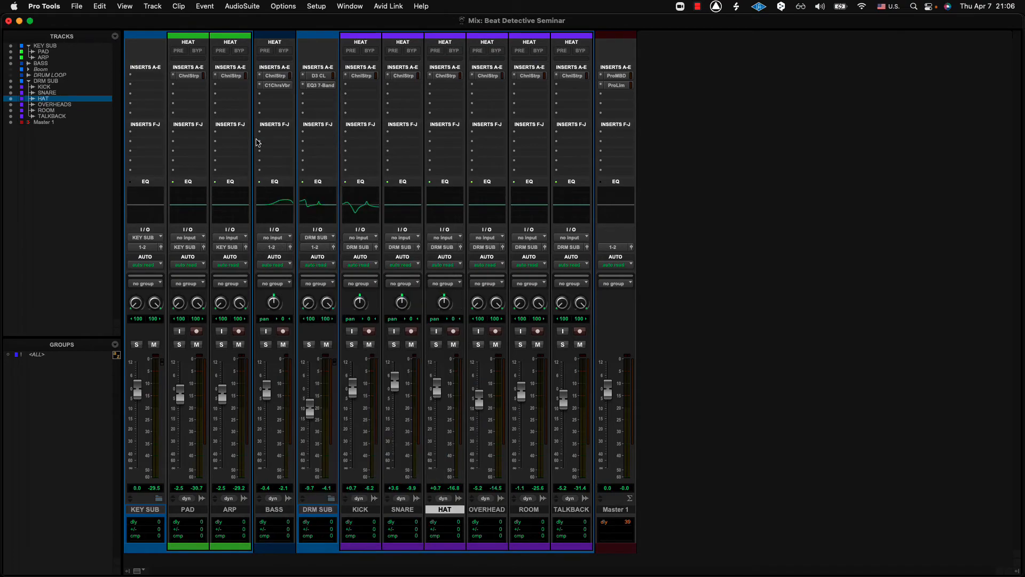